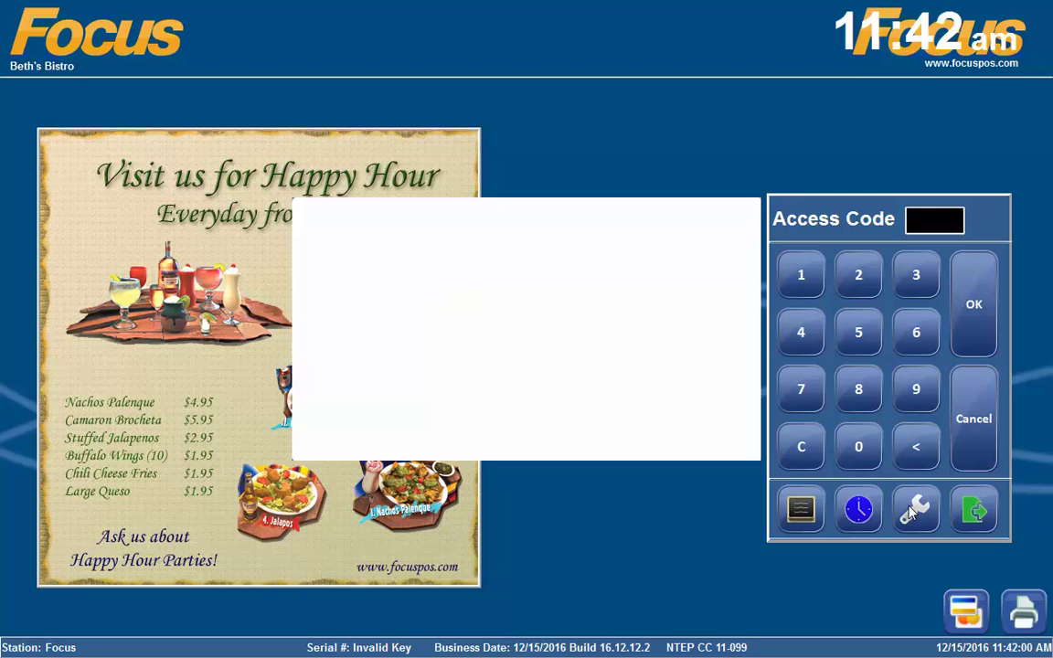
Sign in to the Office Software back office with the manager access code
{"action": "left_click", "coordinate": [916, 509]}
{"action": "left_click", "coordinate": [413, 352]}
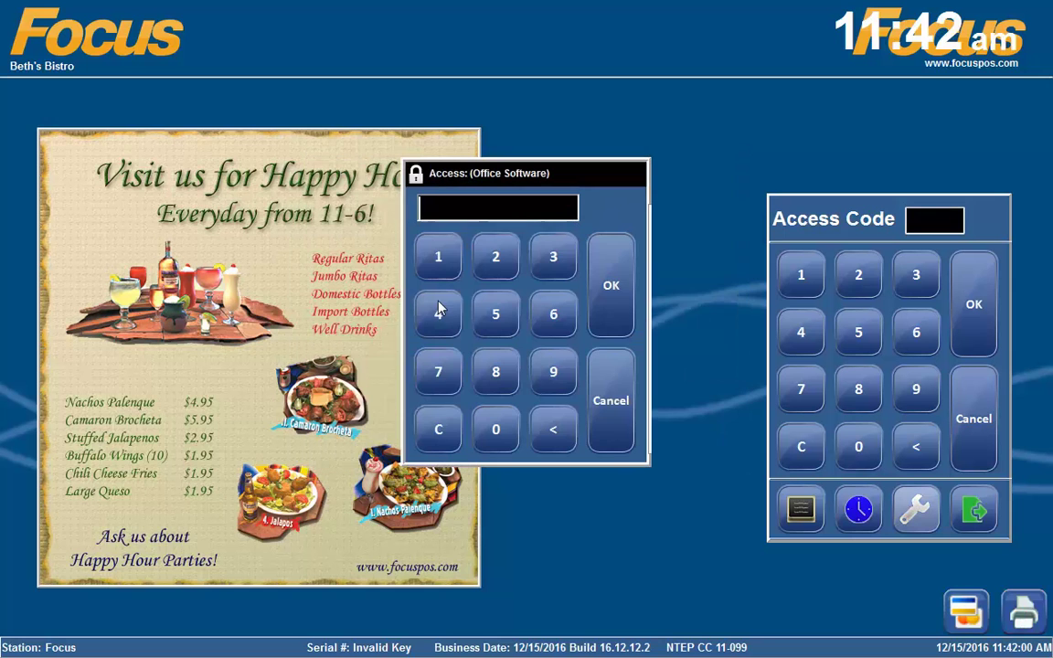
{"action": "left_click", "coordinate": [439, 257]}
{"action": "left_click", "coordinate": [620, 287]}
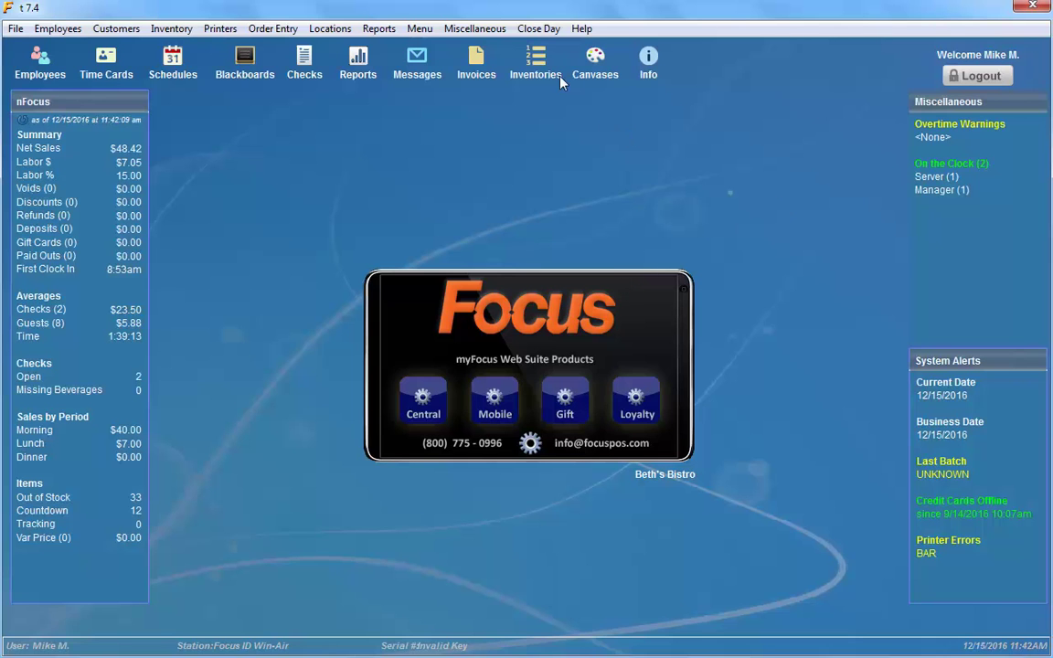
Open the Canvas Designer from the Menu options, showing the Fast Food canvas
{"action": "left_click", "coordinate": [419, 30]}
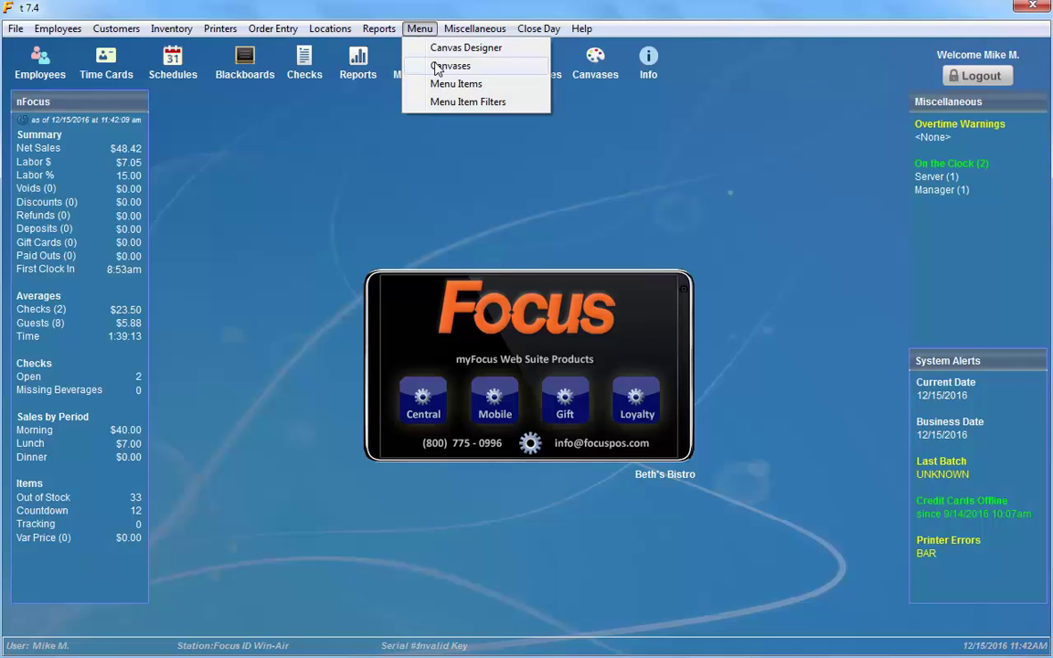
{"action": "left_click", "coordinate": [439, 66]}
{"action": "key", "text": "Escape"}
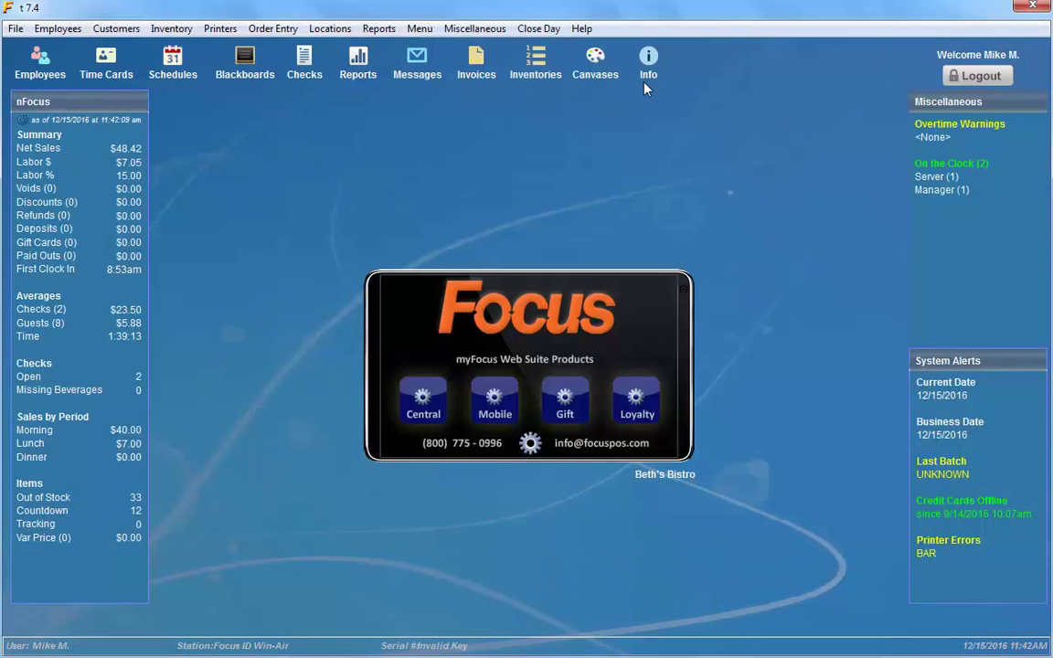
{"action": "left_click", "coordinate": [423, 30]}
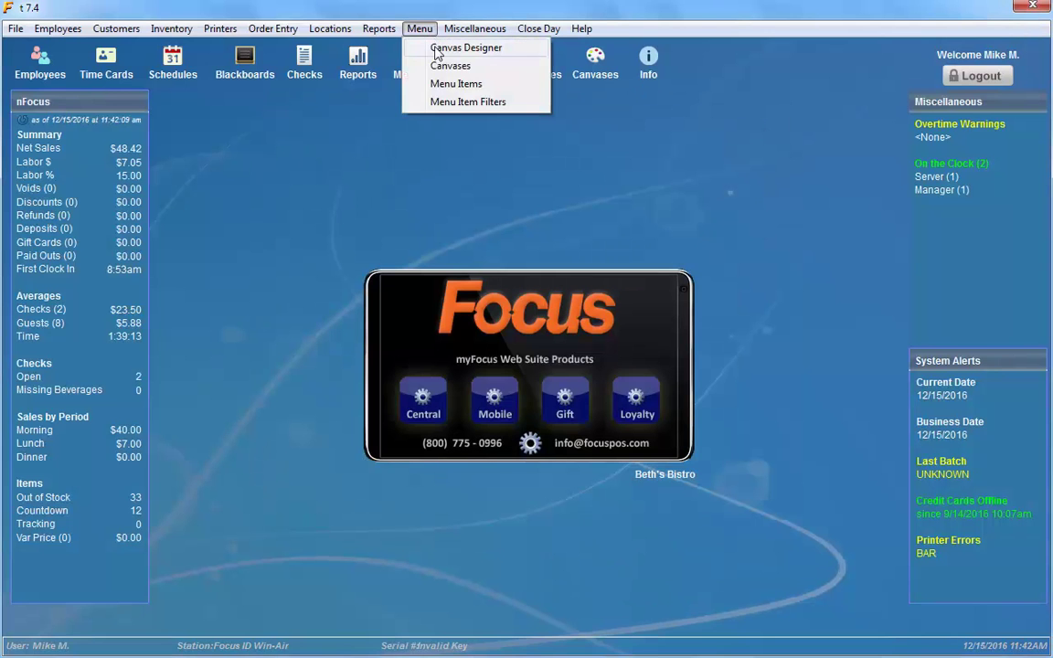
{"action": "left_click", "coordinate": [434, 46]}
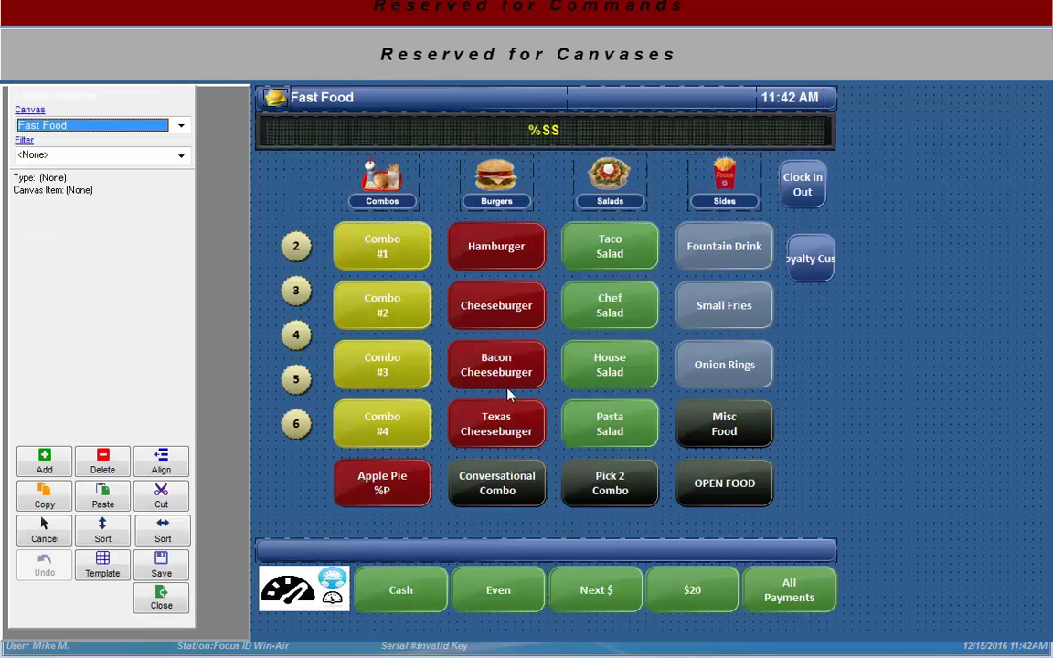
Select the Bacon Cheeseburger button and review its menu item details
{"action": "left_click", "coordinate": [497, 254]}
{"action": "left_click", "coordinate": [499, 328]}
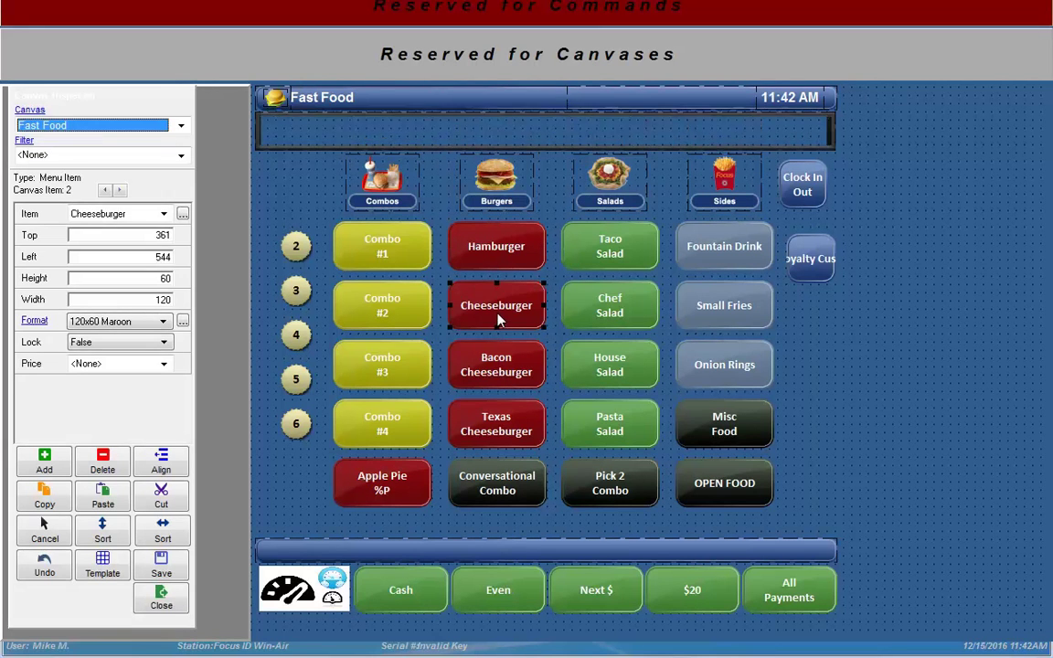
{"action": "left_click", "coordinate": [493, 370]}
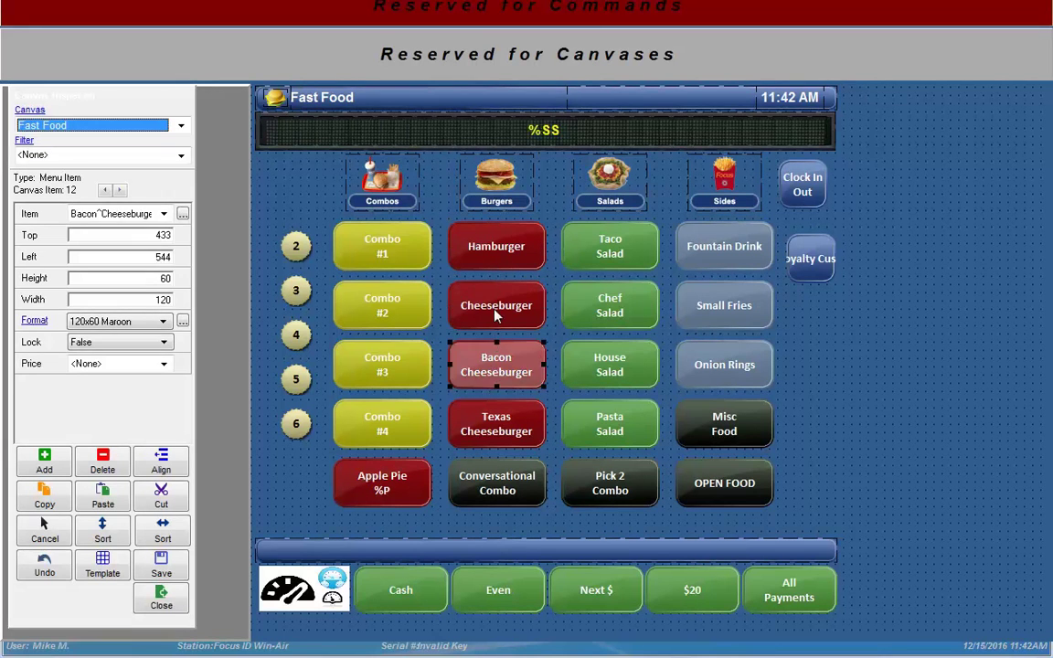
{"action": "double_click", "coordinate": [492, 370]}
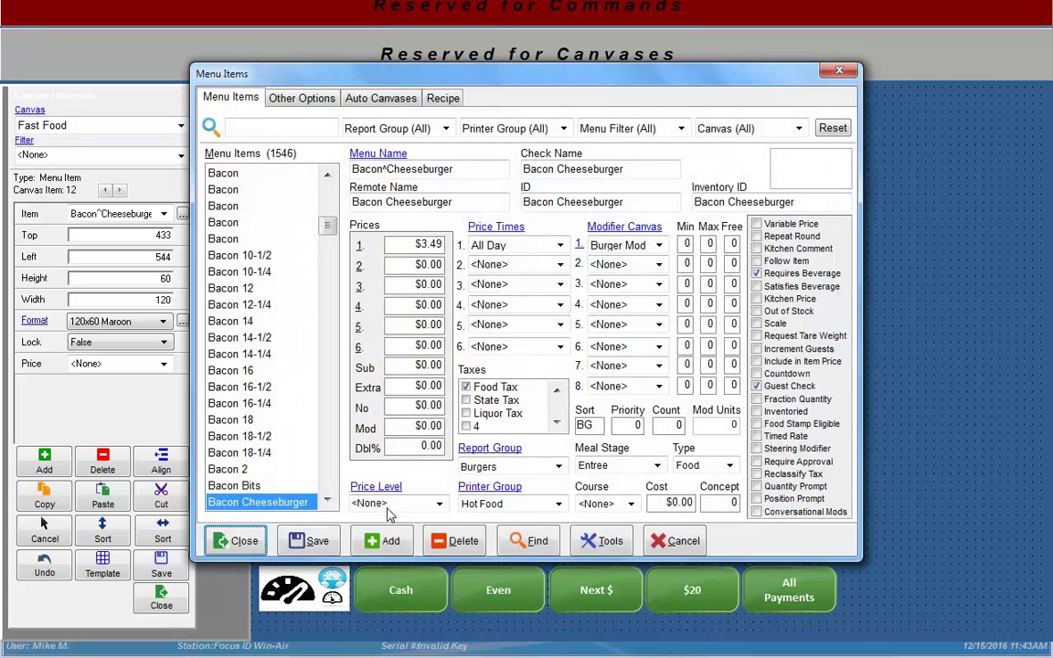
{"action": "left_click", "coordinate": [240, 542]}
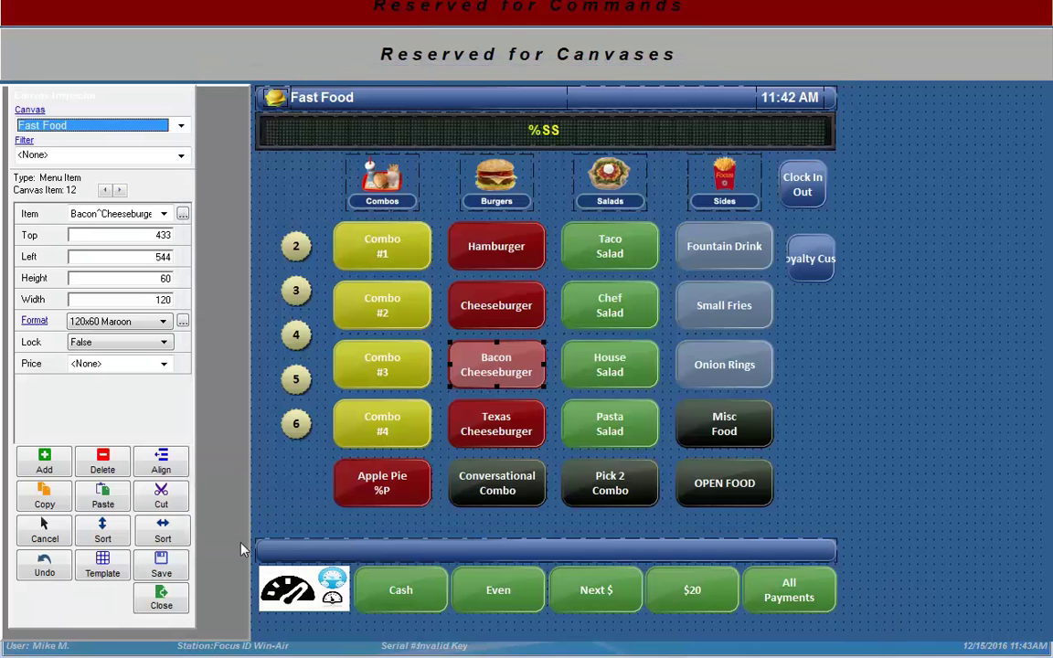
Switch the editor to the Beer canvas and review the Bud Light item's details
{"action": "left_click", "coordinate": [179, 128]}
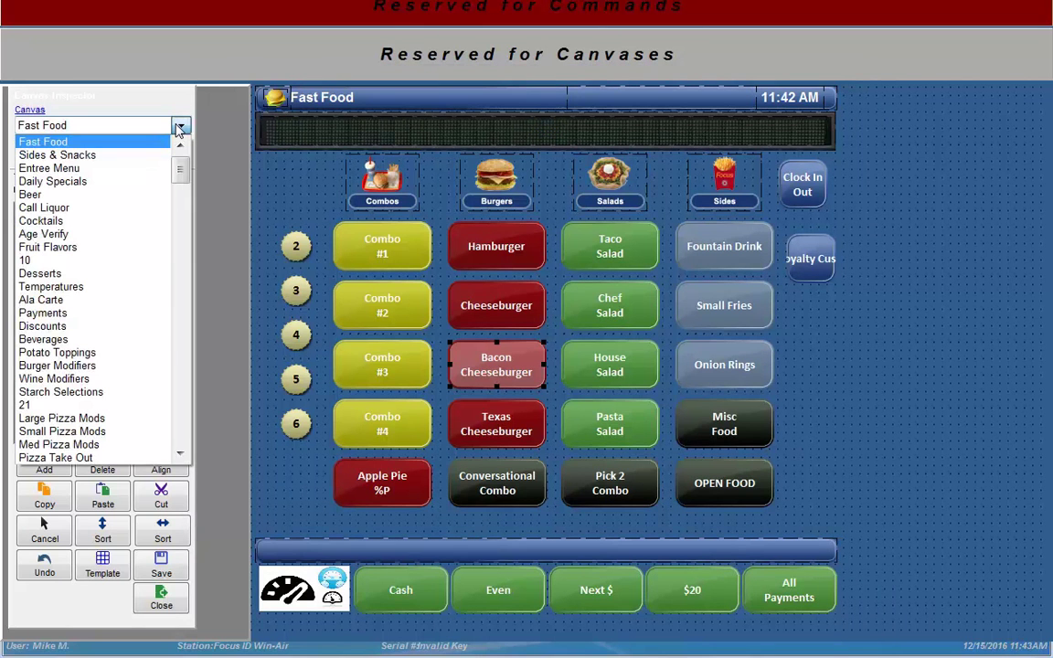
{"action": "left_click", "coordinate": [179, 128]}
{"action": "scroll", "coordinate": [179, 128], "scroll_direction": "up", "scroll_amount": 1}
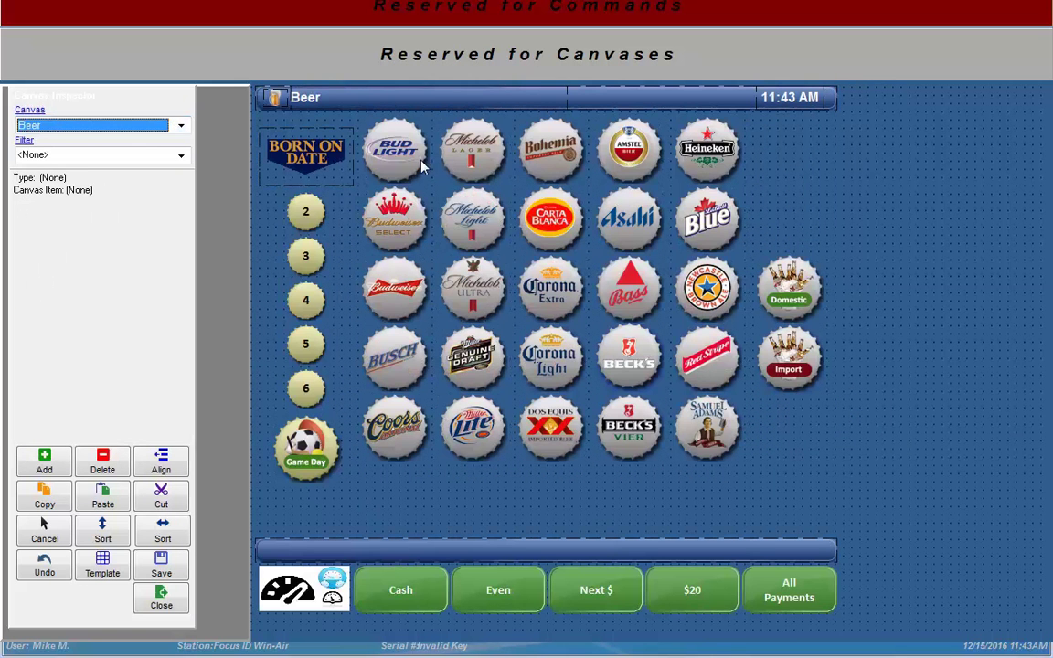
{"action": "left_click", "coordinate": [408, 160]}
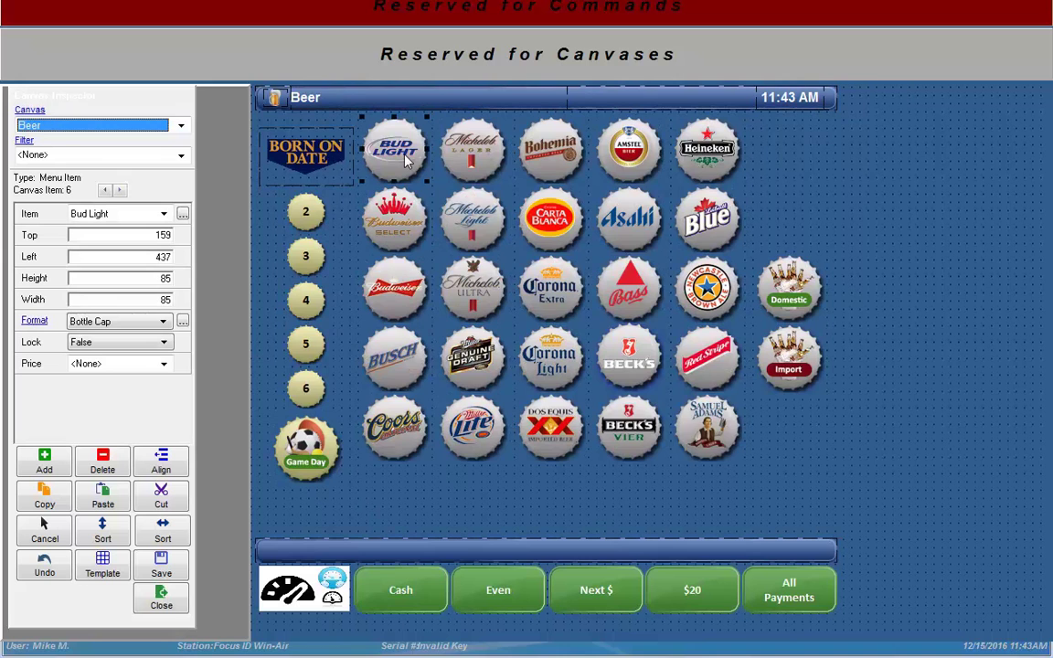
{"action": "double_click", "coordinate": [408, 159]}
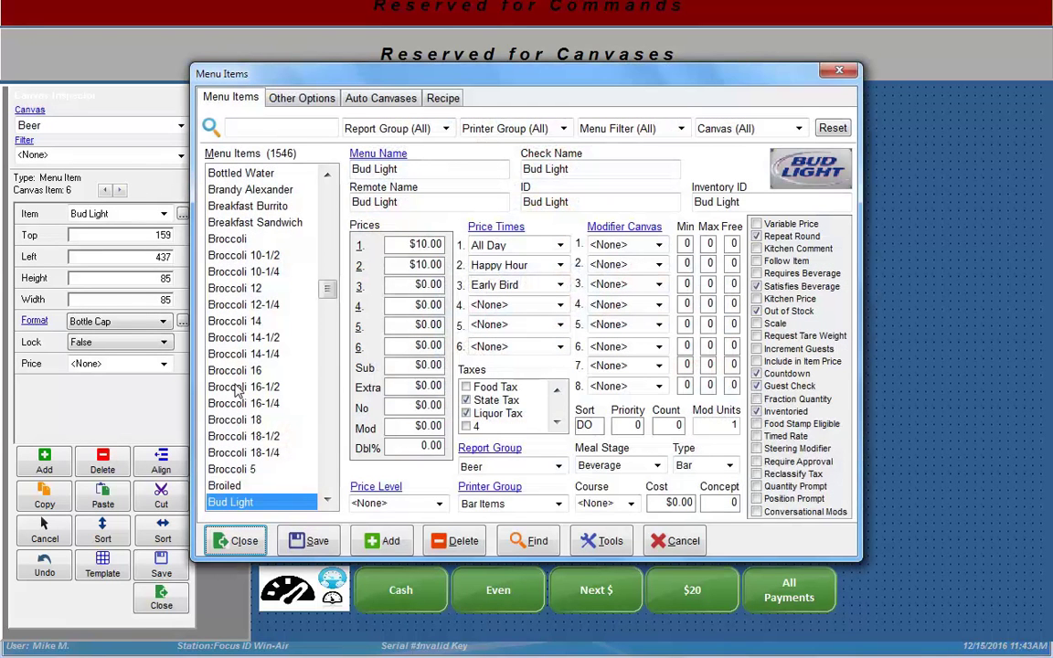
{"action": "left_click", "coordinate": [240, 543]}
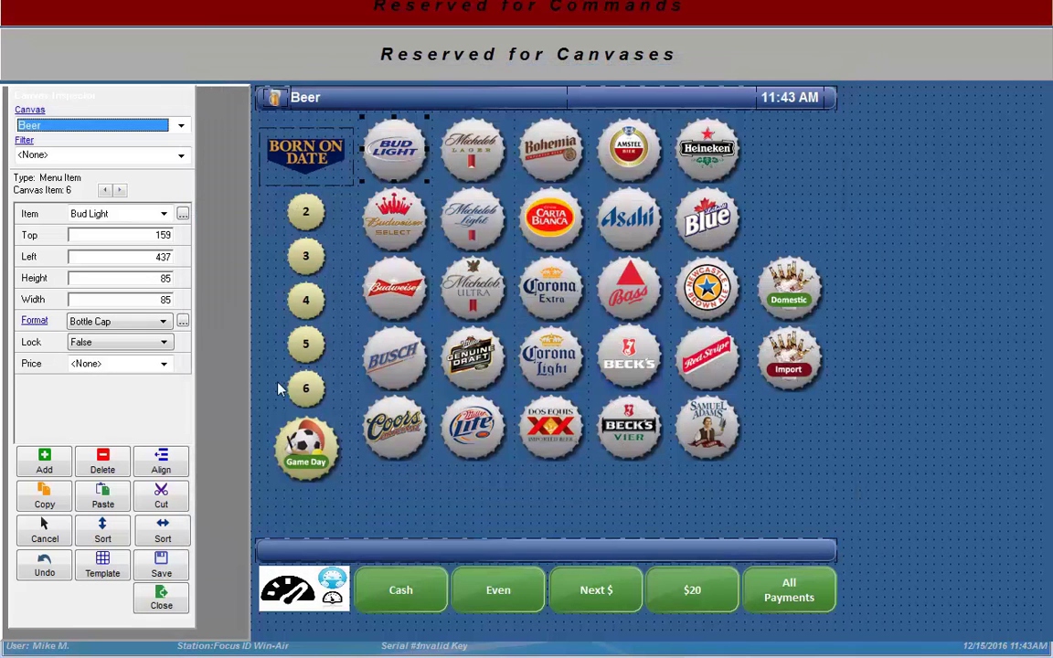
{"action": "left_click_drag", "start_coordinate": [352, 204], "coordinate": [664, 377]}
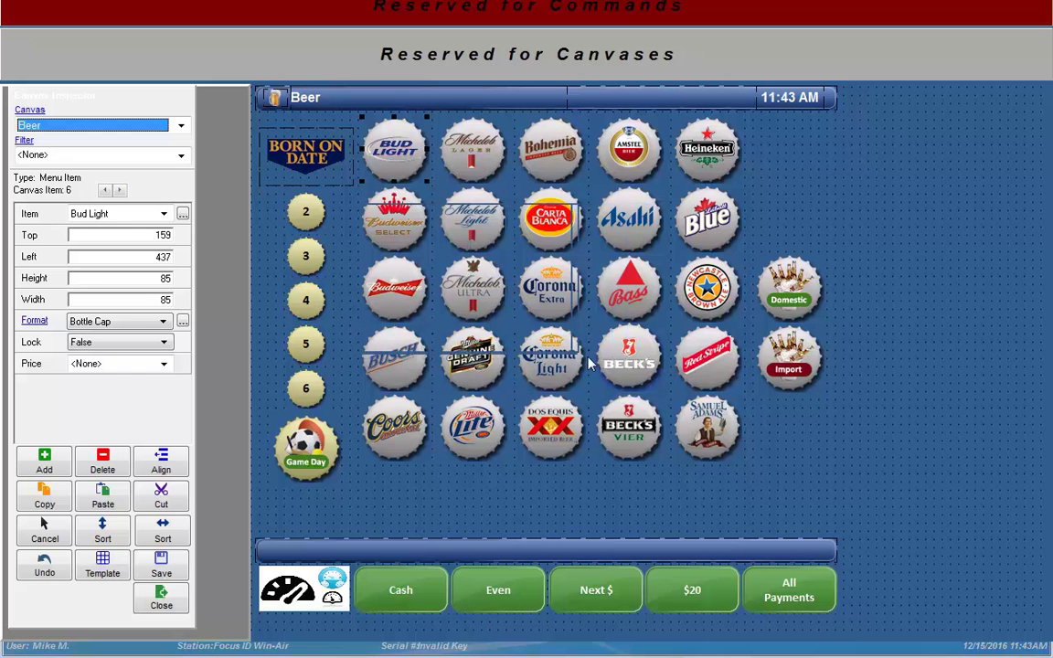
{"action": "left_click_drag", "start_coordinate": [754, 443], "coordinate": [751, 469]}
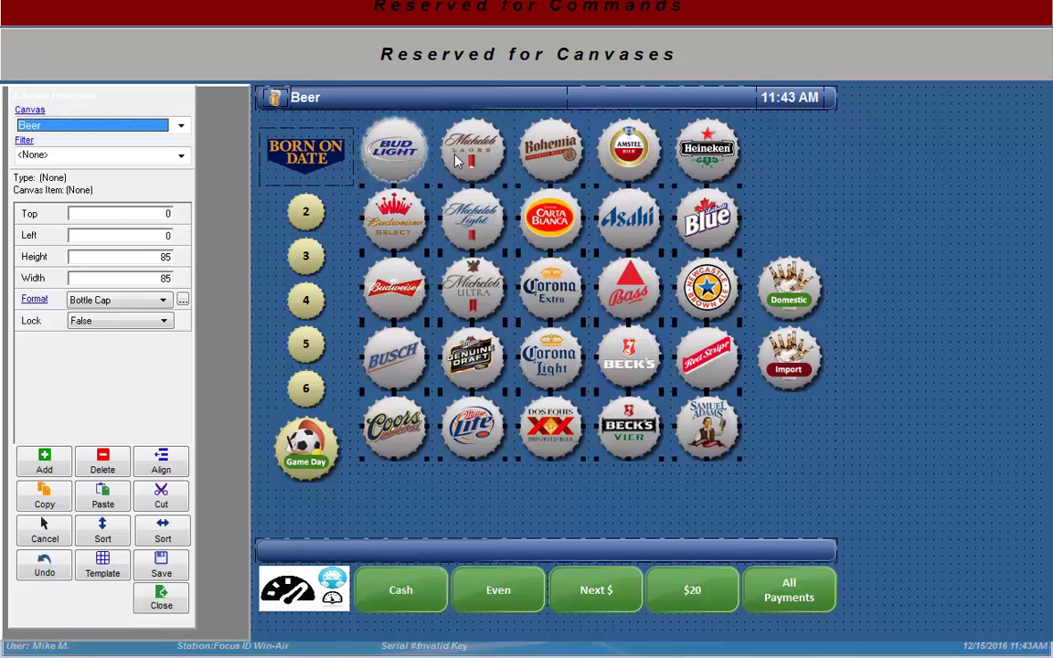
{"action": "mouse_move", "coordinate": [351, 143]}
{"action": "left_mouse_down"}
{"action": "mouse_move", "coordinate": [635, 137]}
{"action": "mouse_move", "coordinate": [610, 302]}
{"action": "left_mouse_up"}
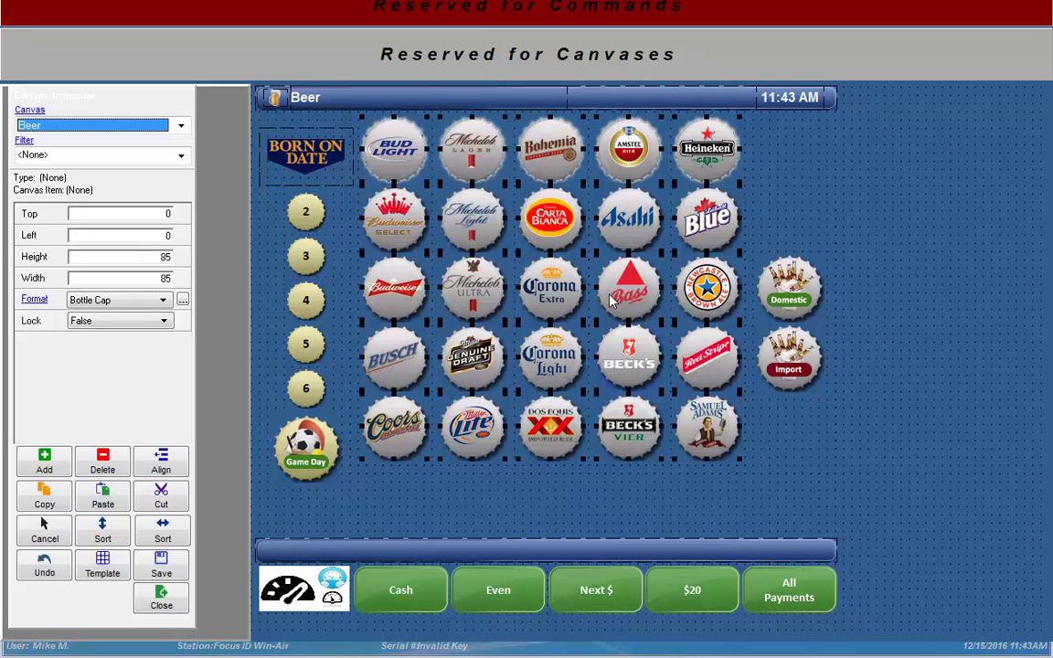
{"action": "double_click", "coordinate": [549, 228]}
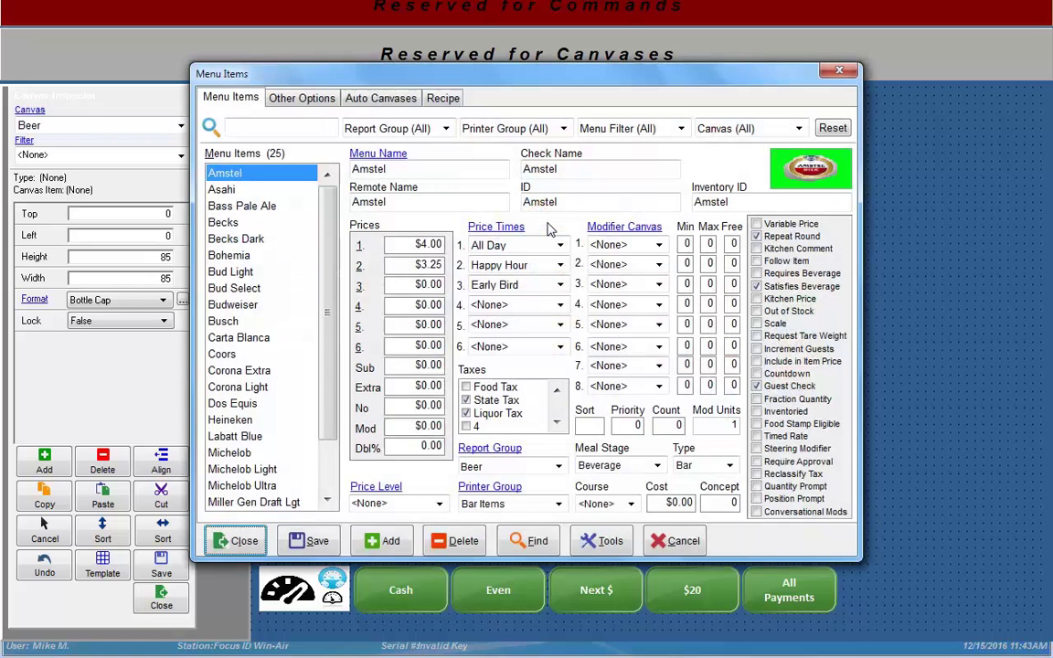
{"action": "scroll", "coordinate": [329, 229], "scroll_direction": "down", "scroll_amount": 2}
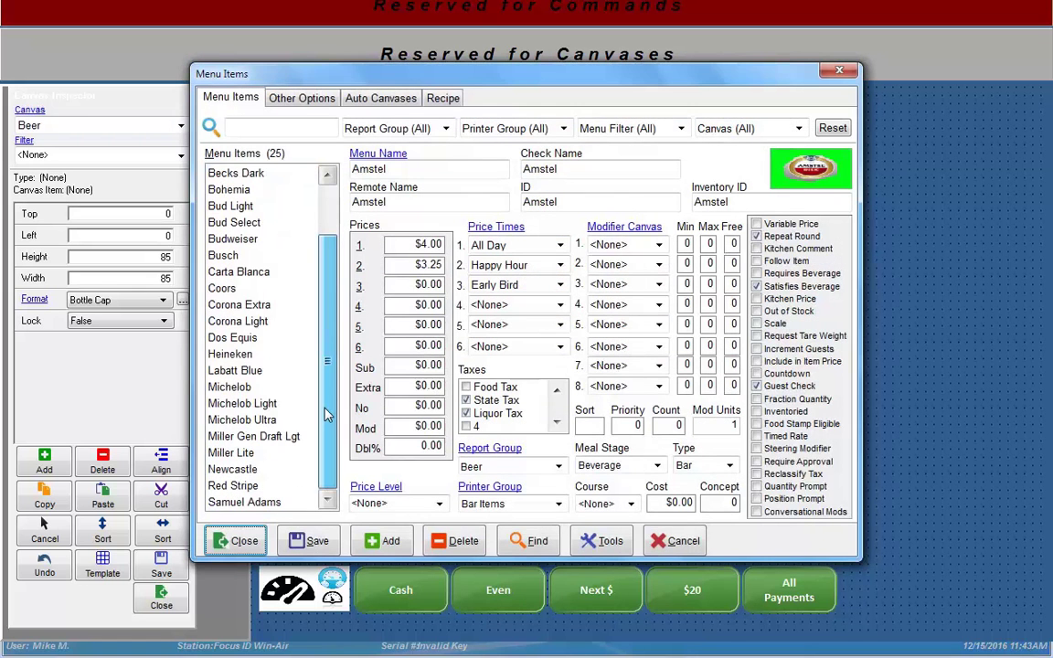
{"action": "scroll", "coordinate": [329, 219], "scroll_direction": "up", "scroll_amount": 2}
{"action": "left_click_drag", "start_coordinate": [329, 221], "coordinate": [321, 423]}
Select Budweiser, Budweiser Select, Carta Blanca, Asahi, Genuine Draft and Corona Light caps together
{"action": "left_click", "coordinate": [235, 540]}
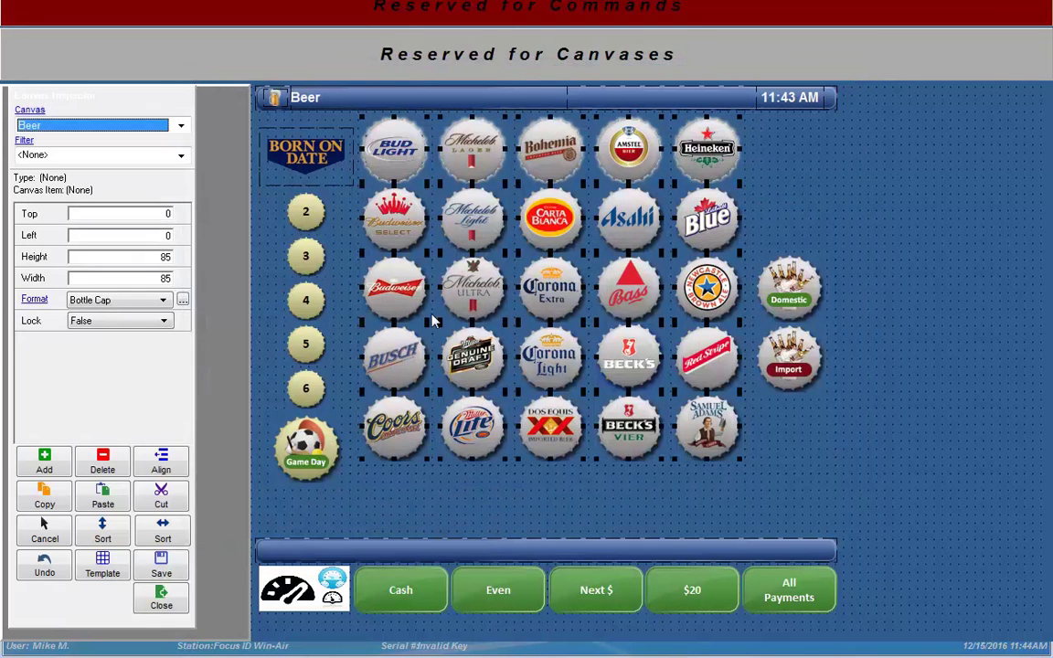
{"action": "left_click", "coordinate": [405, 289]}
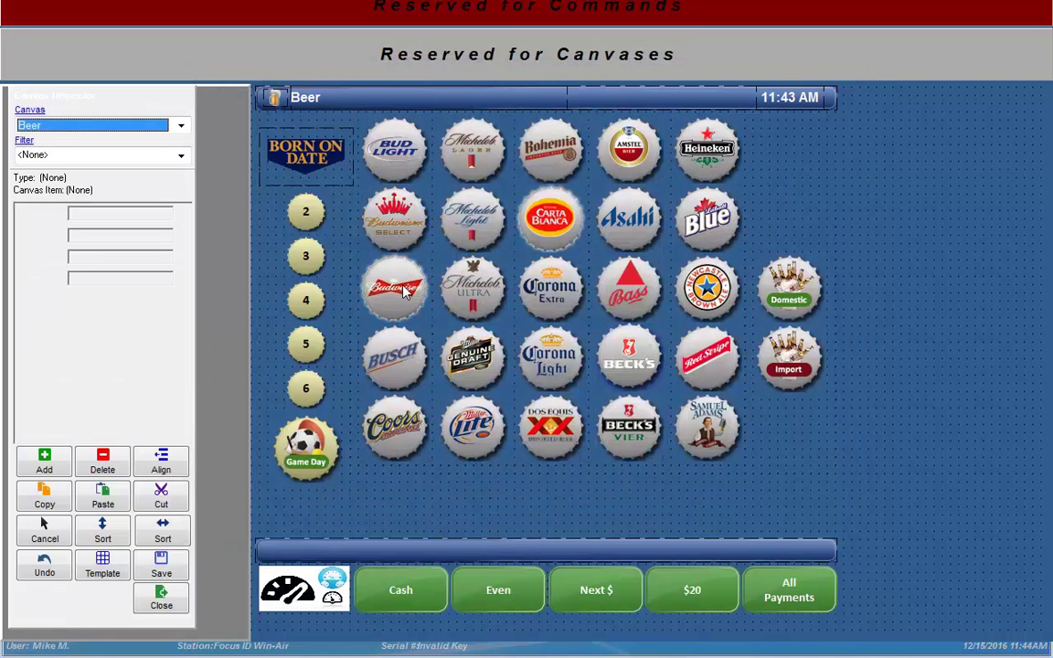
{"action": "left_click", "coordinate": [395, 224], "text": "ctrl"}
{"action": "left_click", "coordinate": [560, 212], "text": "ctrl"}
{"action": "left_click", "coordinate": [622, 228], "text": "ctrl"}
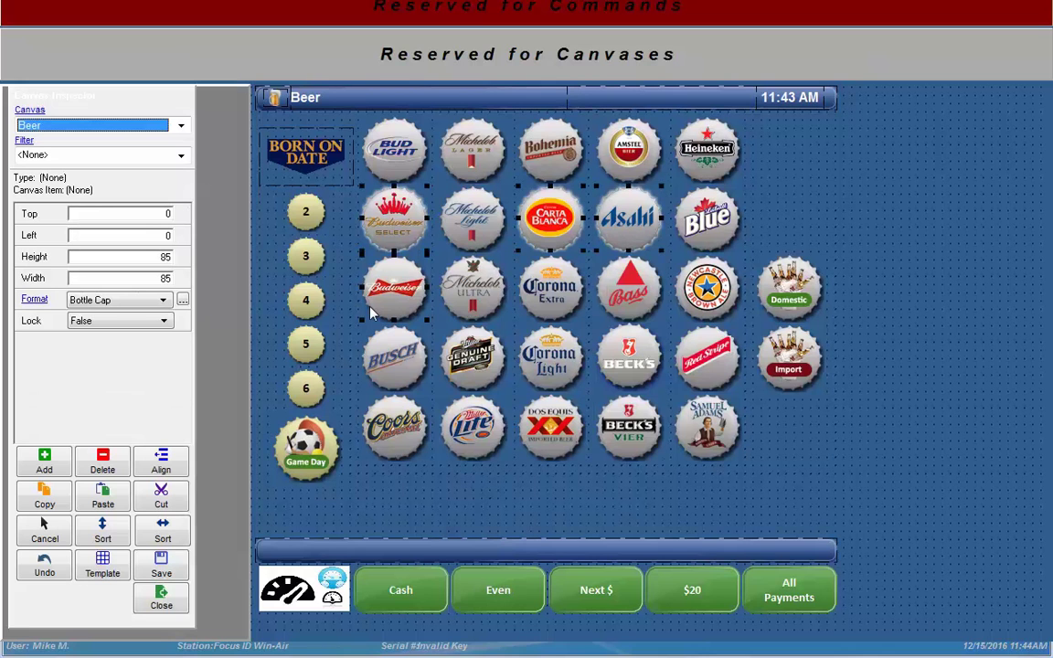
{"action": "left_click", "coordinate": [466, 361], "text": "ctrl"}
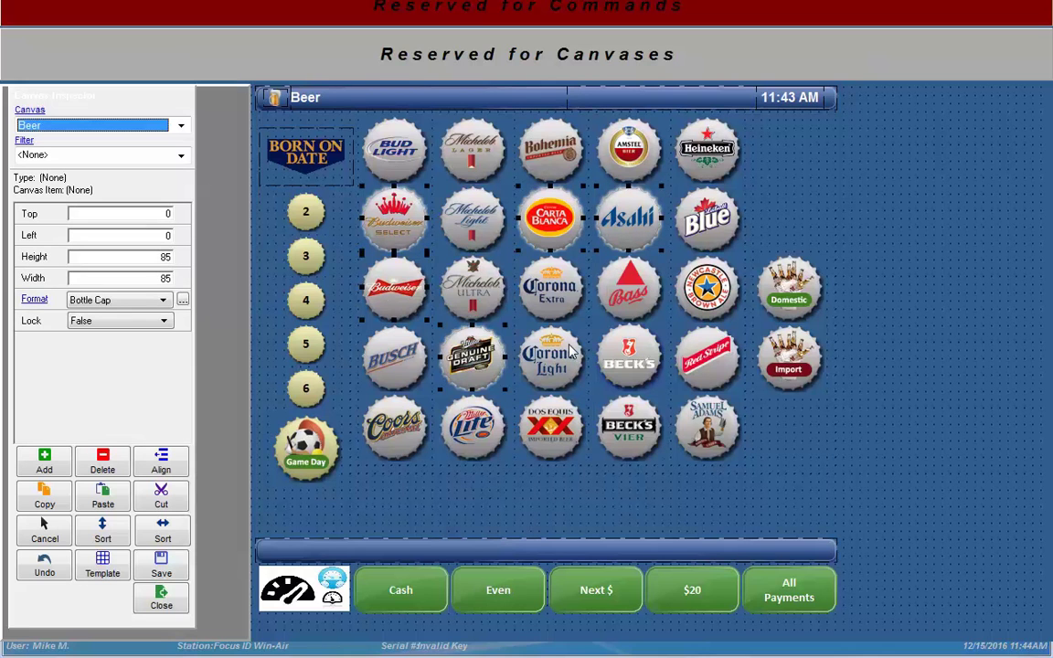
{"action": "left_click", "coordinate": [541, 367], "text": "ctrl"}
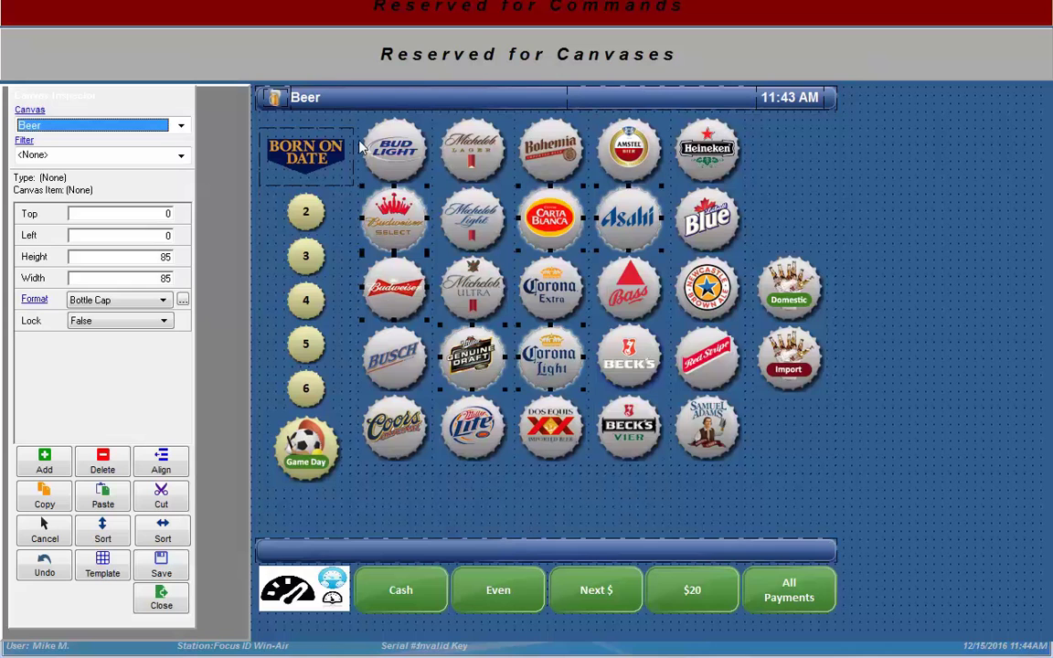
Reselect the Budweiser, Busch and Coors column plus Corona Extra, Carta Blanca and Asahi
{"action": "left_click", "coordinate": [783, 165]}
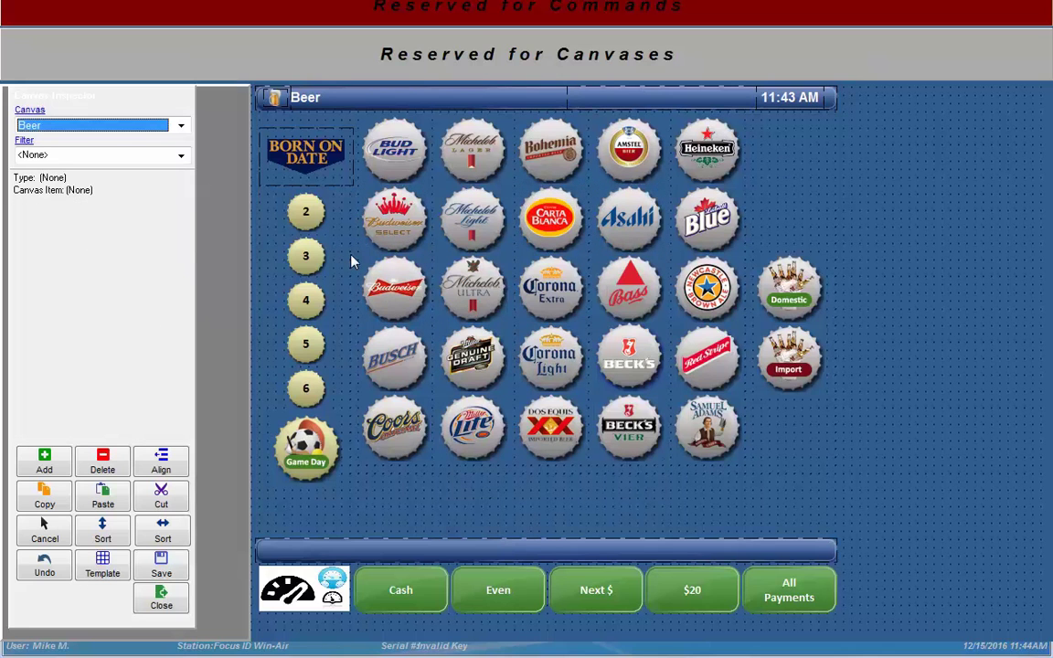
{"action": "left_click_drag", "start_coordinate": [353, 261], "coordinate": [435, 430]}
{"action": "left_click", "coordinate": [551, 289], "text": "ctrl"}
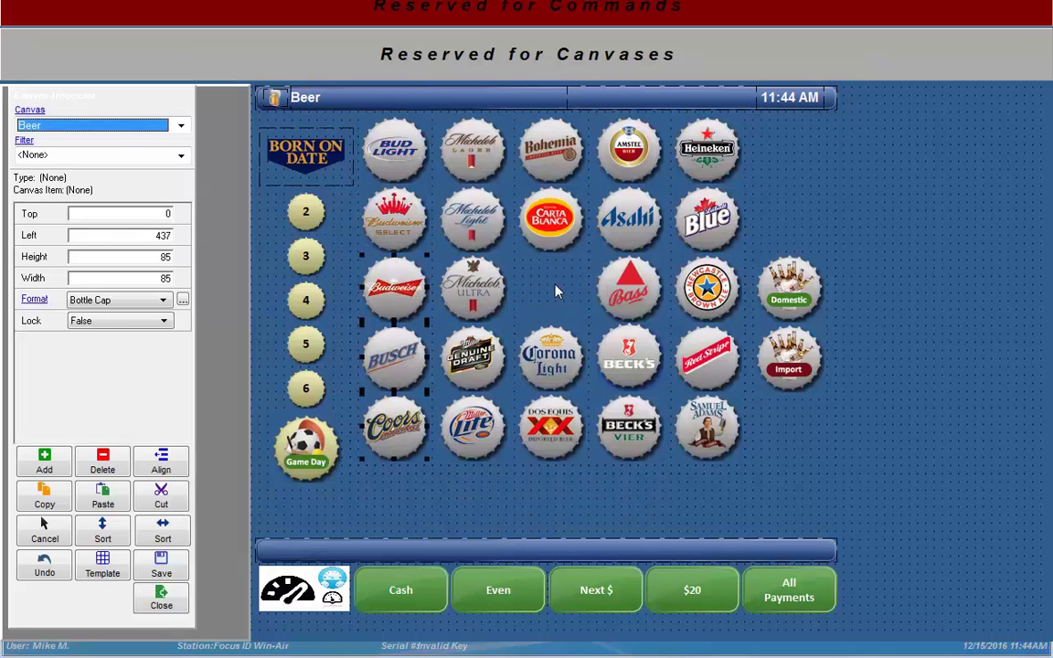
{"action": "left_click", "coordinate": [549, 219], "text": "ctrl"}
{"action": "left_click", "coordinate": [625, 235], "text": "ctrl"}
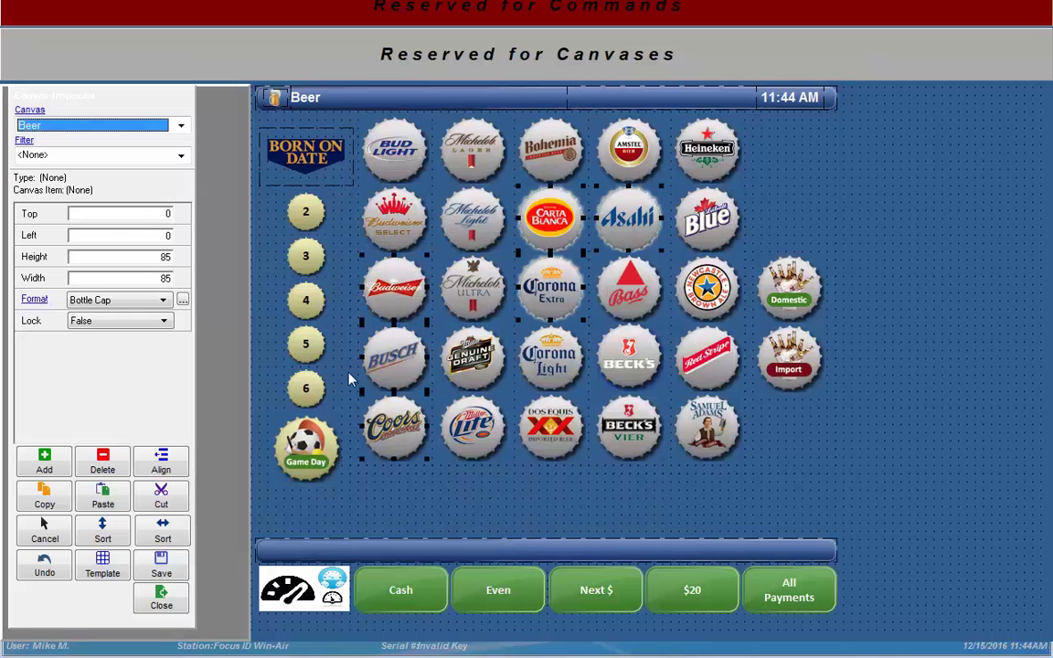
Set Happy Hour prices for the selected beers: Budweiser 2, Busch 2, Carta Blanca 3
{"action": "double_click", "coordinate": [405, 363]}
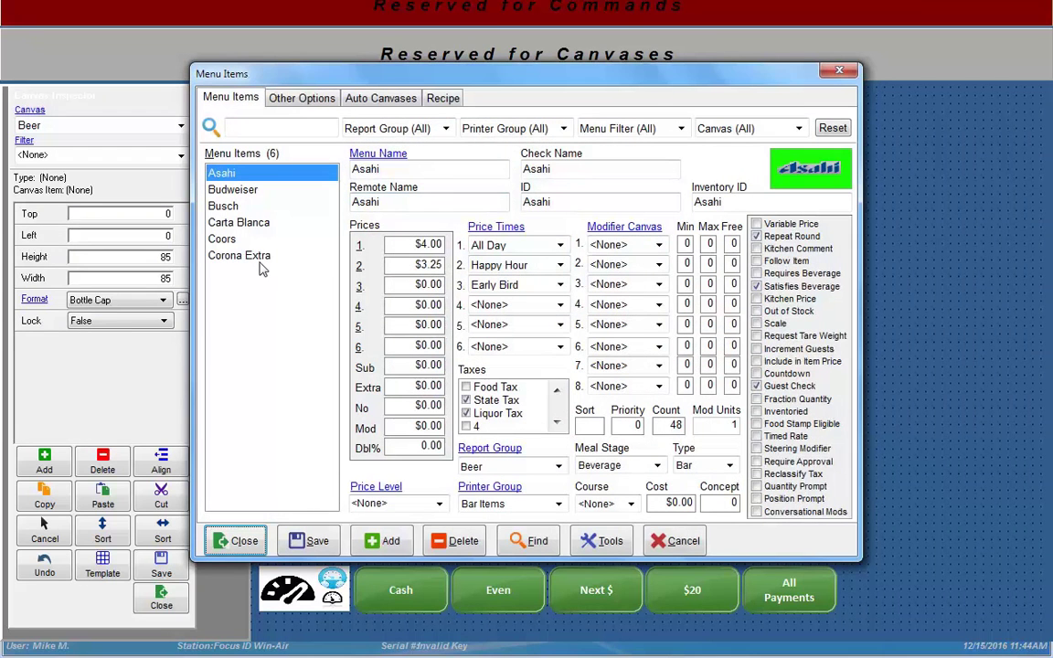
{"action": "left_click", "coordinate": [405, 265]}
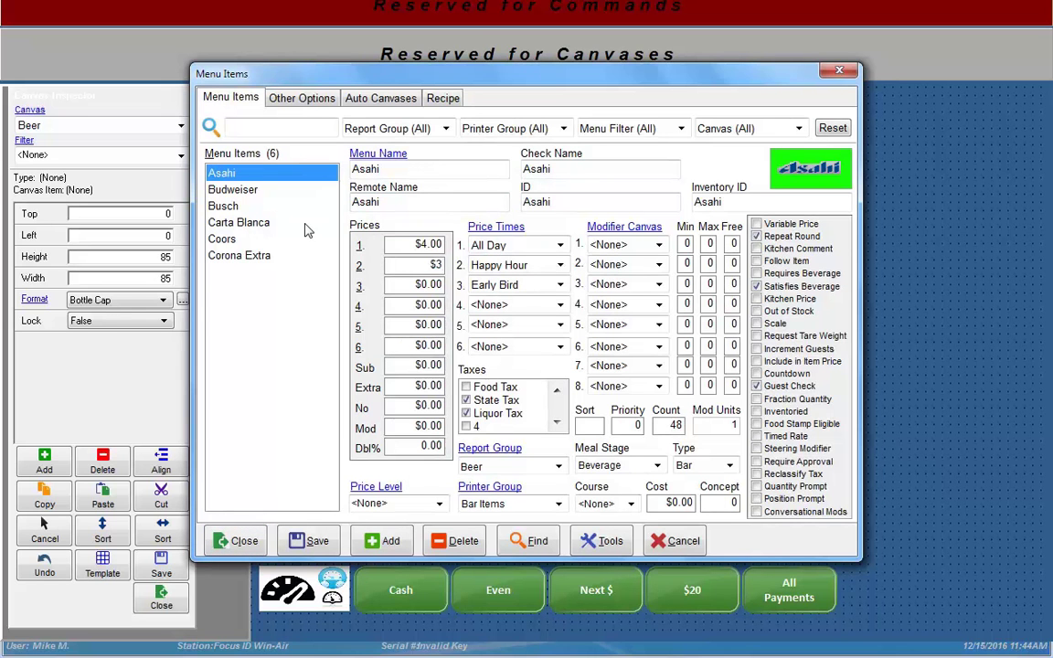
{"action": "left_click", "coordinate": [236, 190]}
{"action": "left_click", "coordinate": [406, 265]}
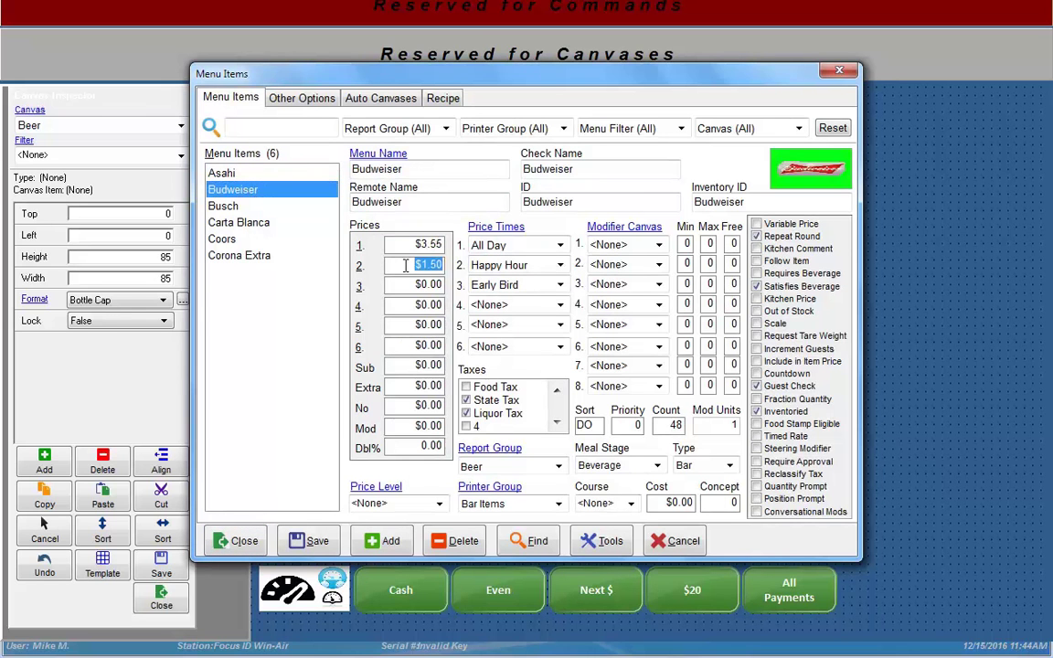
{"action": "type", "text": "2"}
{"action": "left_click", "coordinate": [265, 206]}
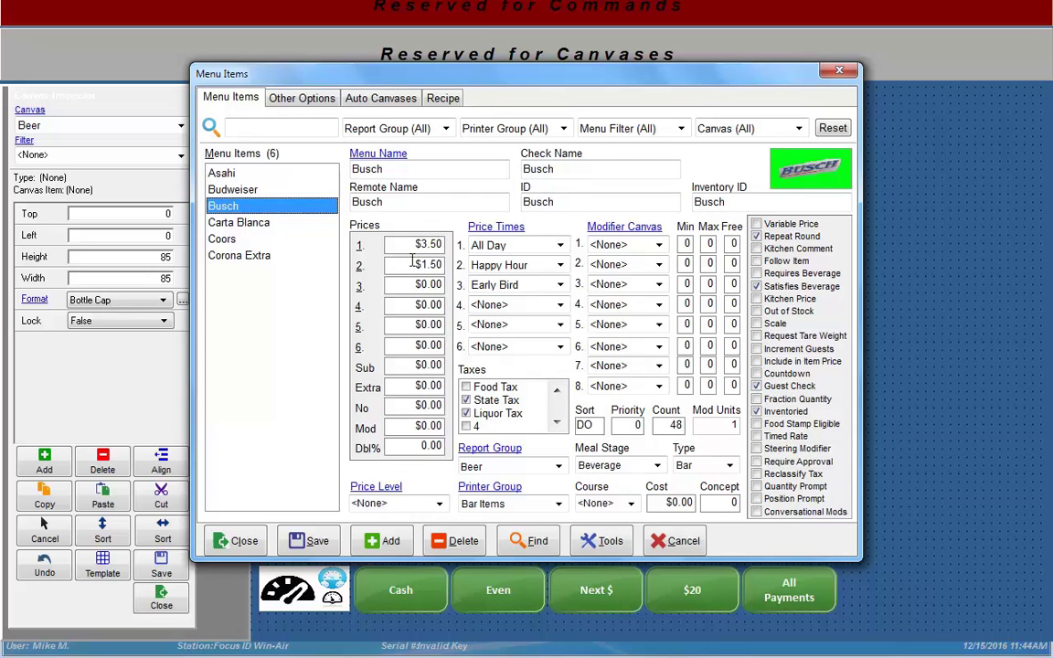
{"action": "left_click", "coordinate": [412, 263]}
{"action": "type", "text": "2"}
{"action": "left_click", "coordinate": [265, 222]}
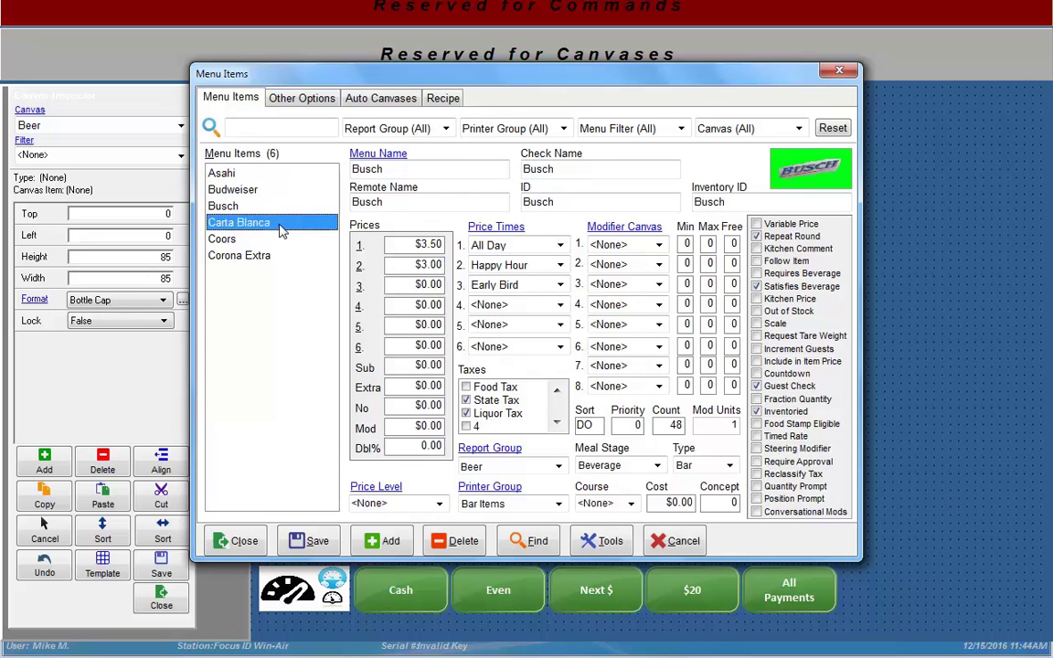
{"action": "left_click", "coordinate": [412, 264]}
{"action": "type", "text": "3"}
Set Coors to 2 and Corona Extra to 3 for Happy Hour, then save and close
{"action": "left_click", "coordinate": [265, 239]}
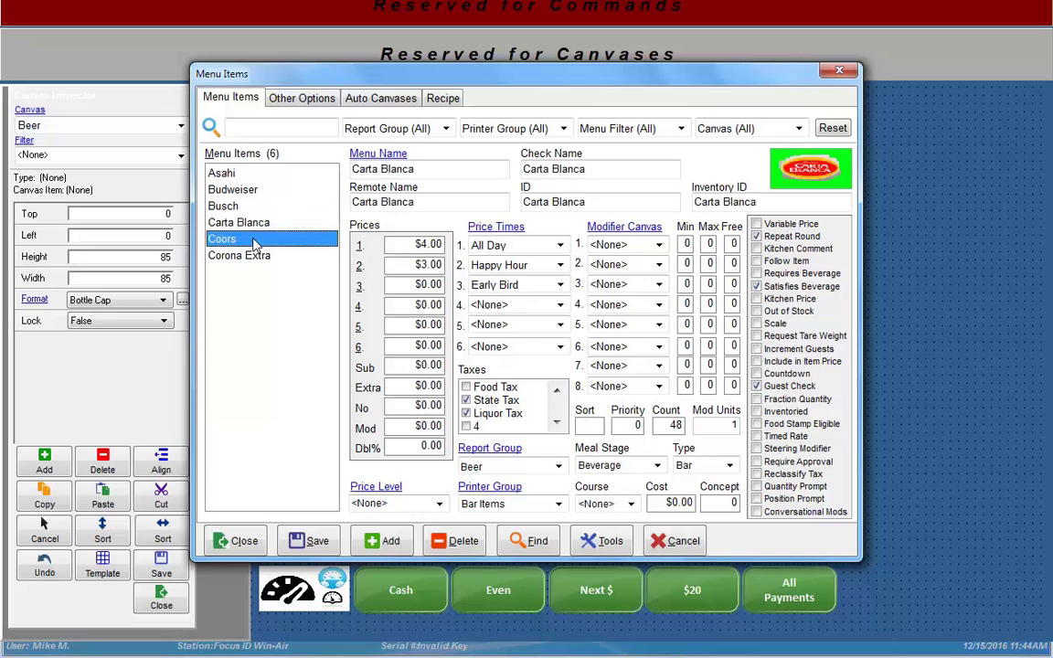
{"action": "left_click", "coordinate": [405, 265]}
{"action": "type", "text": "2"}
{"action": "left_click", "coordinate": [239, 255]}
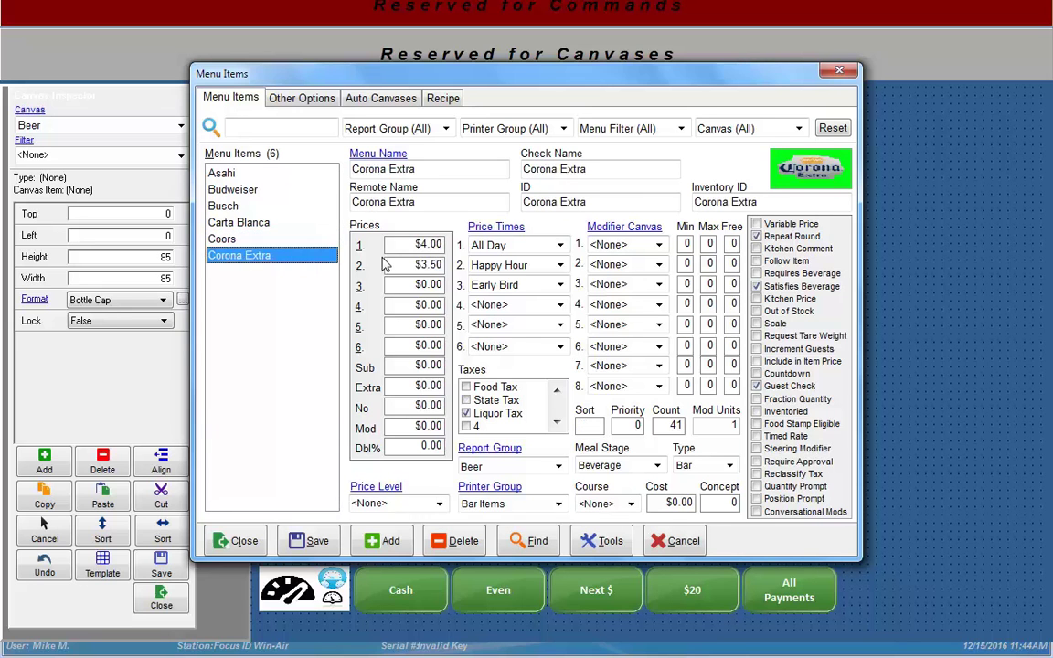
{"action": "left_click", "coordinate": [397, 263]}
{"action": "type", "text": "3"}
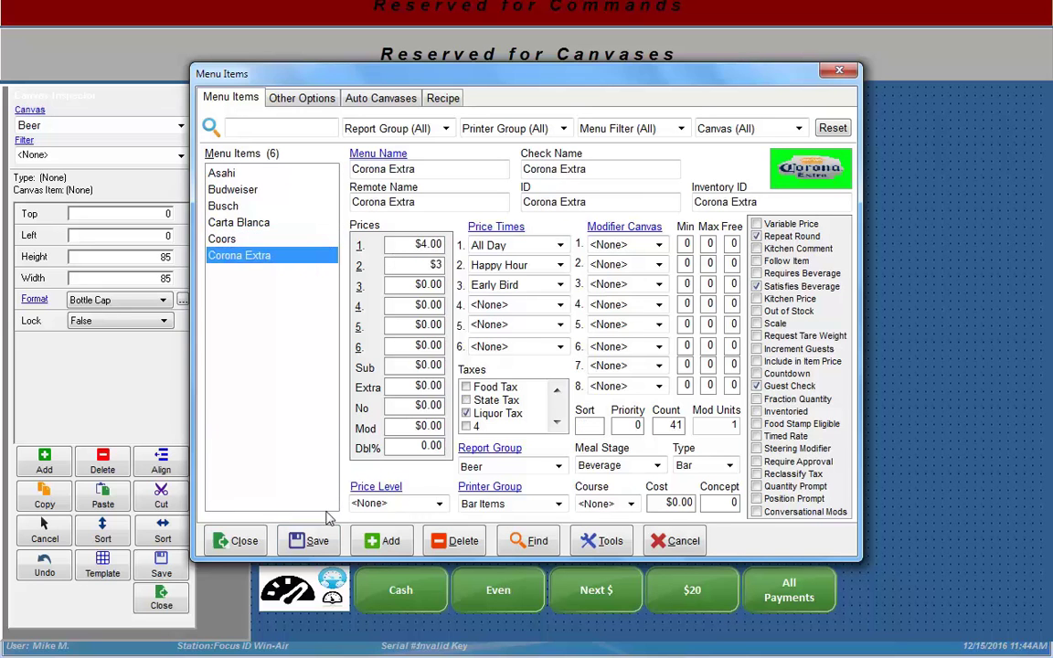
{"action": "left_click", "coordinate": [309, 543]}
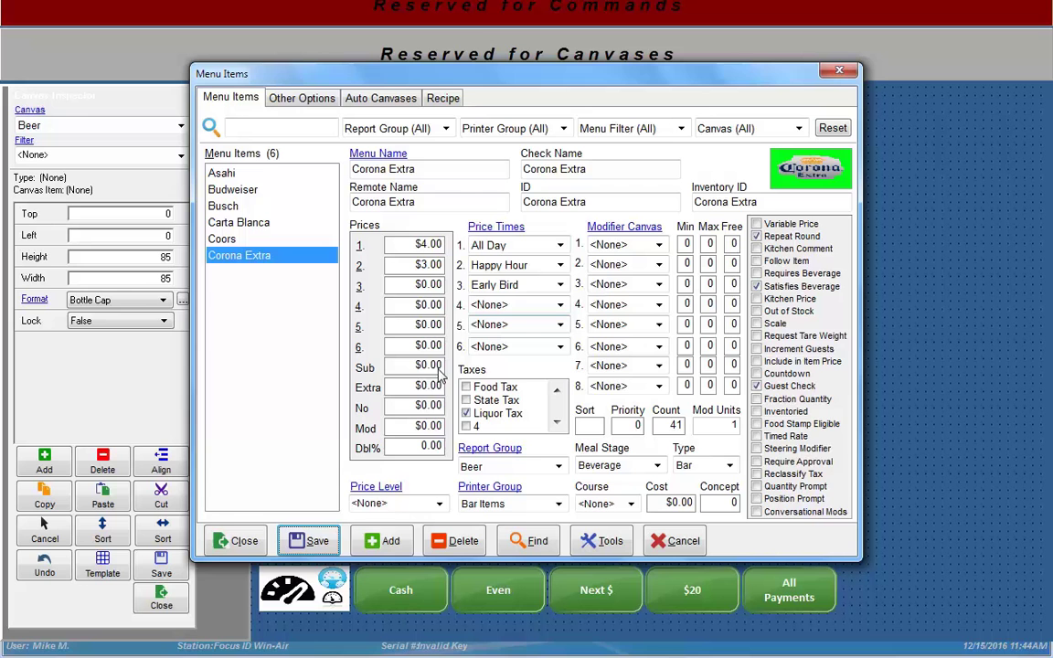
{"action": "left_click", "coordinate": [230, 541]}
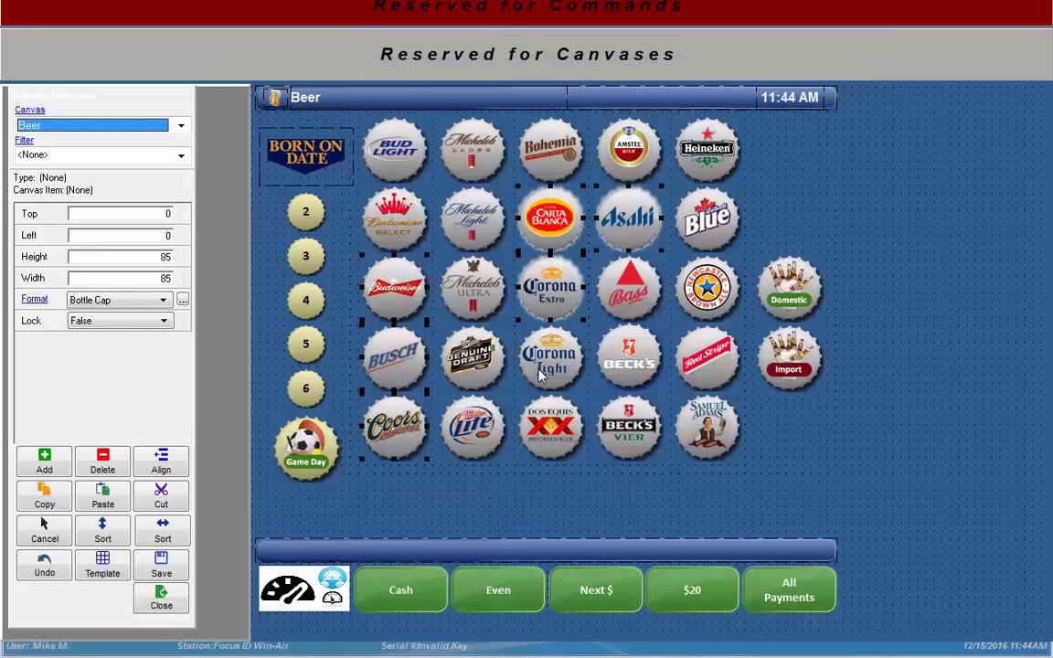
Switch the canvas editor to the Fast Food canvas
{"action": "left_click", "coordinate": [179, 126]}
{"action": "scroll", "coordinate": [162, 154], "scroll_direction": "up", "scroll_amount": 2}
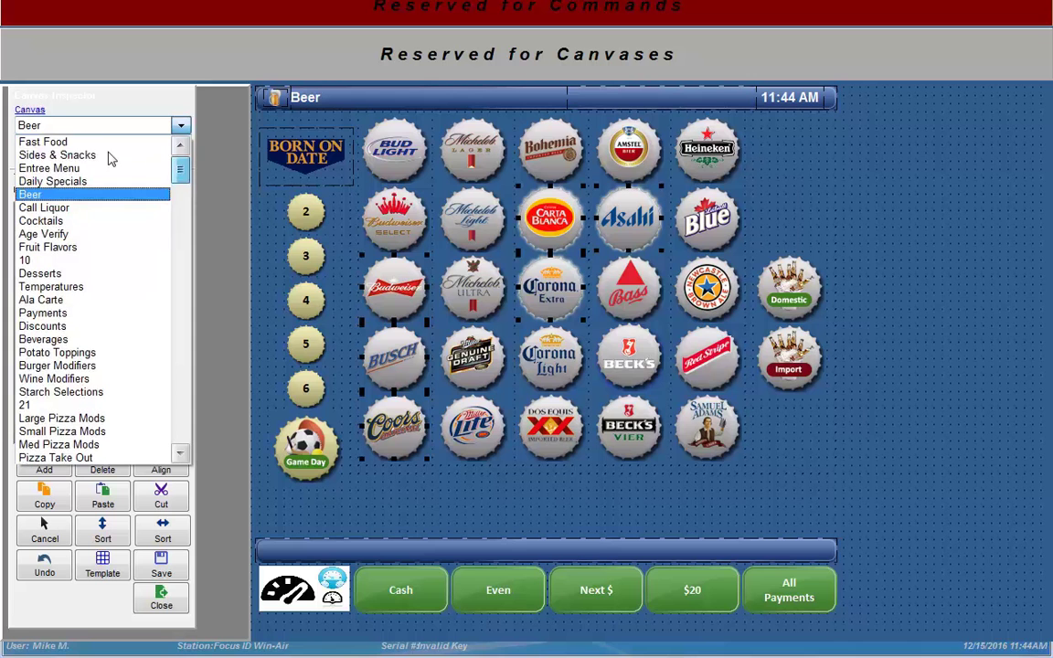
{"action": "left_click", "coordinate": [98, 146]}
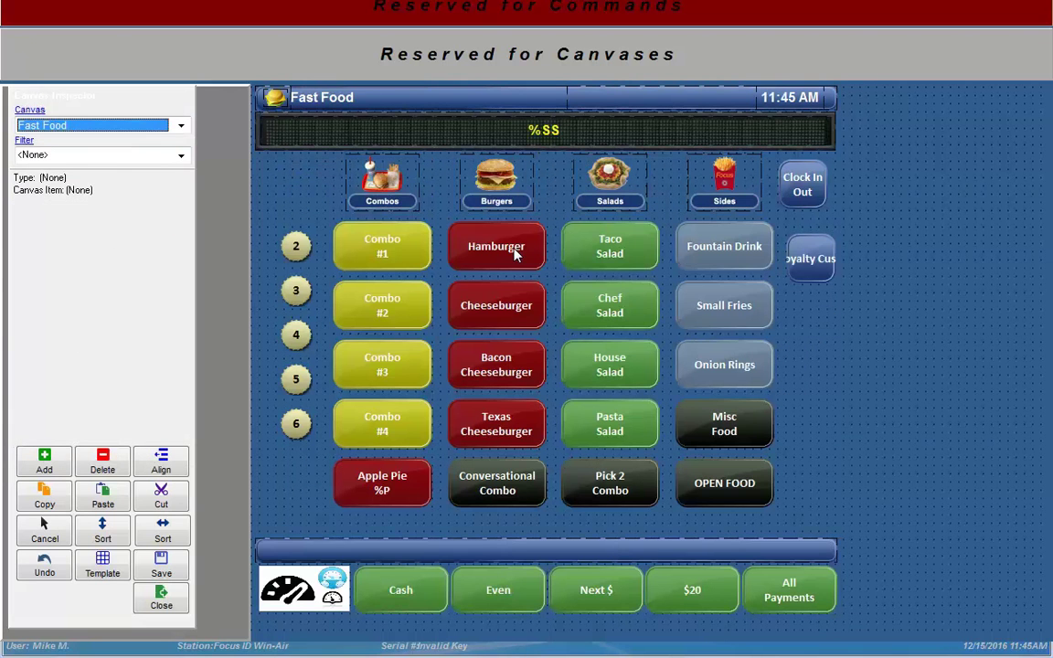
Select Hamburger, Cheeseburger, Bacon Cheeseburger and Texas Cheeseburger and open their item details
{"action": "left_click", "coordinate": [455, 246]}
{"action": "left_click", "coordinate": [501, 308], "text": "ctrl"}
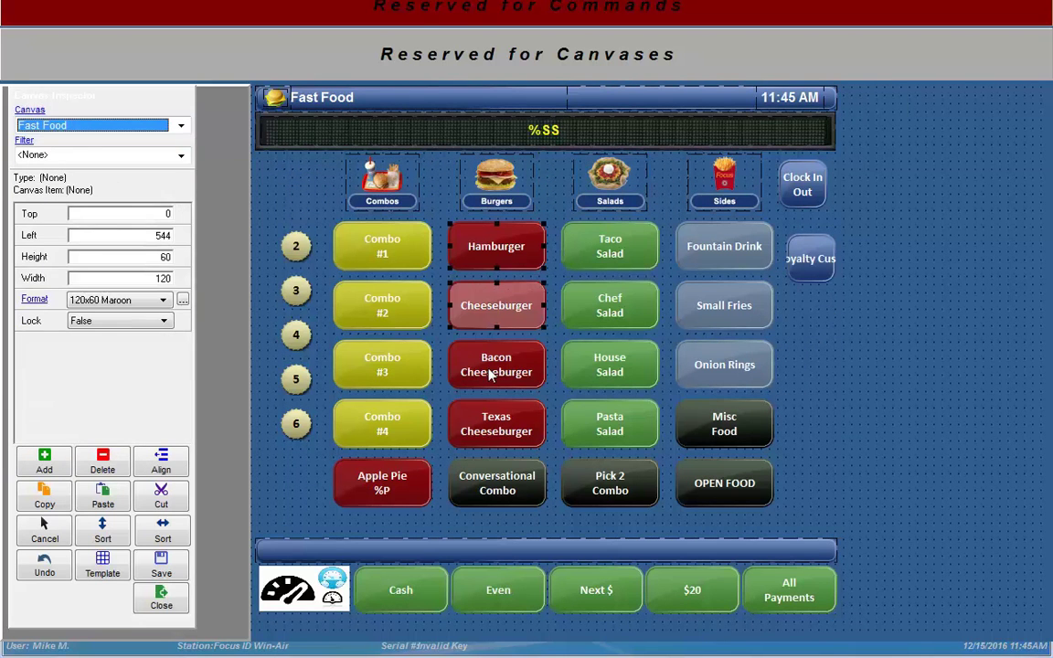
{"action": "left_click", "coordinate": [488, 375], "text": "ctrl"}
{"action": "left_click", "coordinate": [486, 422], "text": "ctrl"}
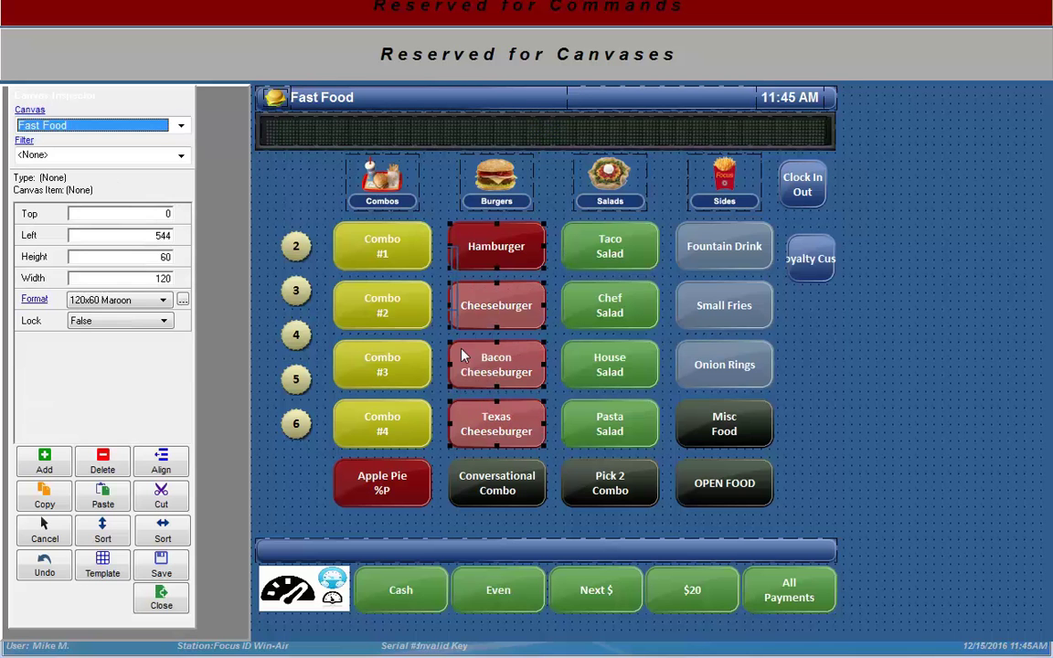
{"action": "left_click_drag", "start_coordinate": [461, 365], "coordinate": [507, 384]}
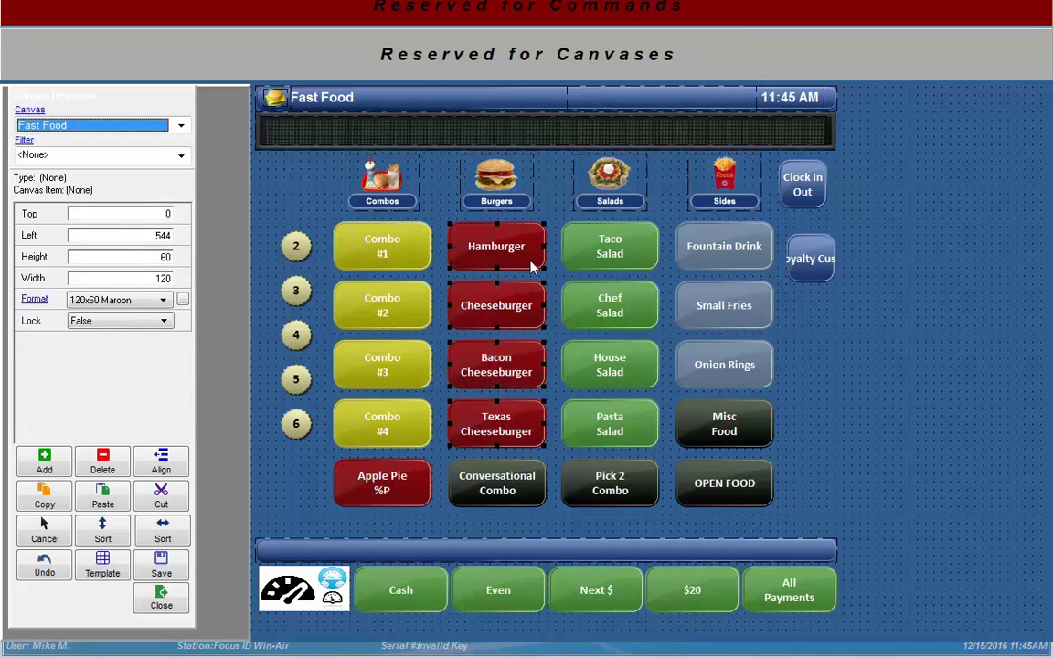
{"action": "double_click", "coordinate": [490, 298]}
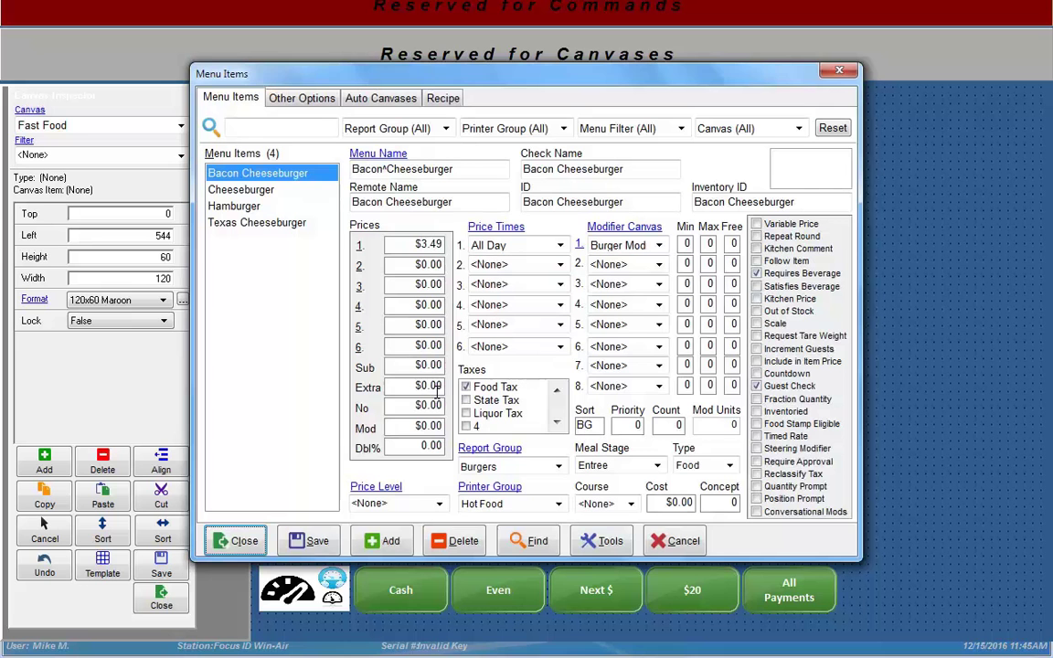
Close the burger details and review the Taco Salad item, priced $4.25 All Day
{"action": "left_click", "coordinate": [242, 543]}
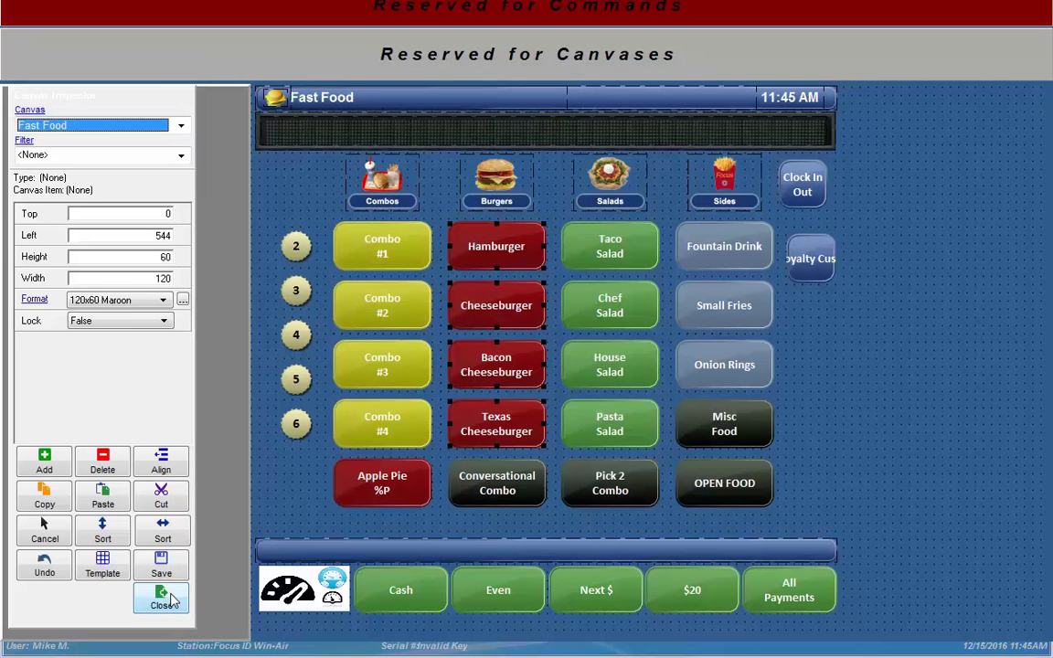
{"action": "double_click", "coordinate": [614, 249]}
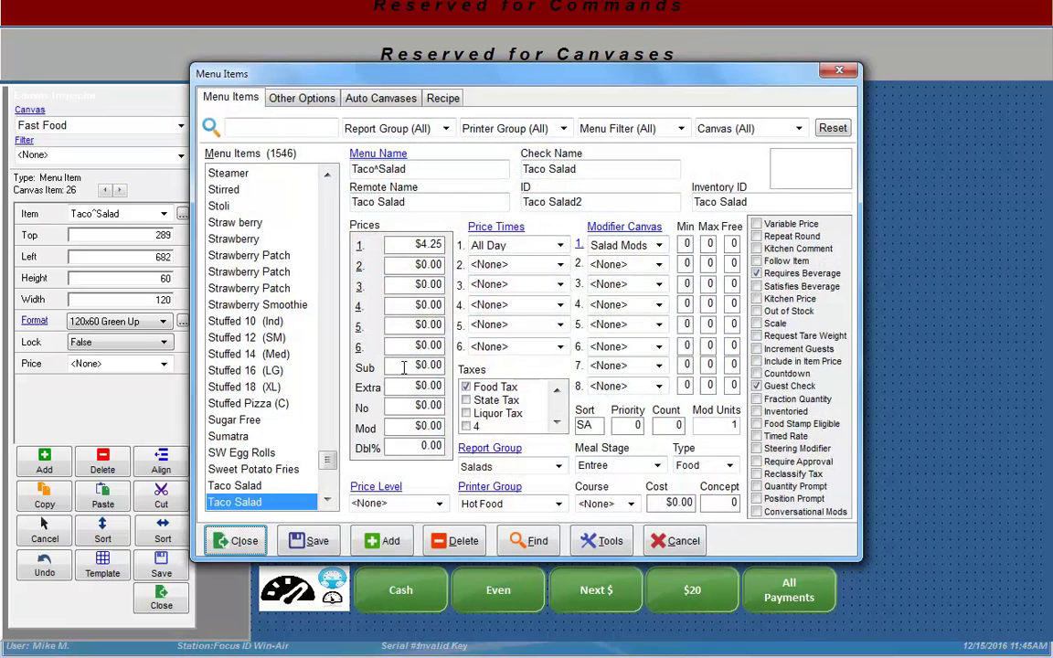
{"action": "left_click", "coordinate": [236, 540]}
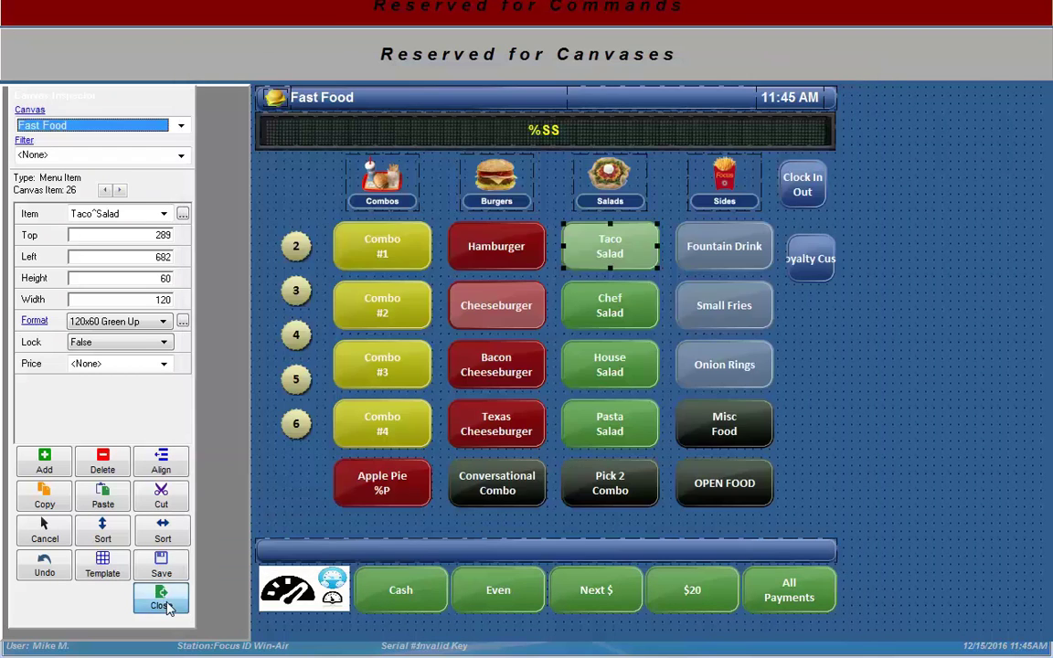
Leave the canvas editor and open Menu > Menu Items to list all items
{"action": "left_click", "coordinate": [161, 599]}
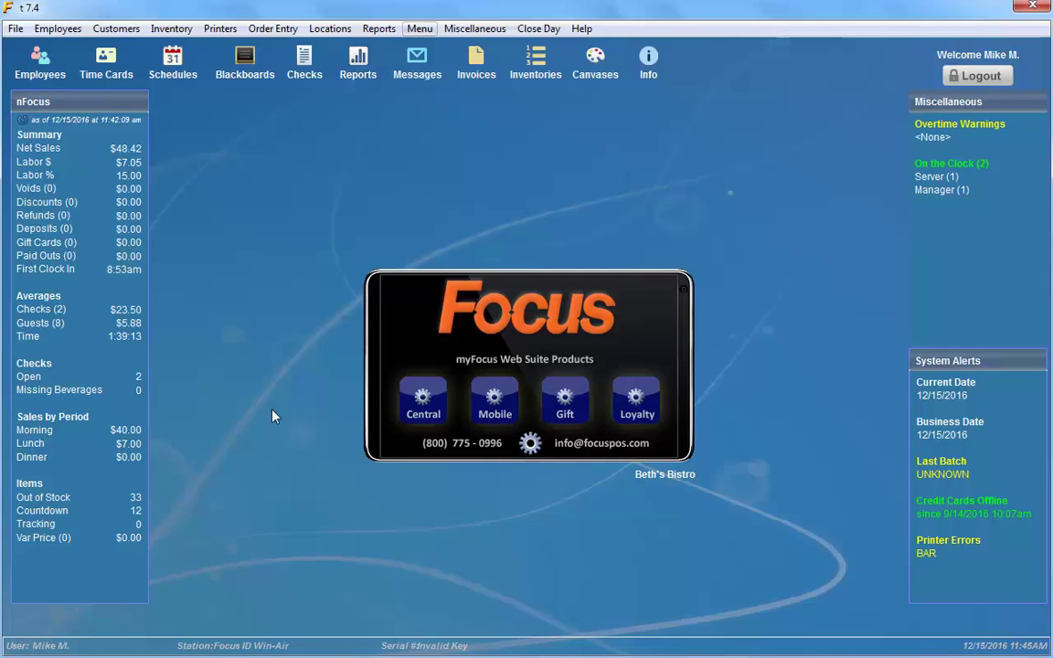
{"action": "left_click", "coordinate": [419, 29]}
{"action": "left_click", "coordinate": [429, 84]}
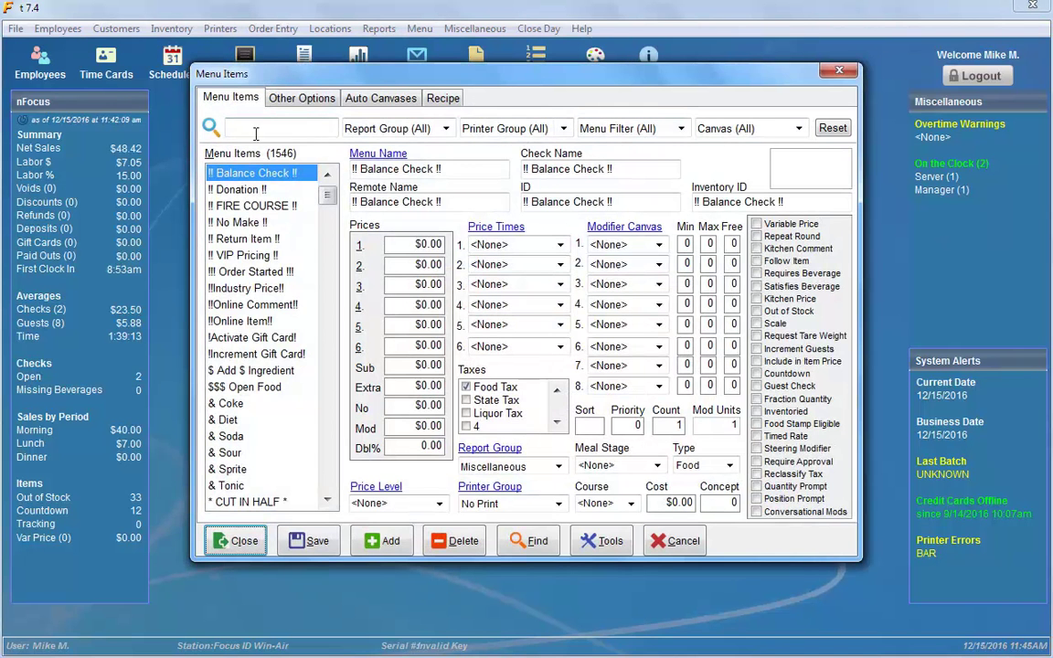
{"action": "left_click_drag", "start_coordinate": [326, 195], "coordinate": [324, 453]}
{"action": "left_click_drag", "start_coordinate": [329, 395], "coordinate": [325, 188]}
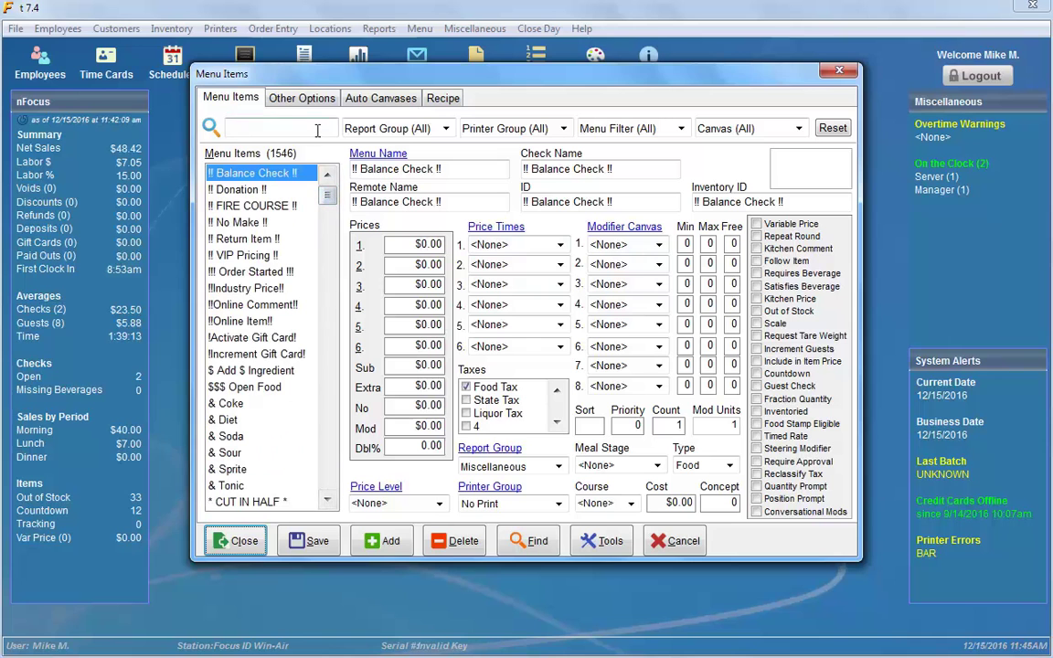
Search the items for 'taco' and compare the two Taco Salad entries
{"action": "left_click", "coordinate": [317, 130]}
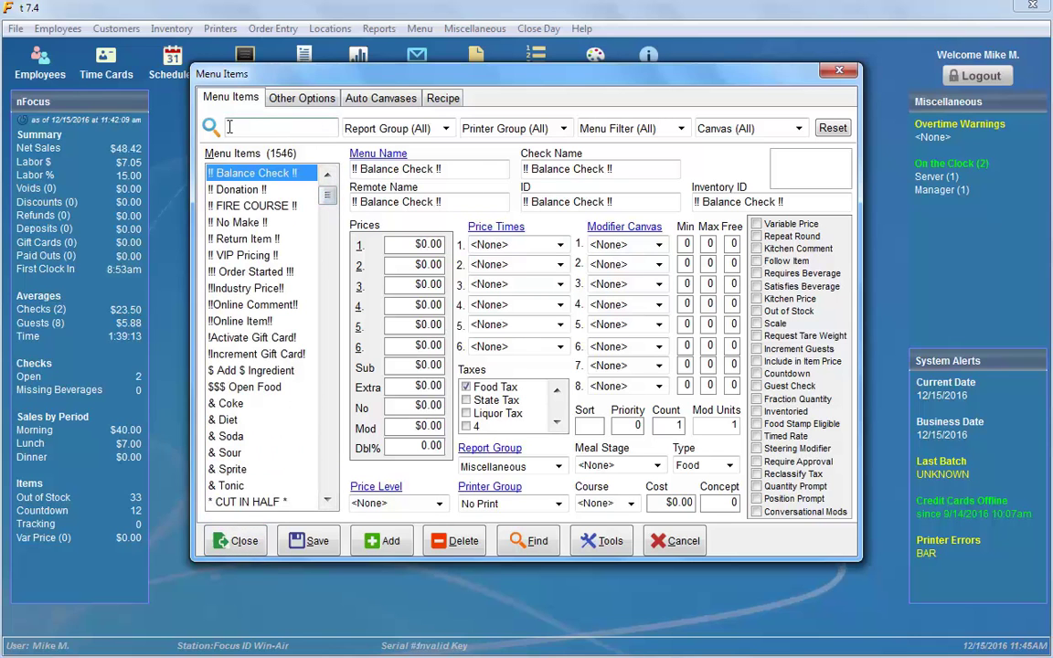
{"action": "type", "text": "taco"}
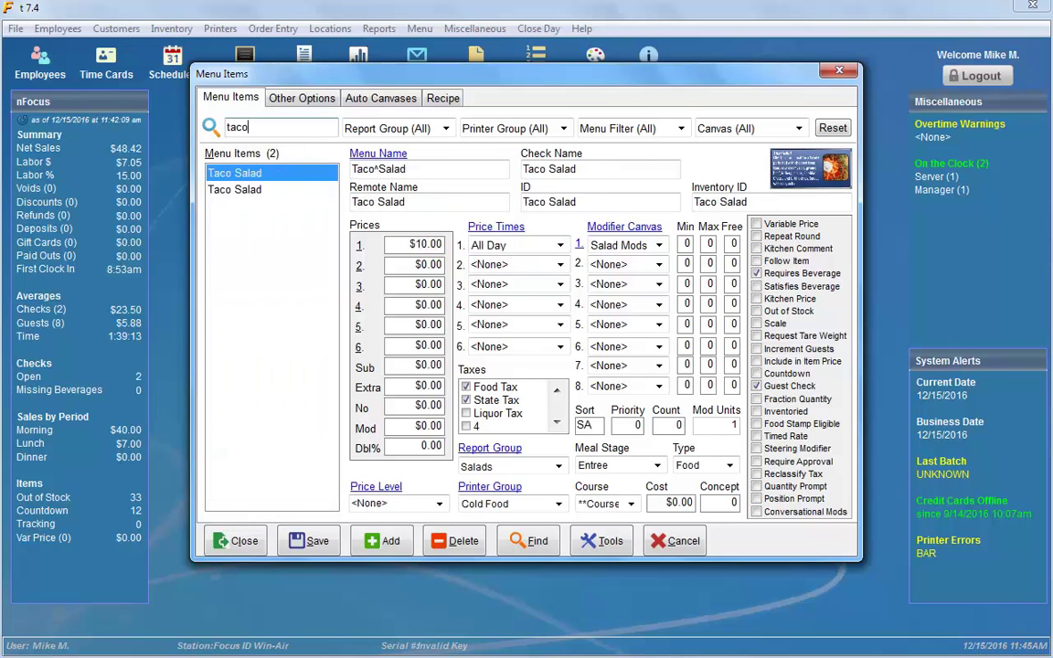
{"action": "left_click", "coordinate": [225, 190]}
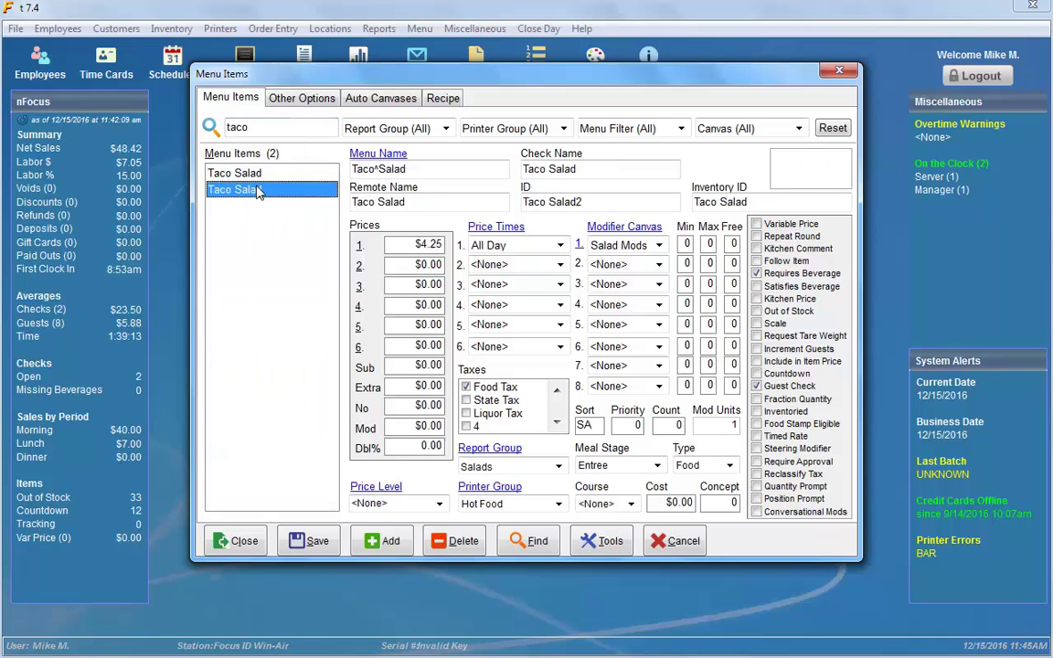
{"action": "left_click", "coordinate": [268, 175]}
{"action": "left_click", "coordinate": [271, 190]}
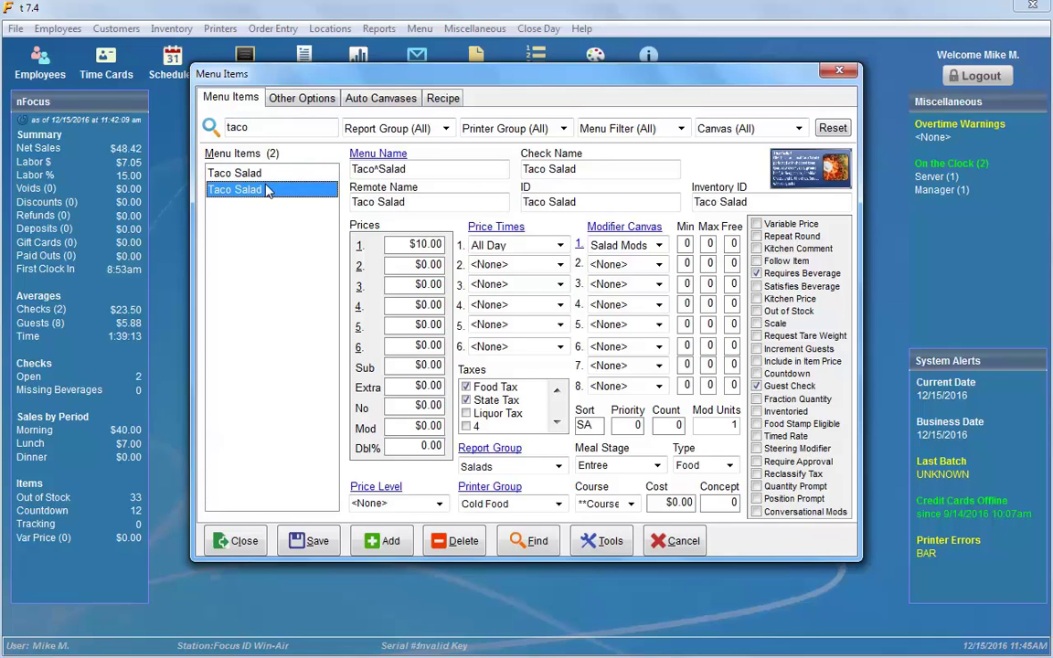
{"action": "left_click", "coordinate": [272, 175]}
Clear the search, try 'bud', then clear the search box again
{"action": "left_click_drag", "start_coordinate": [274, 128], "coordinate": [209, 128]}
{"action": "key", "text": "BackSpace"}
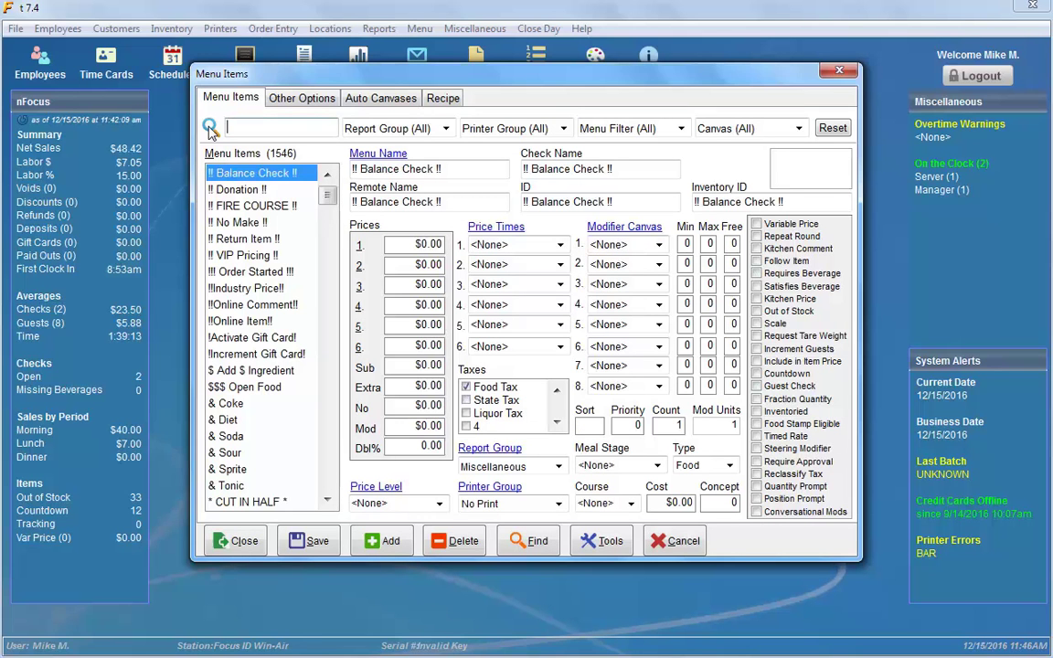
{"action": "type", "text": "bud"}
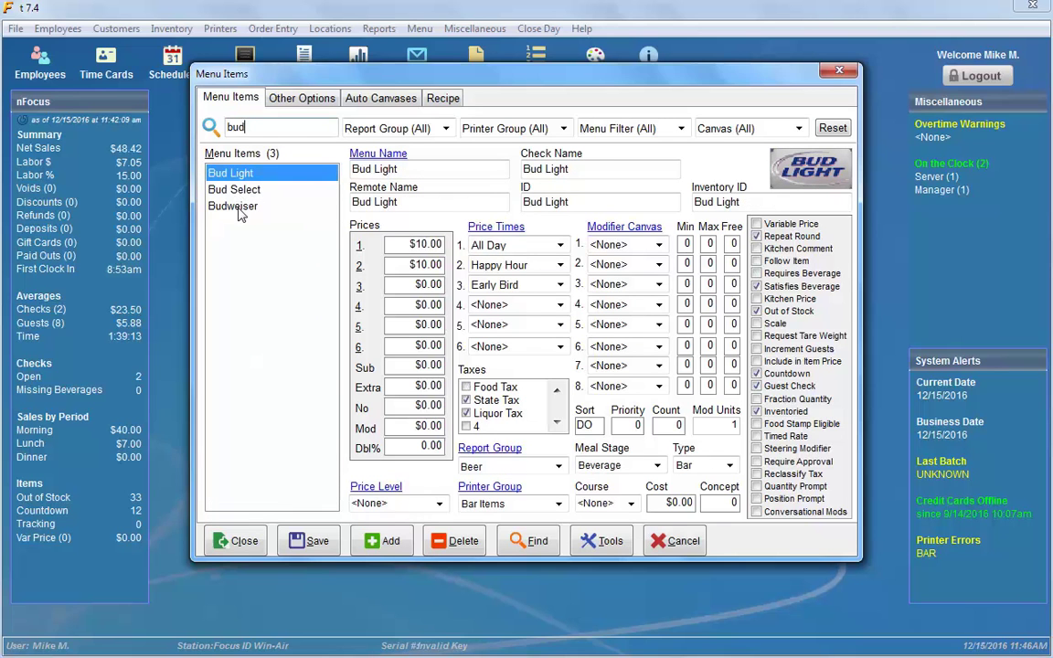
{"action": "key", "text": "BackSpace"}
{"action": "key", "text": "BackSpace"}
{"action": "key", "text": "BackSpace"}
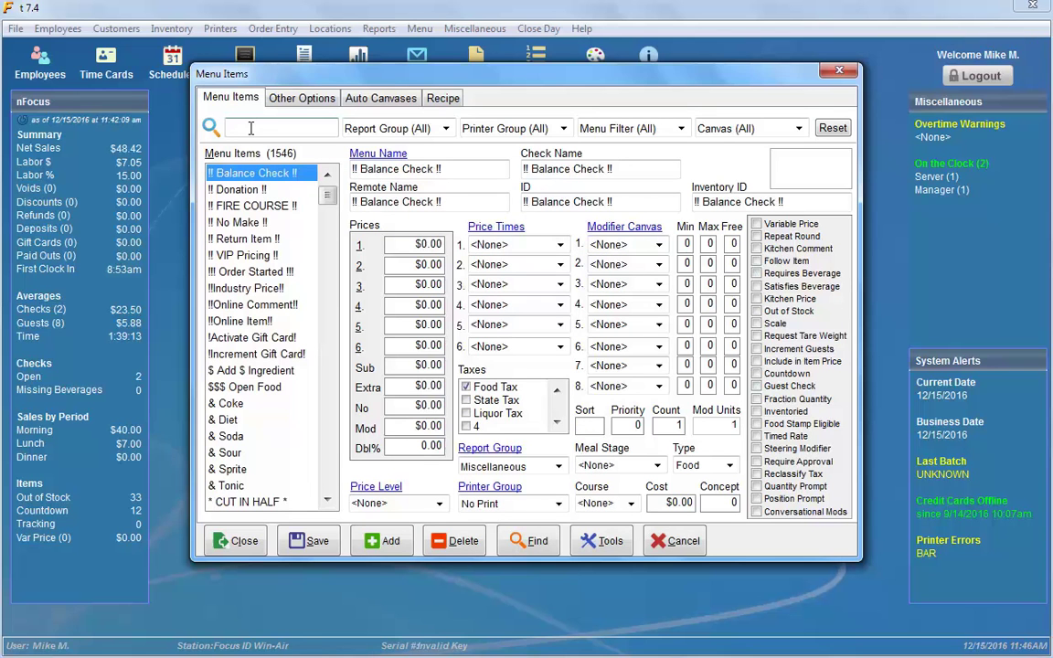
Filter the menu items to the Beer report group, then reset the filter
{"action": "left_click", "coordinate": [445, 129]}
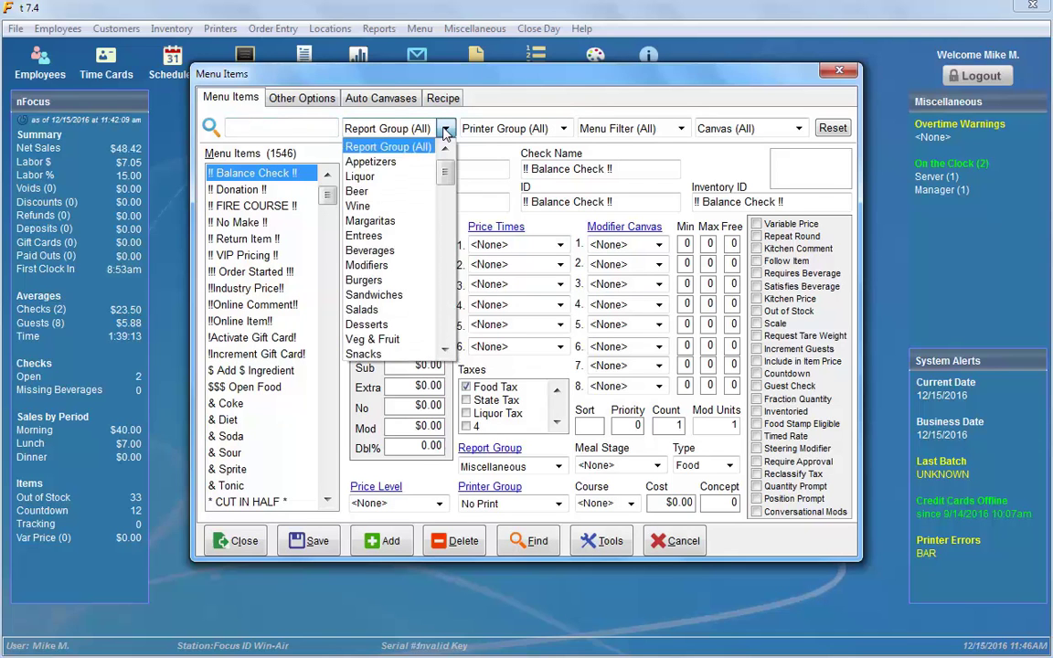
{"action": "left_click", "coordinate": [362, 192]}
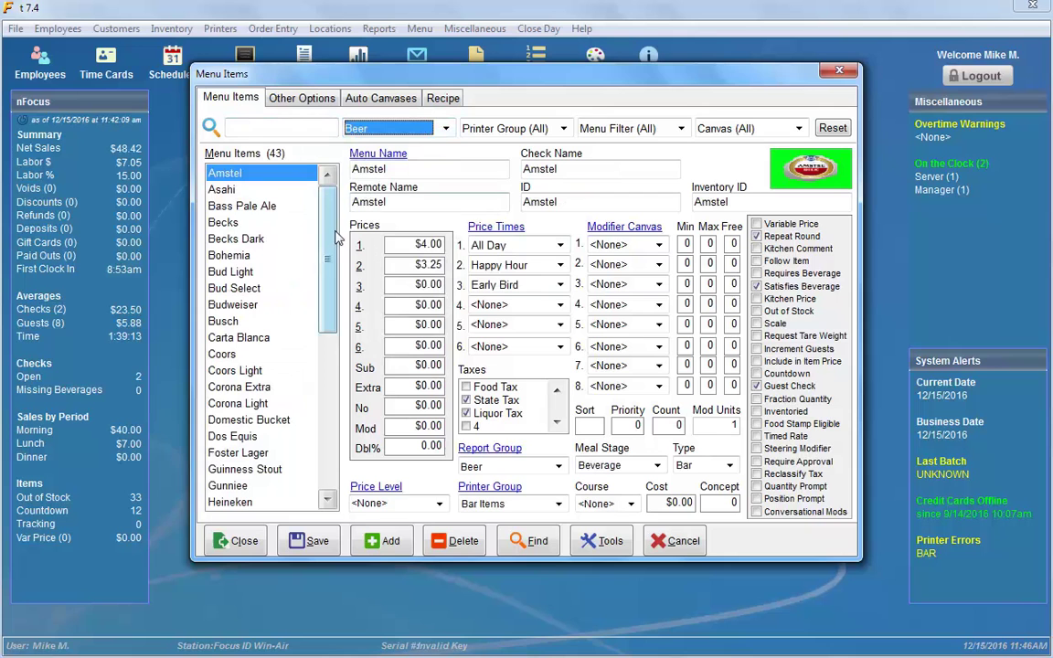
{"action": "left_click_drag", "start_coordinate": [334, 237], "coordinate": [329, 208]}
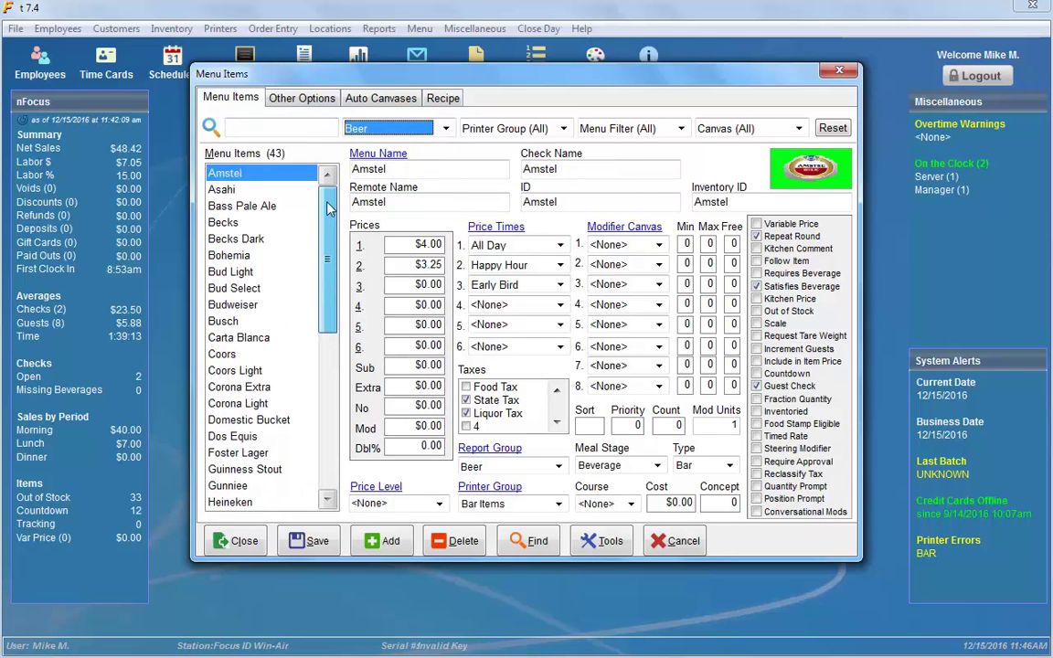
{"action": "left_click", "coordinate": [832, 129]}
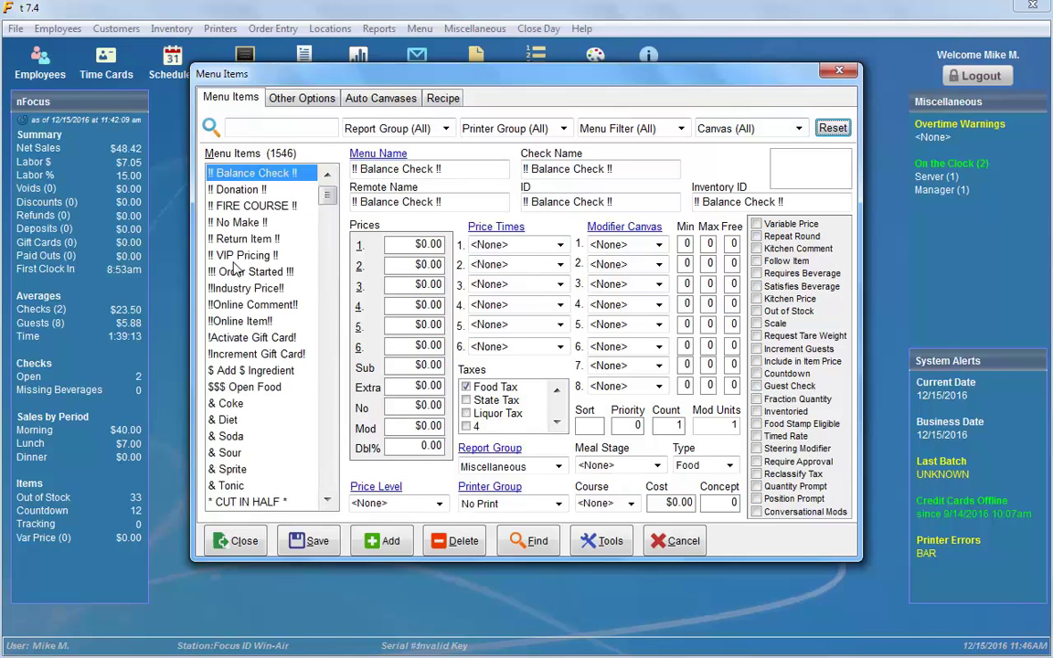
Filter the menu items to the Bar Items printer group, then reset it
{"action": "left_click", "coordinate": [563, 129]}
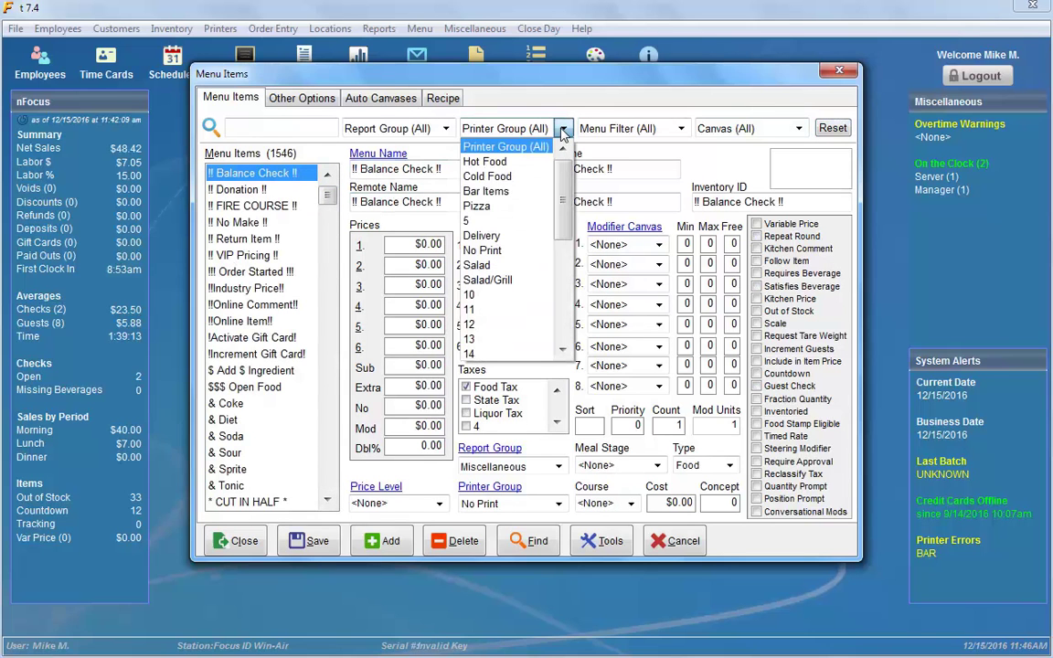
{"action": "left_click", "coordinate": [495, 192]}
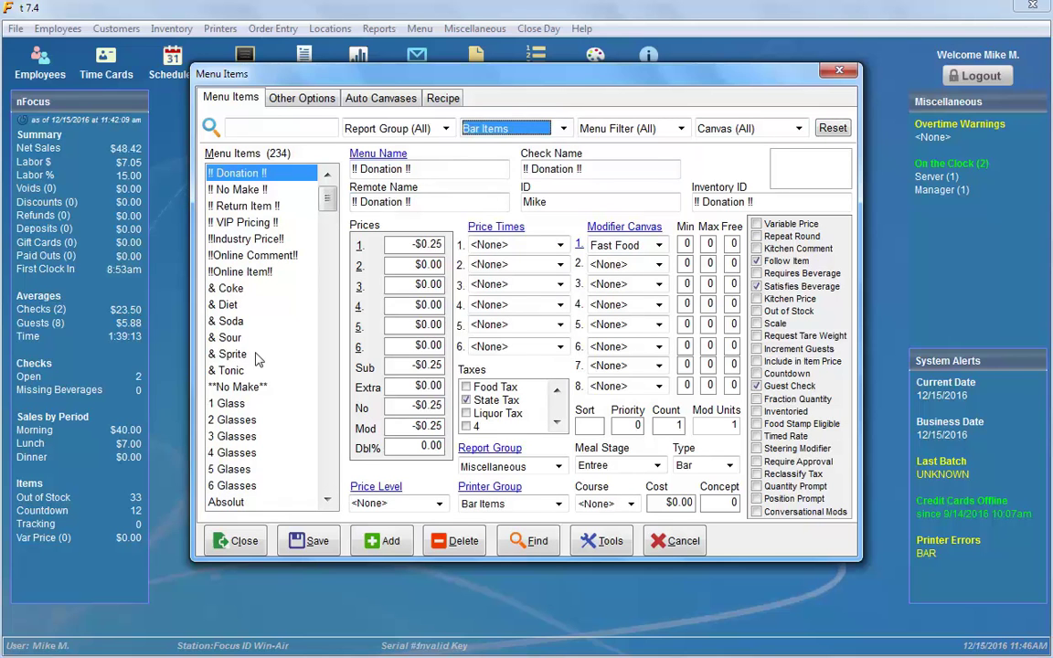
{"action": "left_click_drag", "start_coordinate": [328, 202], "coordinate": [322, 174]}
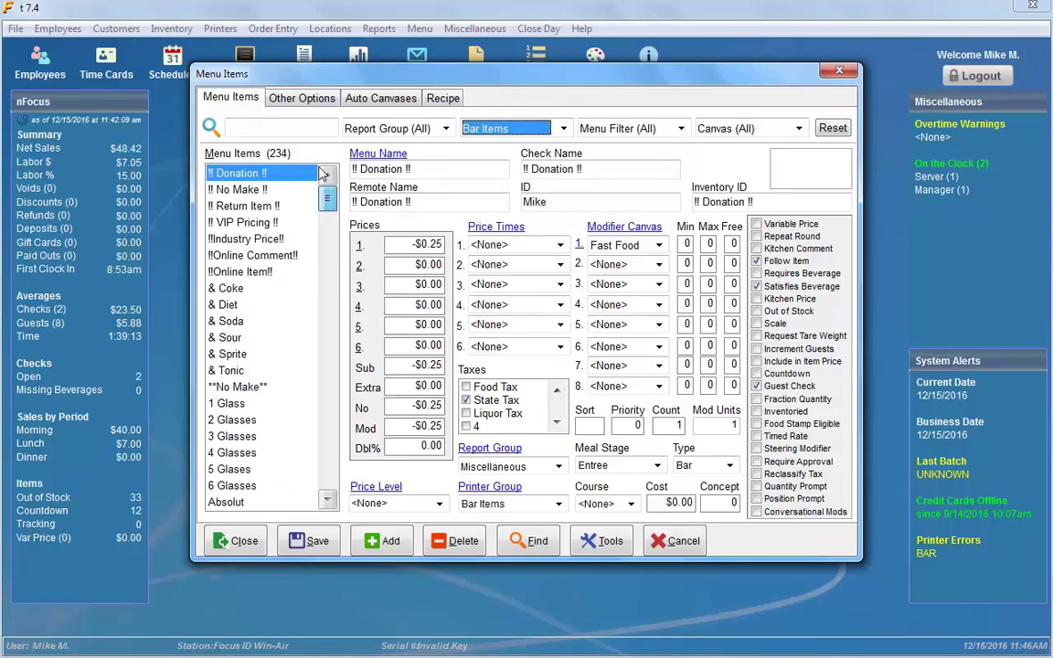
{"action": "left_click", "coordinate": [828, 133]}
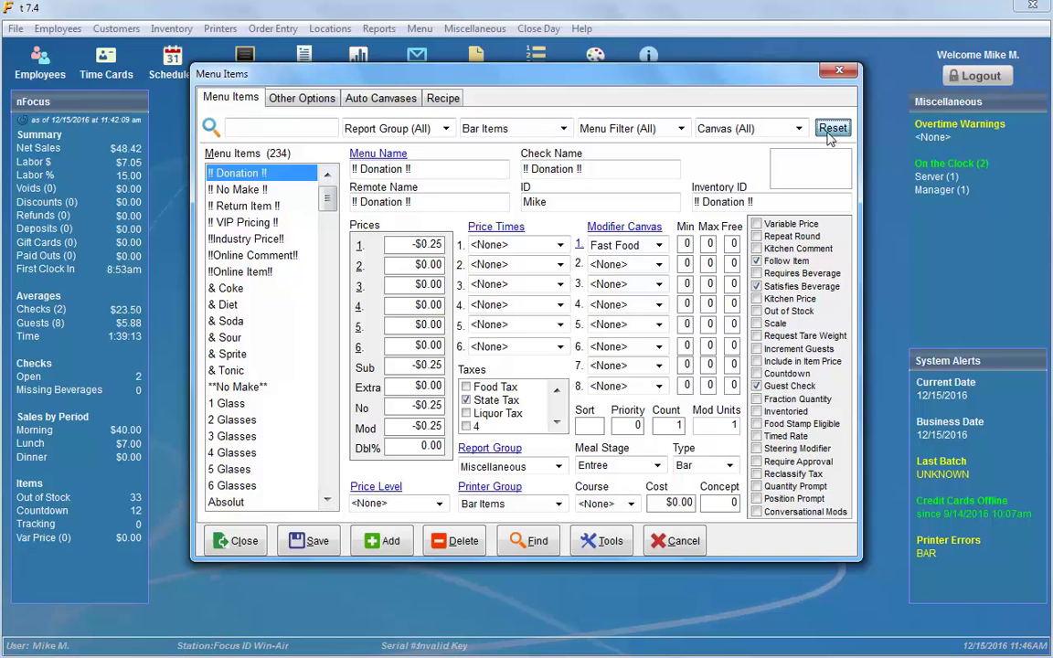
Filter items to the Burgers report group and Hot Food printer group, then reset
{"action": "left_click", "coordinate": [445, 130]}
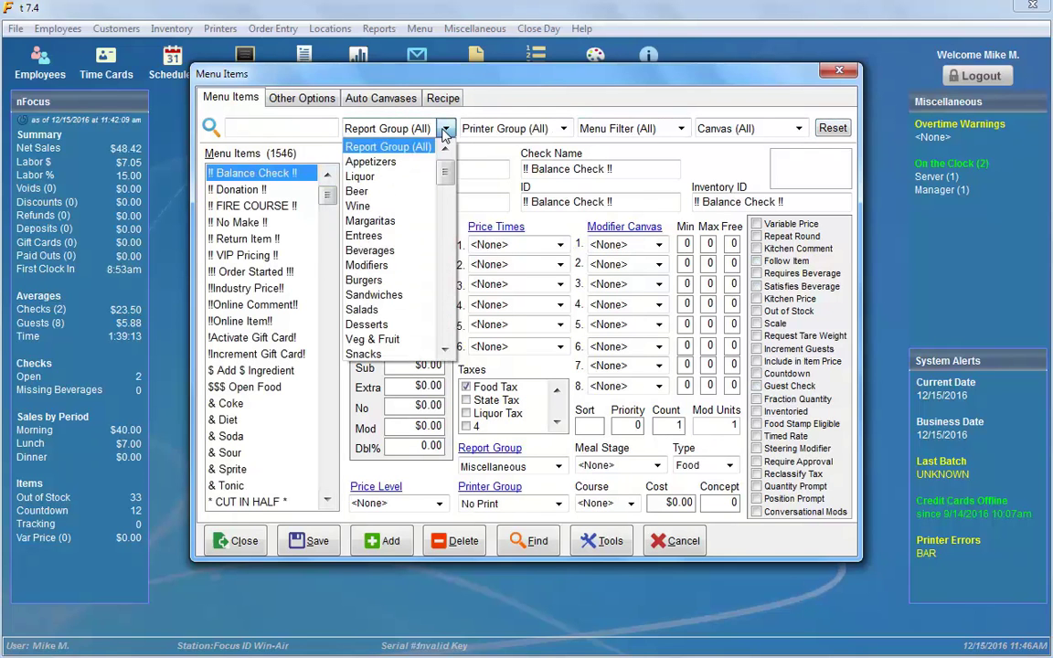
{"action": "left_click", "coordinate": [372, 281]}
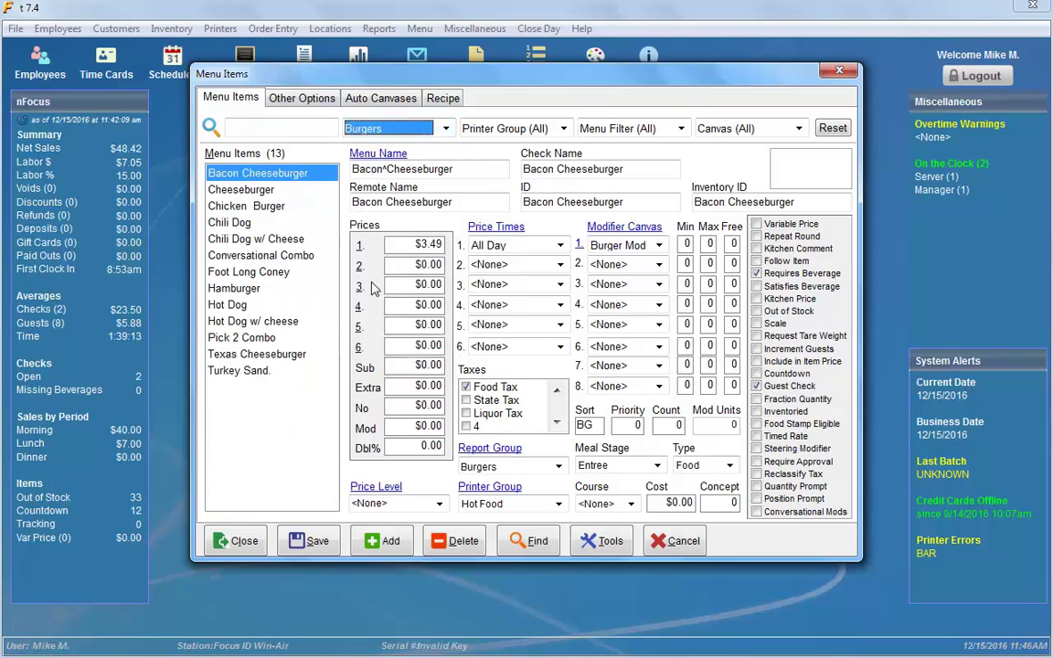
{"action": "left_click", "coordinate": [557, 130]}
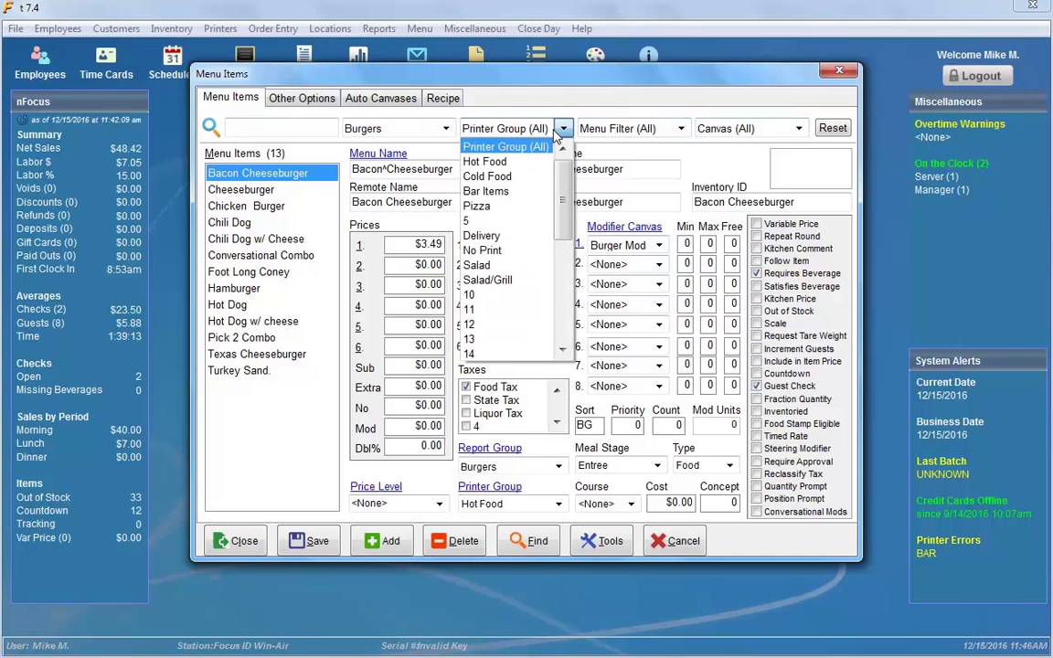
{"action": "left_click", "coordinate": [486, 162]}
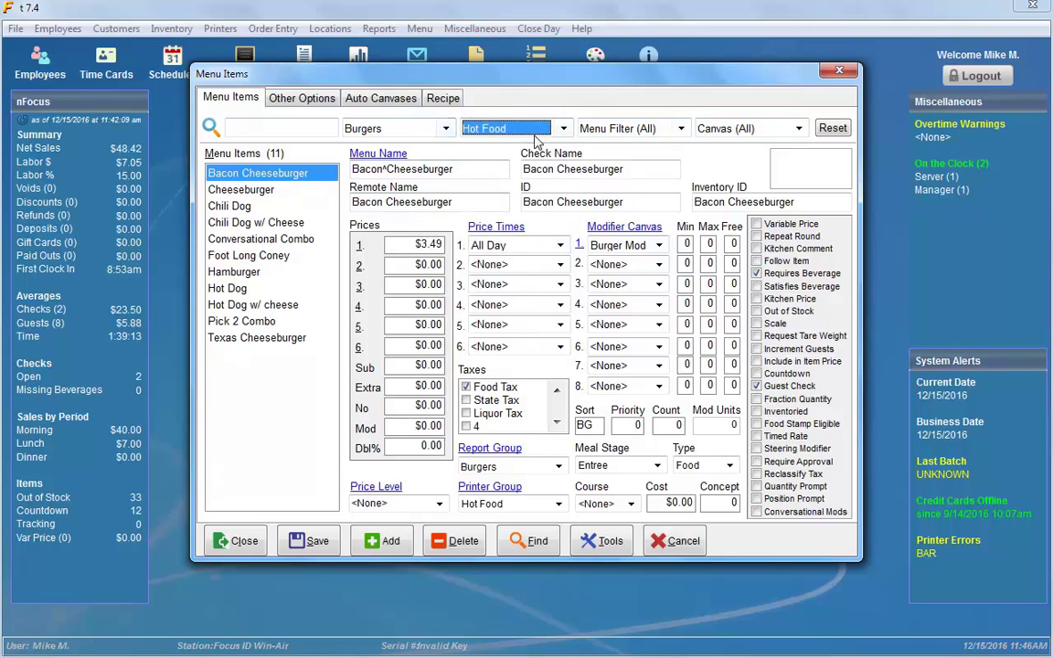
{"action": "left_click", "coordinate": [832, 128]}
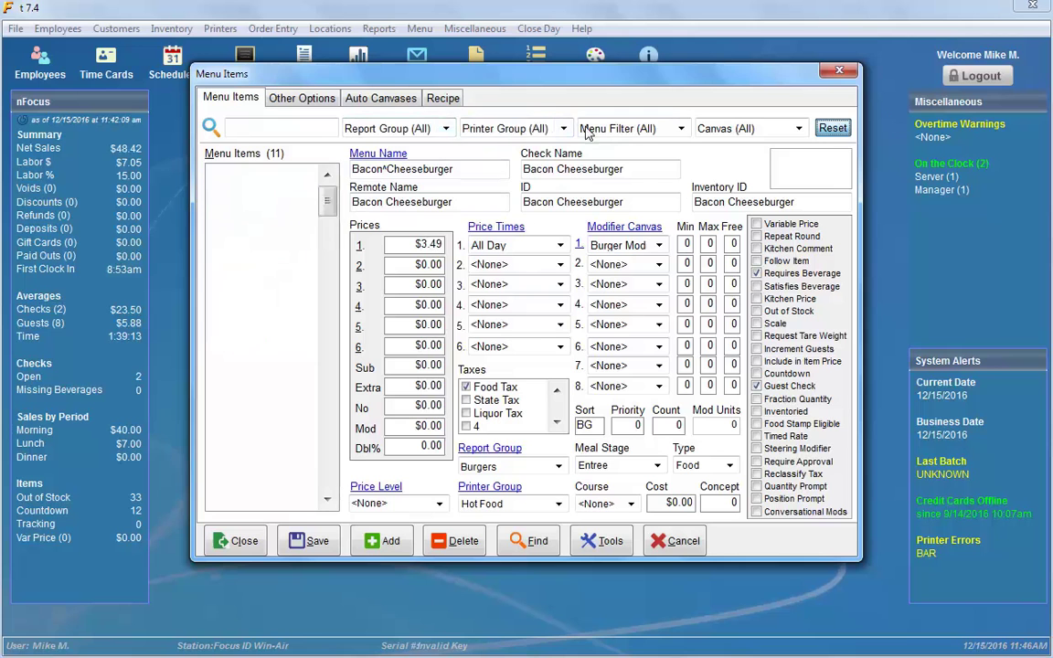
Reapply Burgers and Hot Food filters and search 'chi' to find the Chili Dog items
{"action": "left_click", "coordinate": [447, 129]}
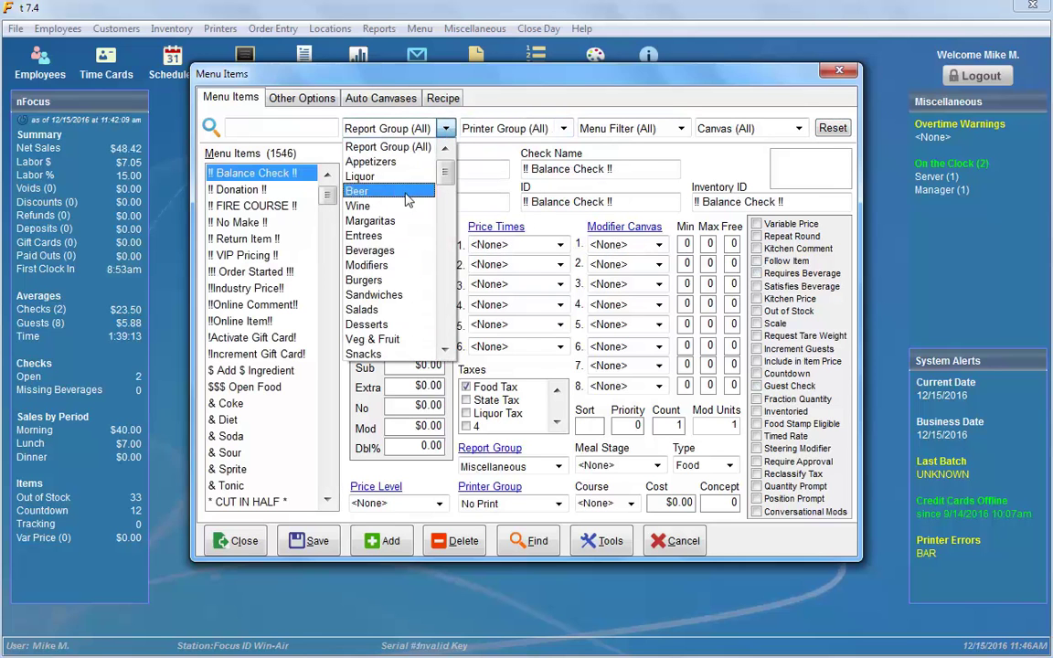
{"action": "left_click", "coordinate": [367, 279]}
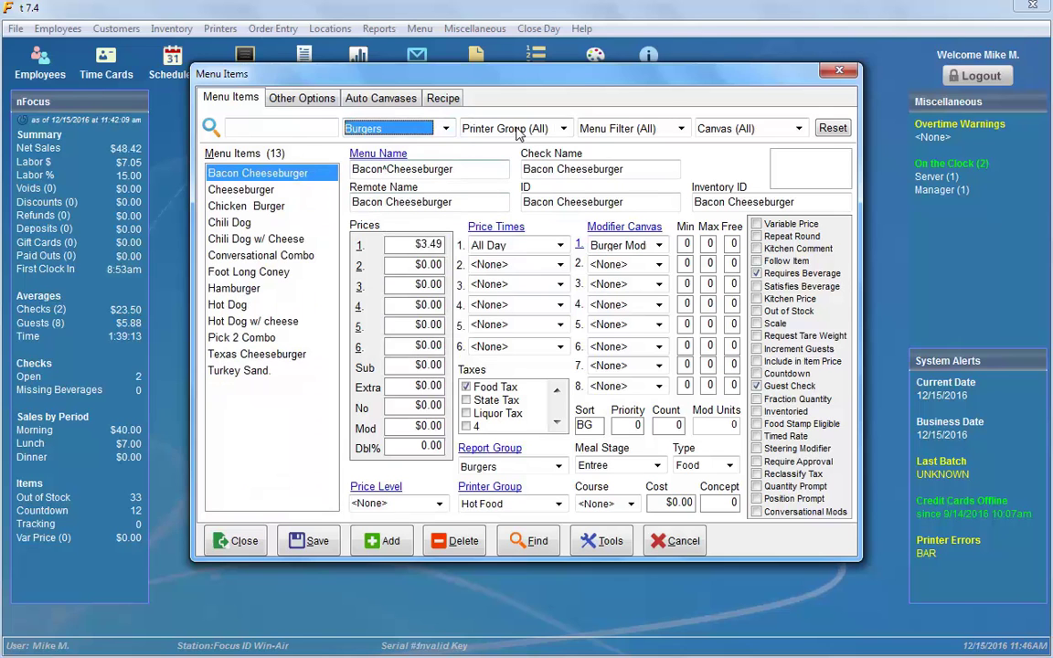
{"action": "left_click", "coordinate": [475, 128]}
{"action": "left_click", "coordinate": [494, 162]}
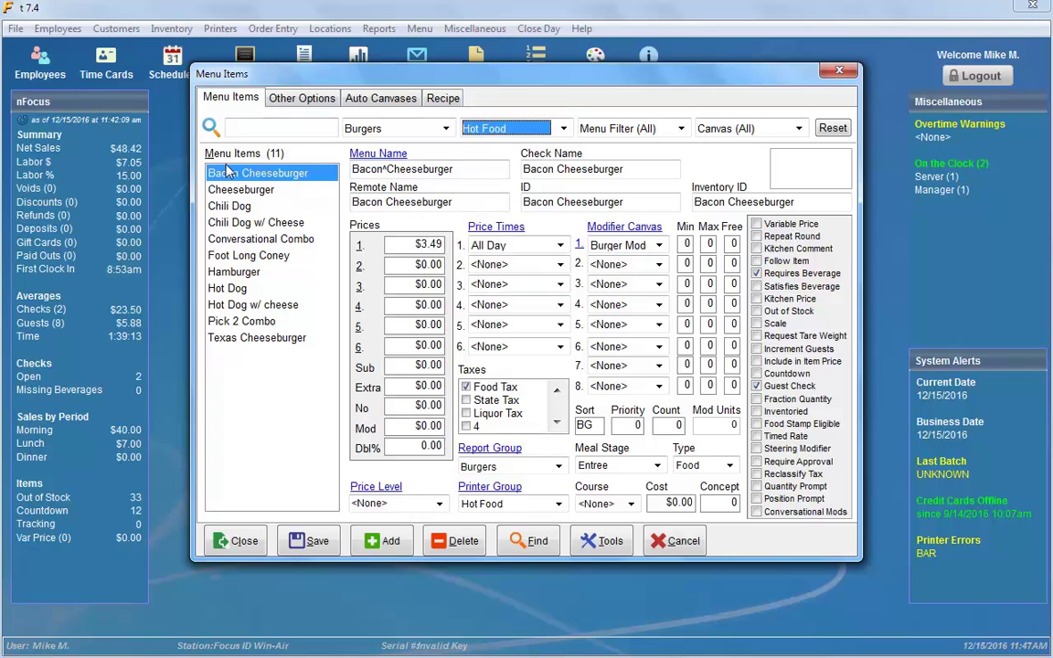
{"action": "left_click", "coordinate": [285, 129]}
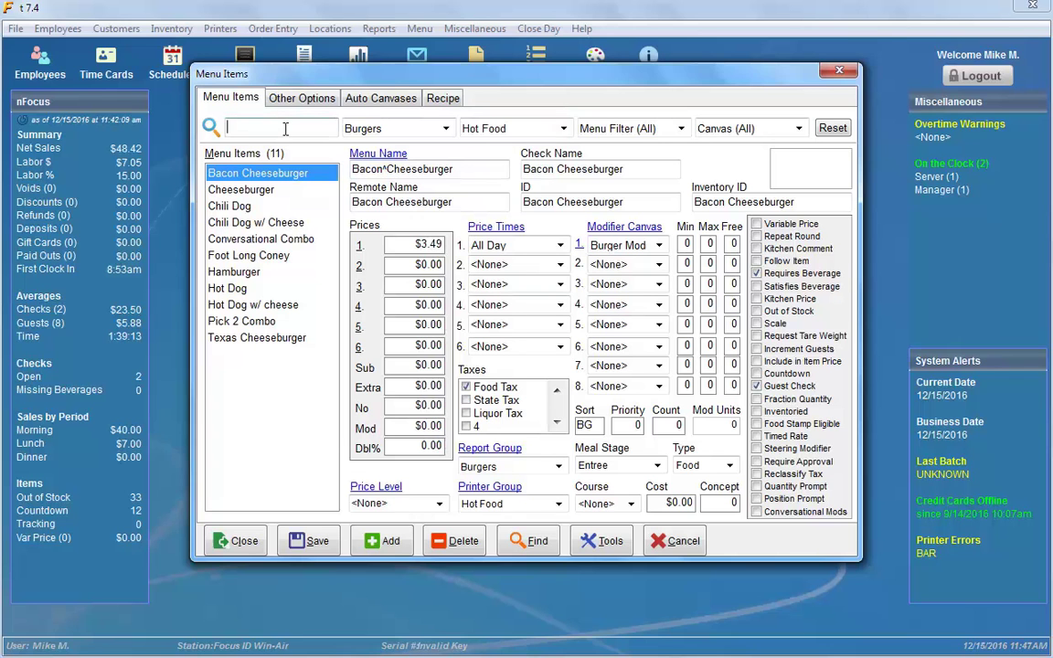
{"action": "type", "text": "chic"}
{"action": "key", "text": "BackSpace"}
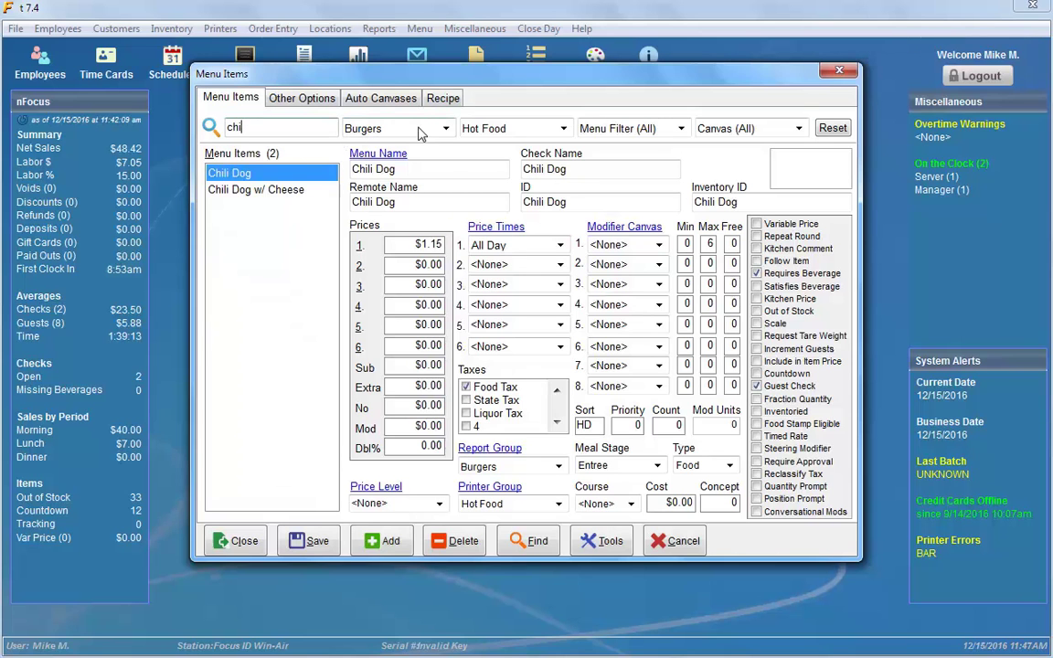
{"action": "double_click", "coordinate": [257, 127]}
Reset the items list and apply the saved Beer filter through Find
{"action": "left_click", "coordinate": [834, 128]}
{"action": "left_click", "coordinate": [644, 130]}
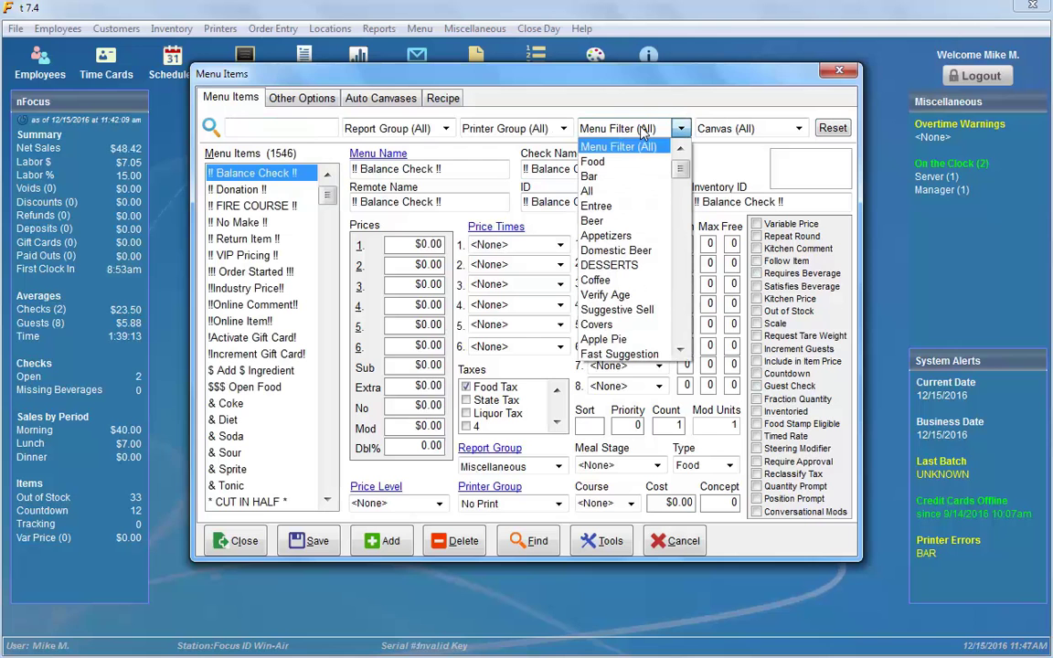
{"action": "left_click", "coordinate": [600, 93]}
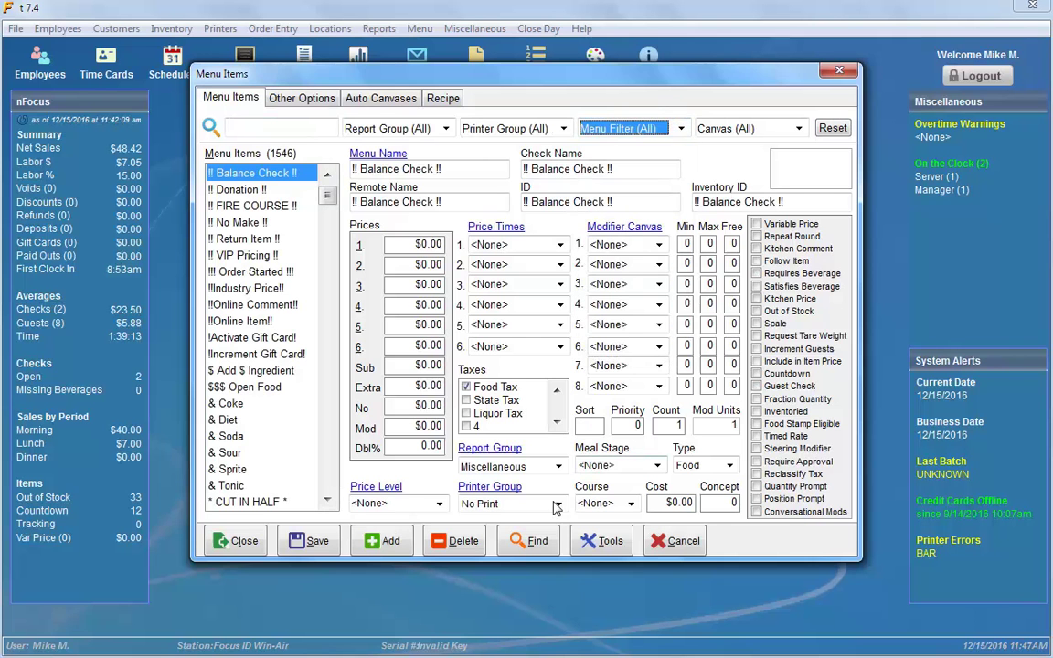
{"action": "left_click", "coordinate": [527, 541]}
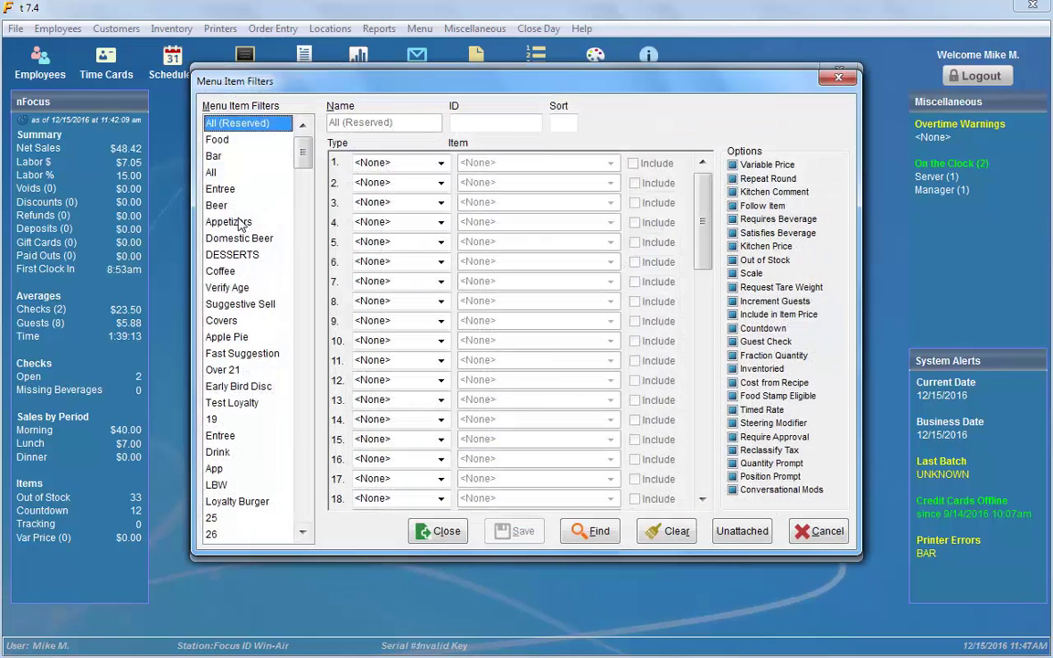
{"action": "left_click", "coordinate": [216, 203]}
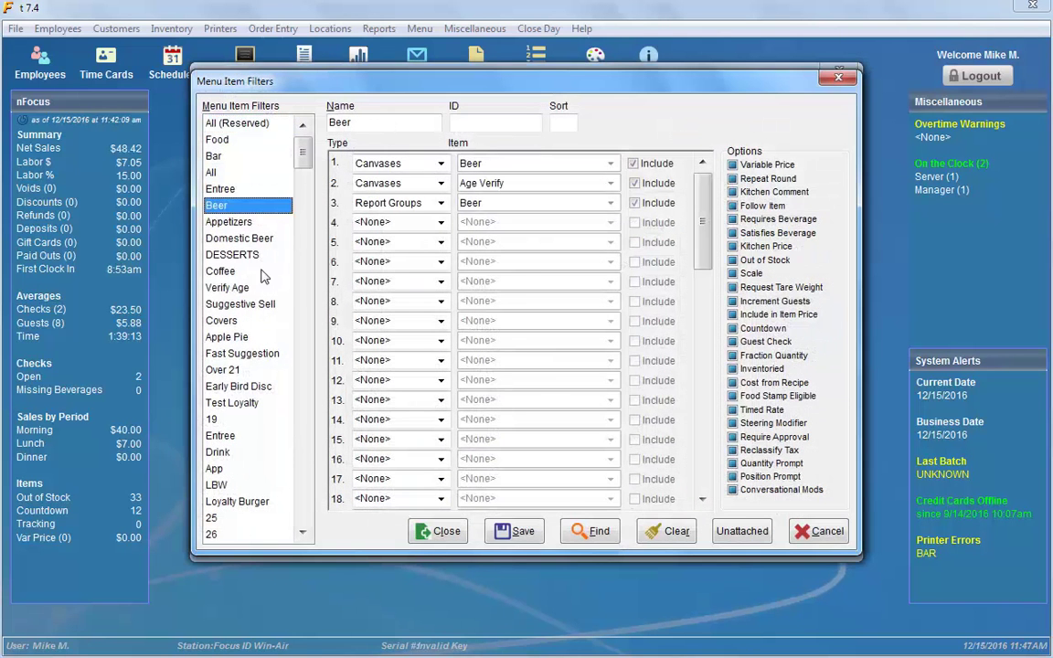
{"action": "left_click", "coordinate": [585, 530]}
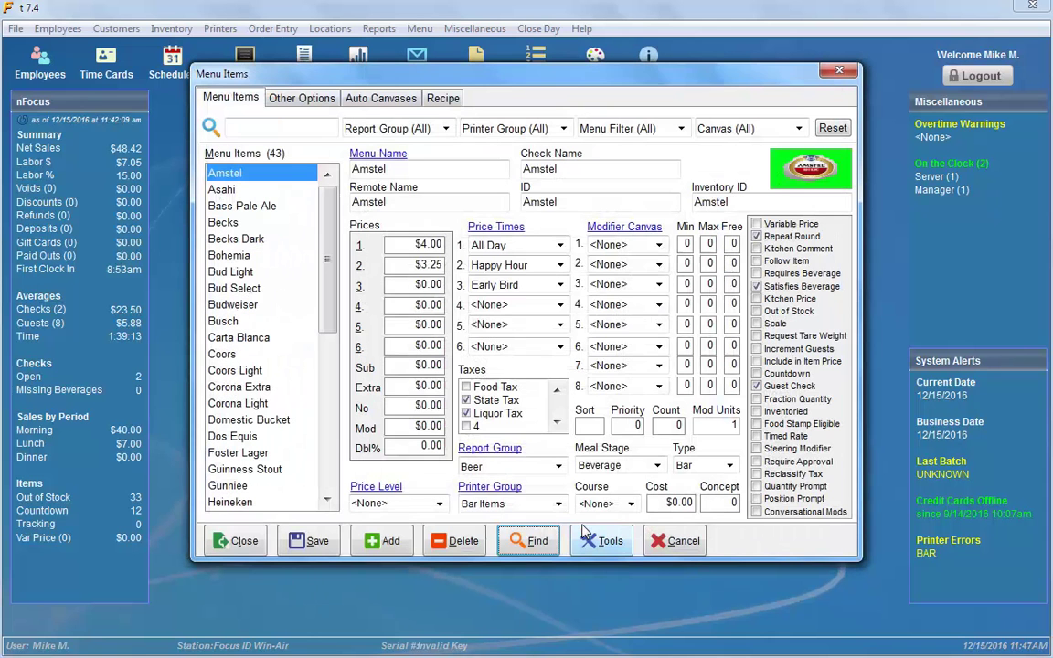
Reset, then filter the items list by the Beer menu filter
{"action": "left_click", "coordinate": [833, 128]}
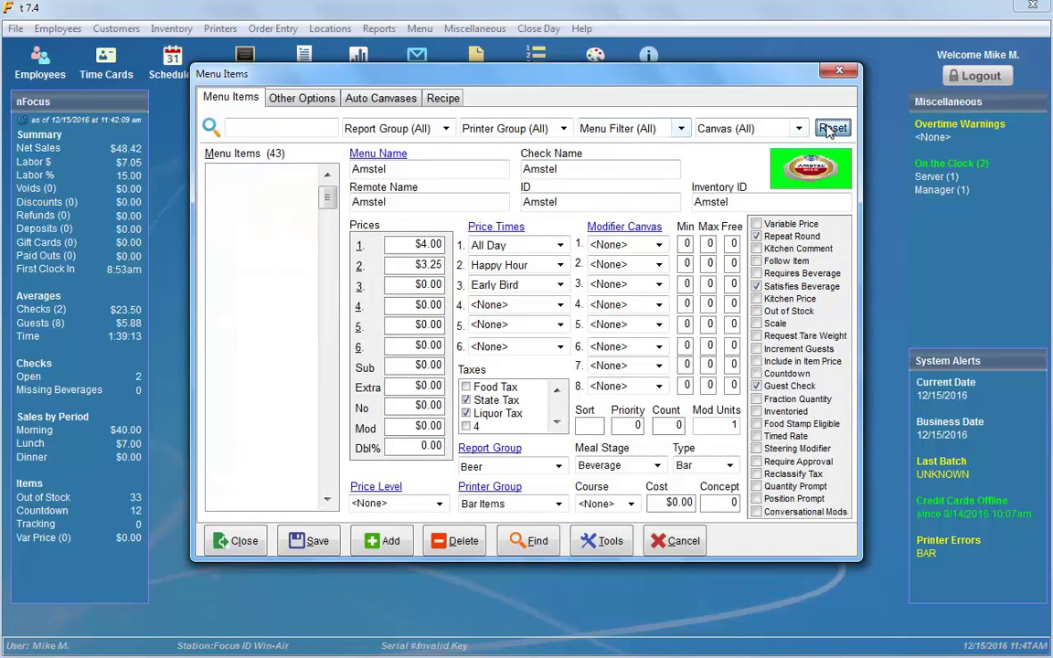
{"action": "left_click", "coordinate": [680, 130]}
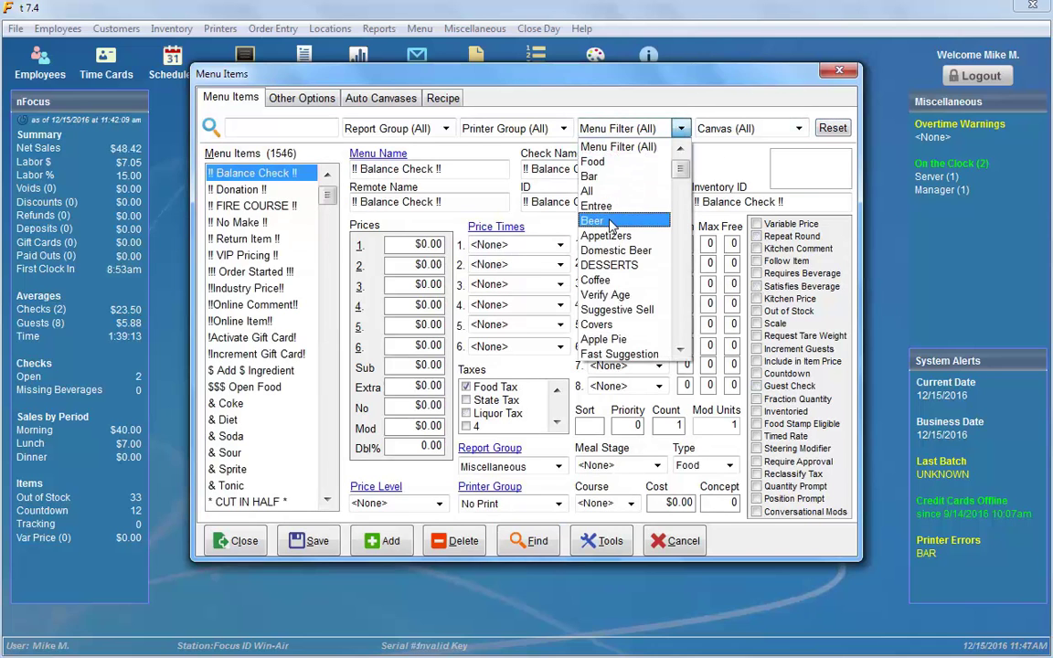
{"action": "left_click", "coordinate": [607, 220]}
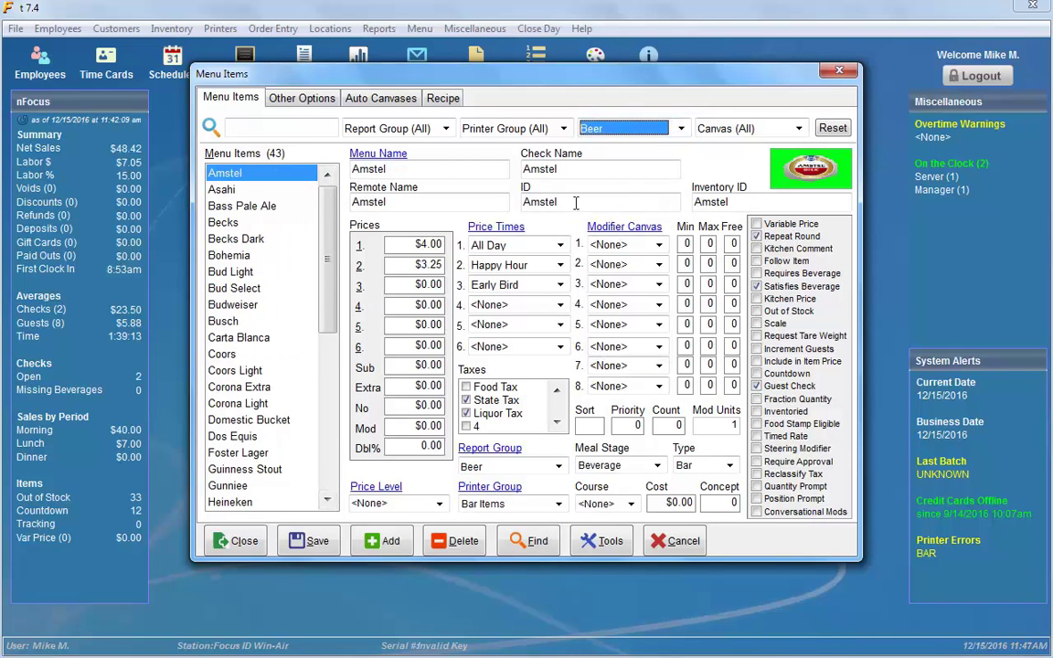
Reset, show only the Fast Food canvas items, then close Menu Items
{"action": "left_click", "coordinate": [799, 128]}
{"action": "left_click", "coordinate": [799, 128]}
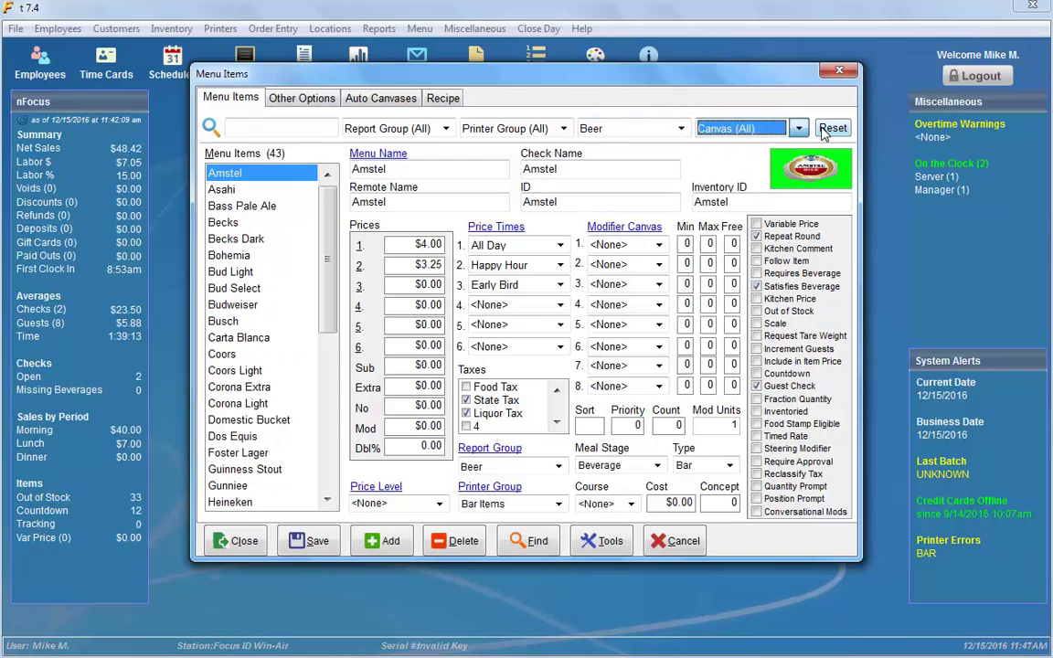
{"action": "left_click", "coordinate": [832, 129]}
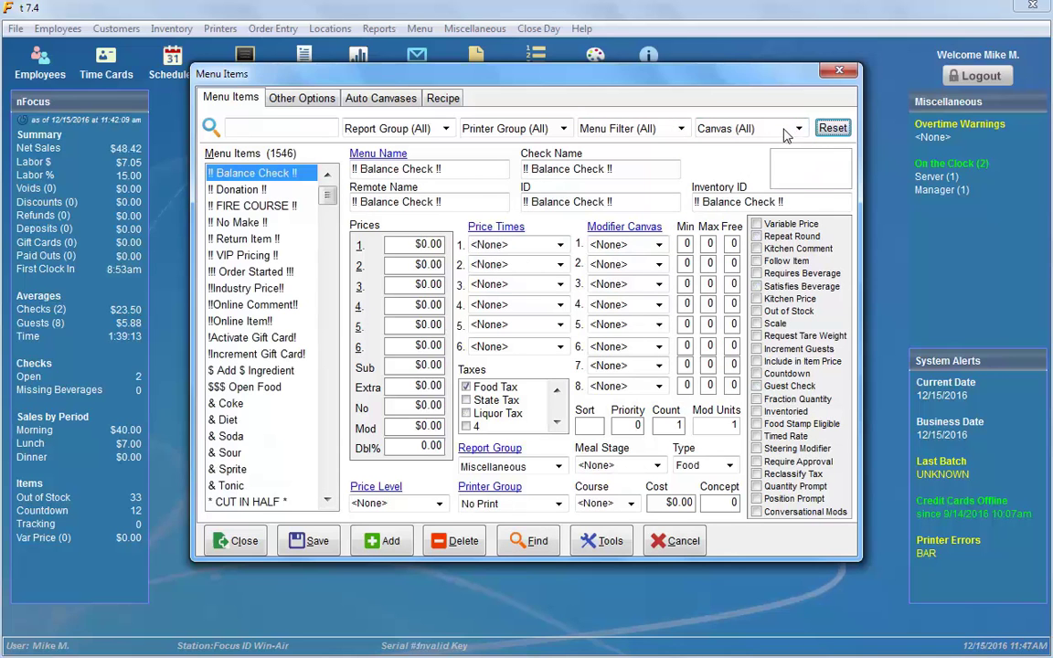
{"action": "left_click", "coordinate": [799, 128]}
{"action": "left_click", "coordinate": [787, 160]}
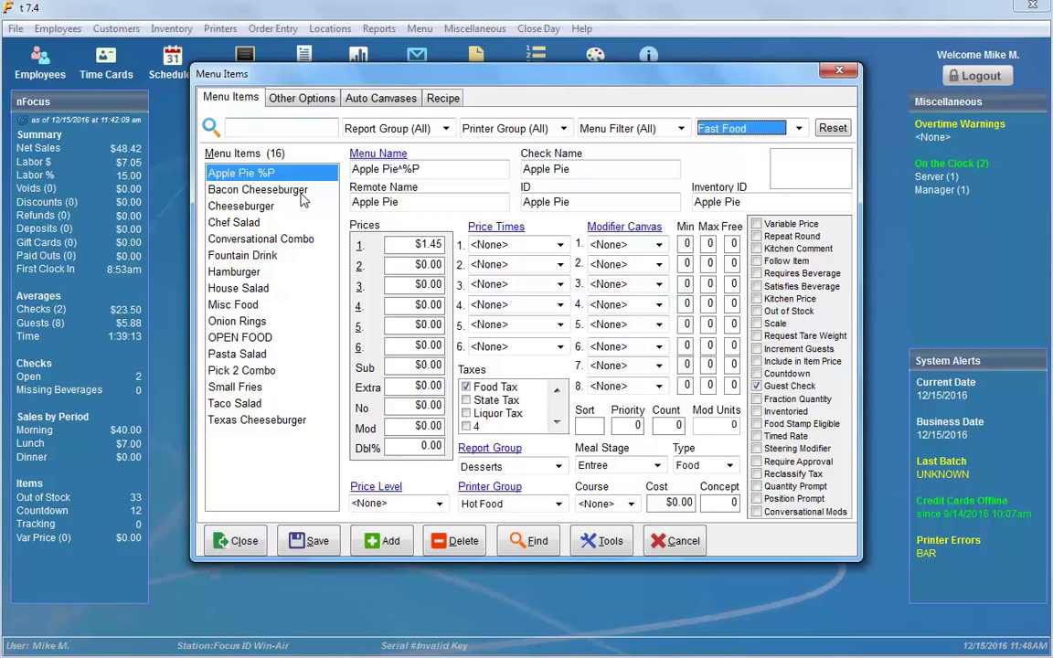
{"action": "left_click", "coordinate": [254, 543]}
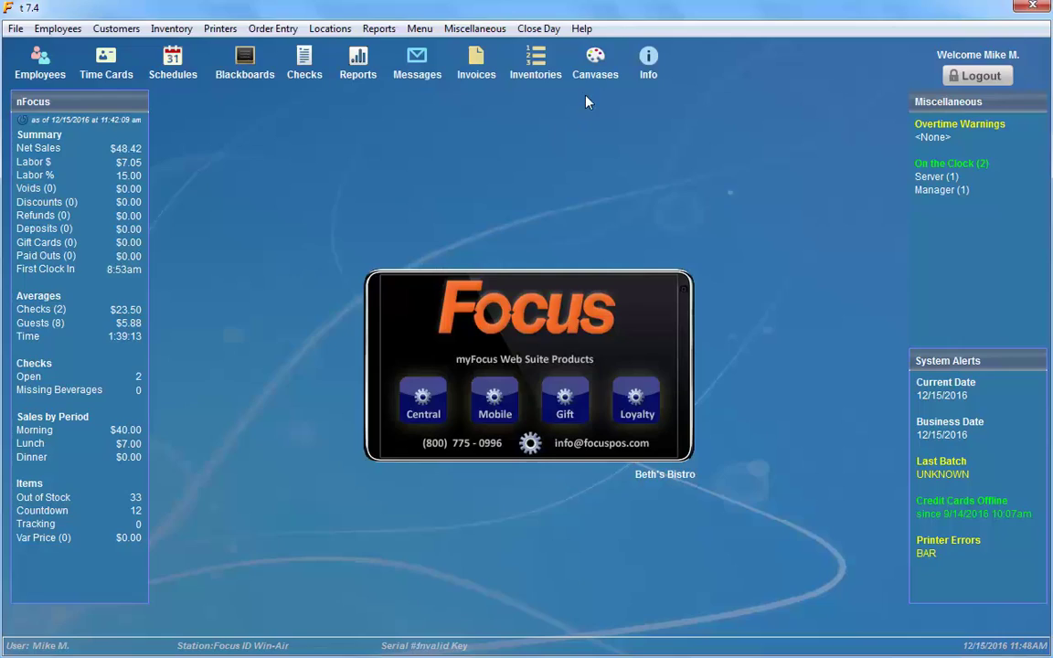
Load the blank canvas 10 and rename it Gourmet Burgers
{"action": "left_click", "coordinate": [600, 74]}
{"action": "left_click", "coordinate": [181, 128]}
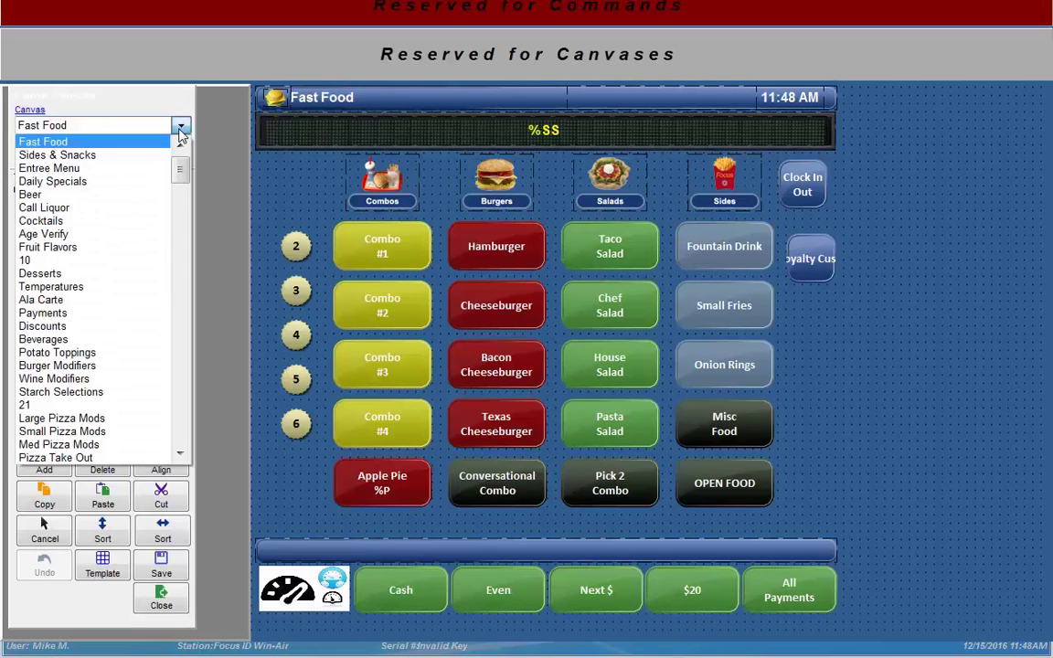
{"action": "left_click", "coordinate": [46, 260]}
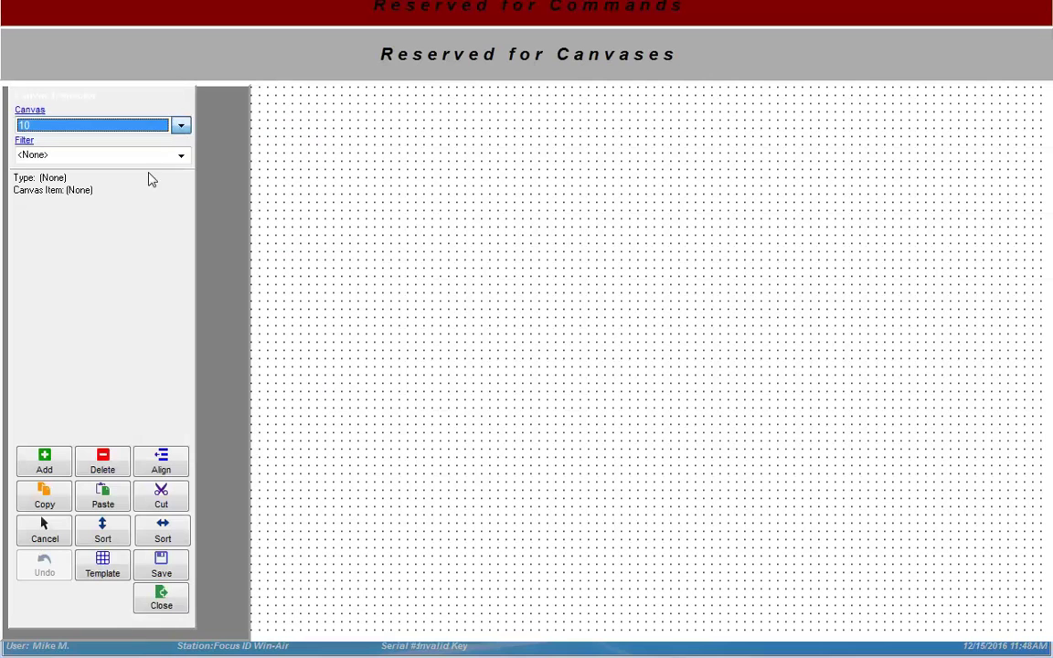
{"action": "left_click", "coordinate": [31, 109]}
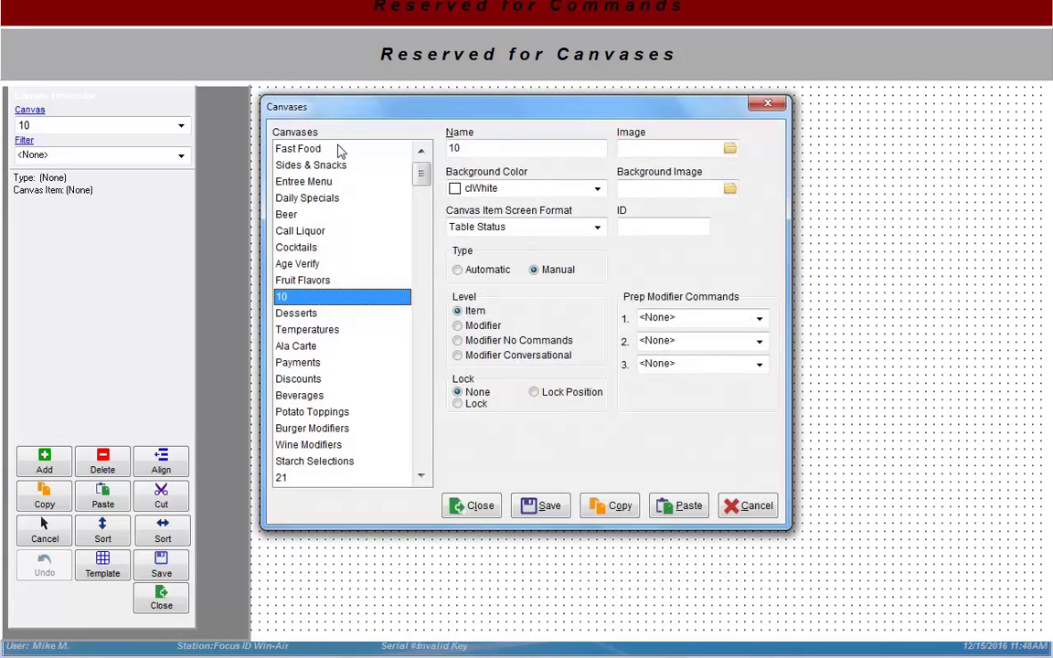
{"action": "key", "text": "Tab"}
{"action": "type", "text": "G"}
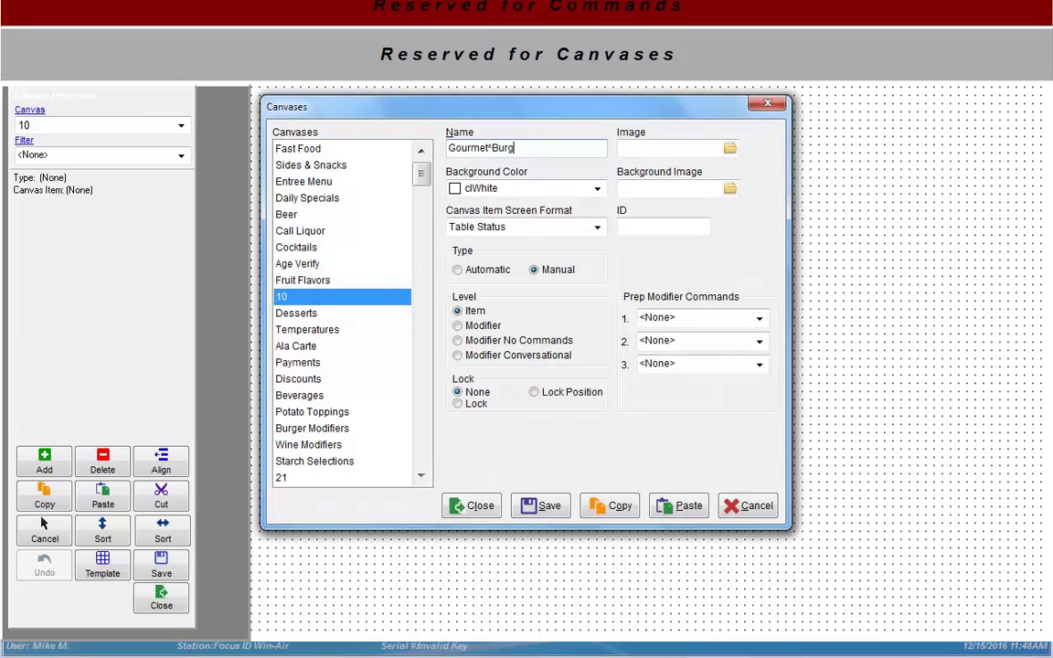
{"action": "key", "text": "BackSpace"}
Set the canvas background image to focusb.jpg and save it
{"action": "left_click", "coordinate": [730, 188]}
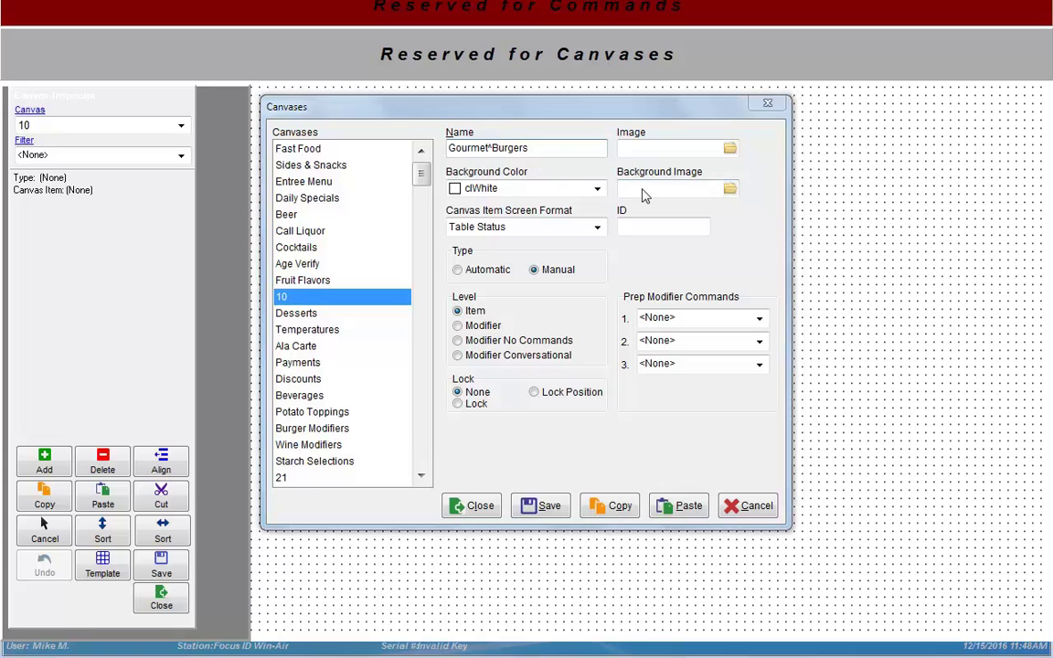
{"action": "type", "text": "f"}
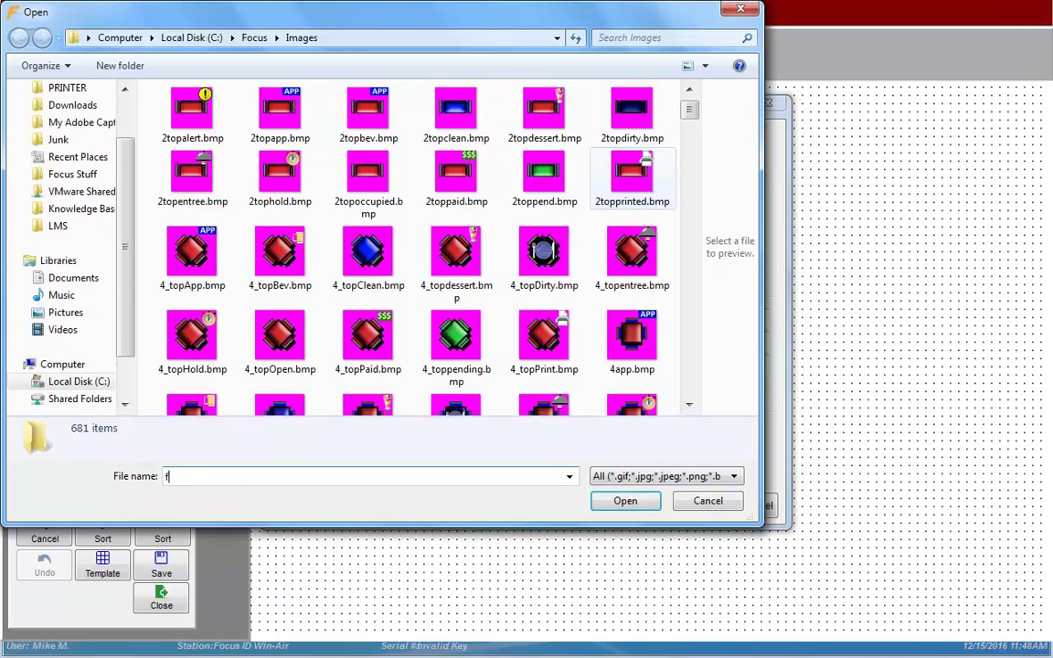
{"action": "type", "text": "ocus"}
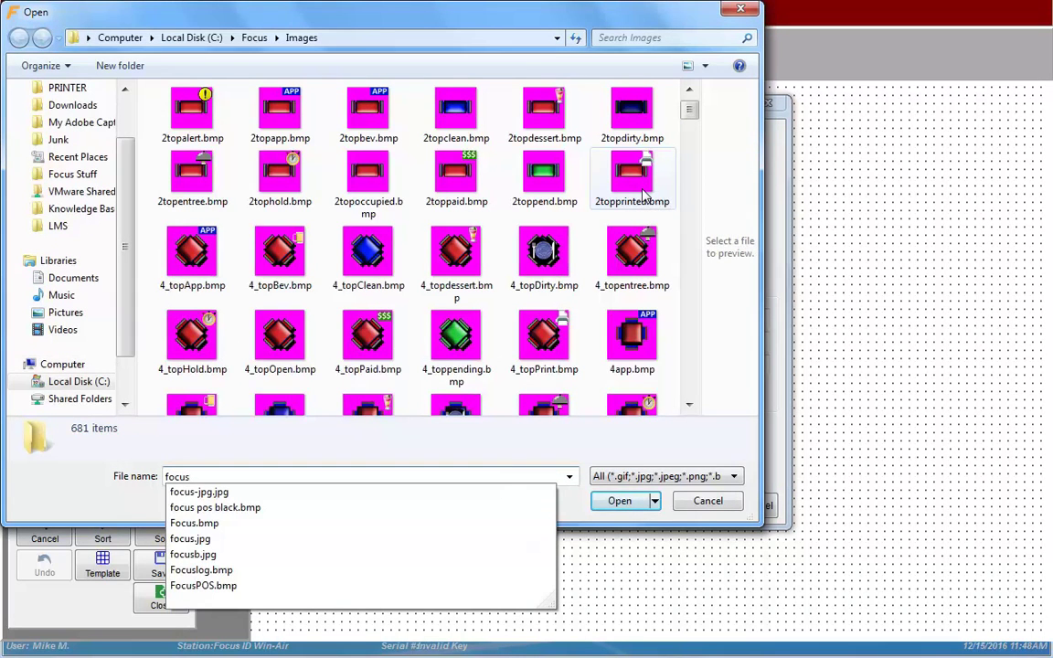
{"action": "left_click", "coordinate": [203, 555]}
{"action": "left_click", "coordinate": [617, 501]}
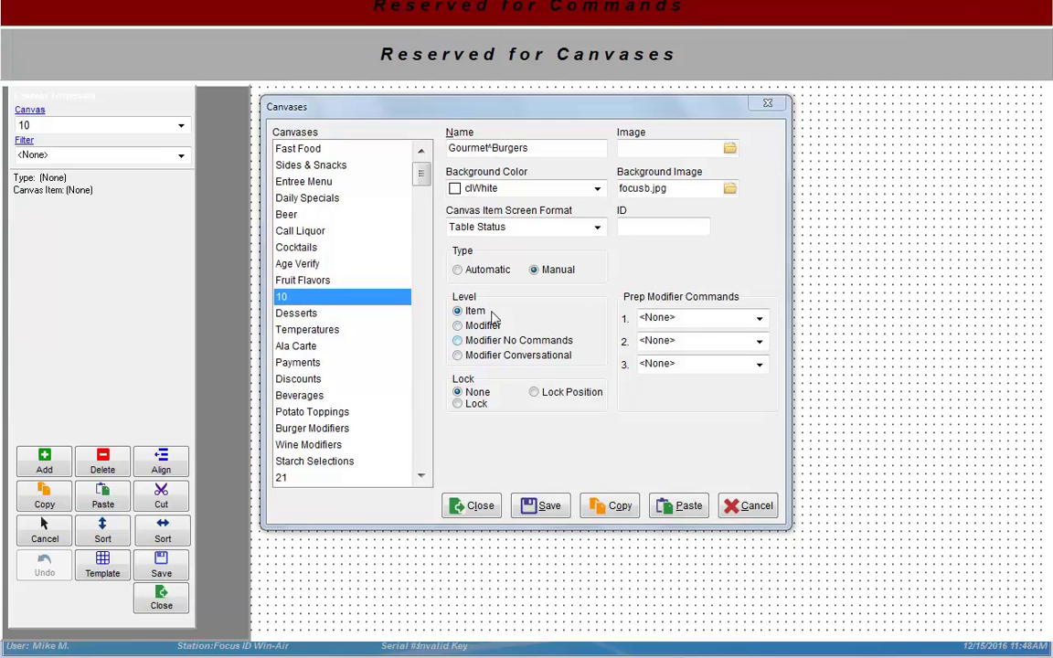
{"action": "left_click", "coordinate": [539, 506]}
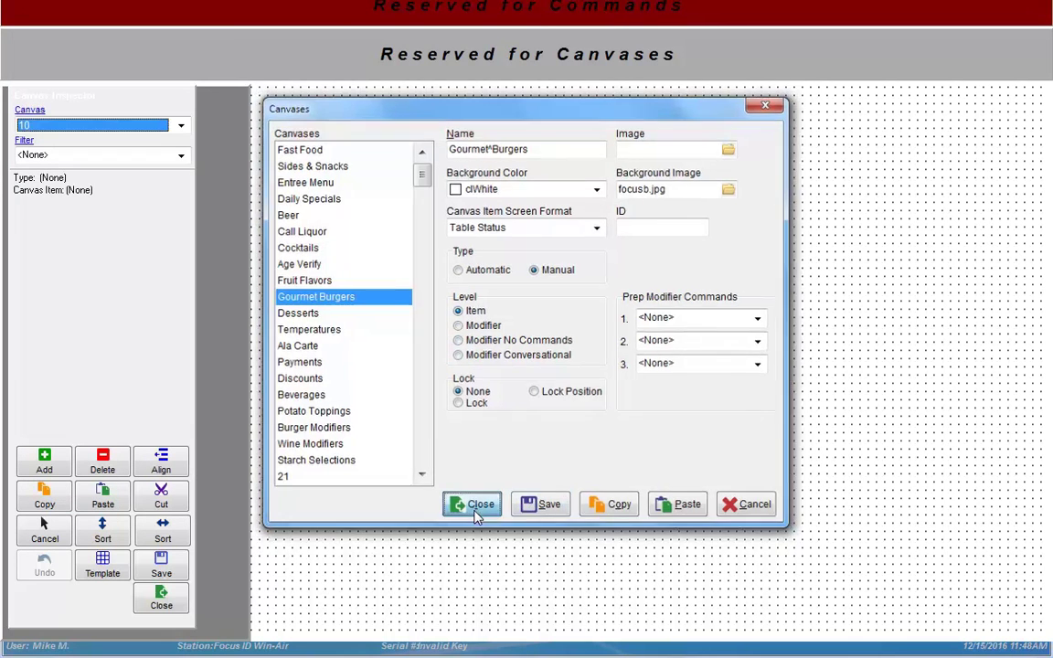
Add a new menu item button to the Gourmet Burgers canvas and assign B.L.T
{"action": "left_click", "coordinate": [475, 505]}
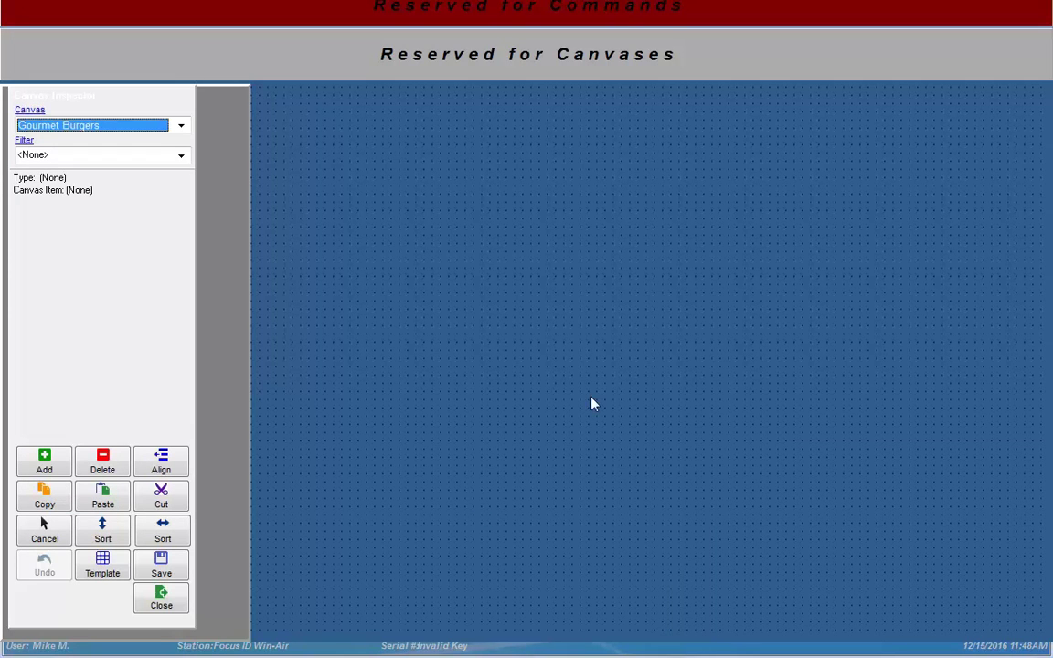
{"action": "right_click", "coordinate": [375, 199]}
{"action": "mouse_move", "coordinate": [412, 205]}
{"action": "left_click", "coordinate": [519, 207]}
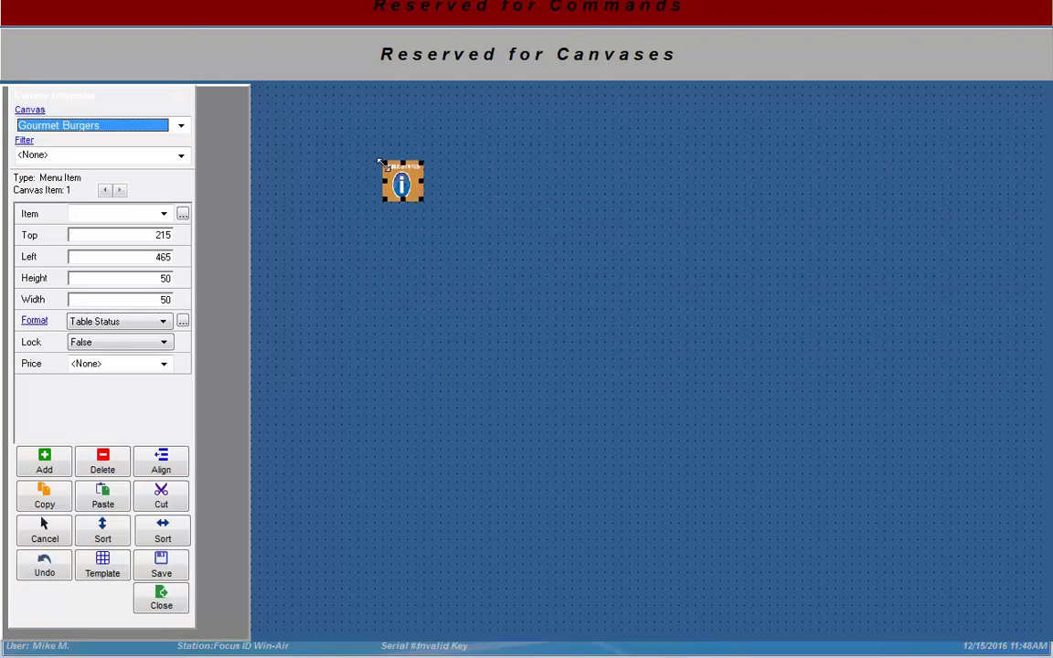
{"action": "left_click", "coordinate": [165, 214]}
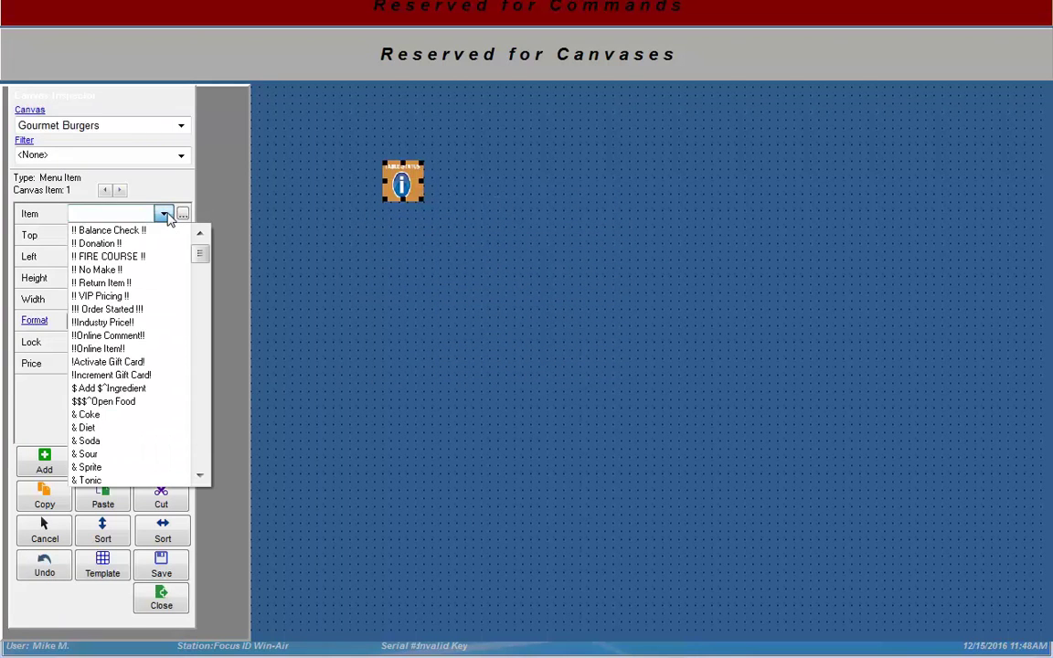
{"action": "left_click", "coordinate": [165, 214]}
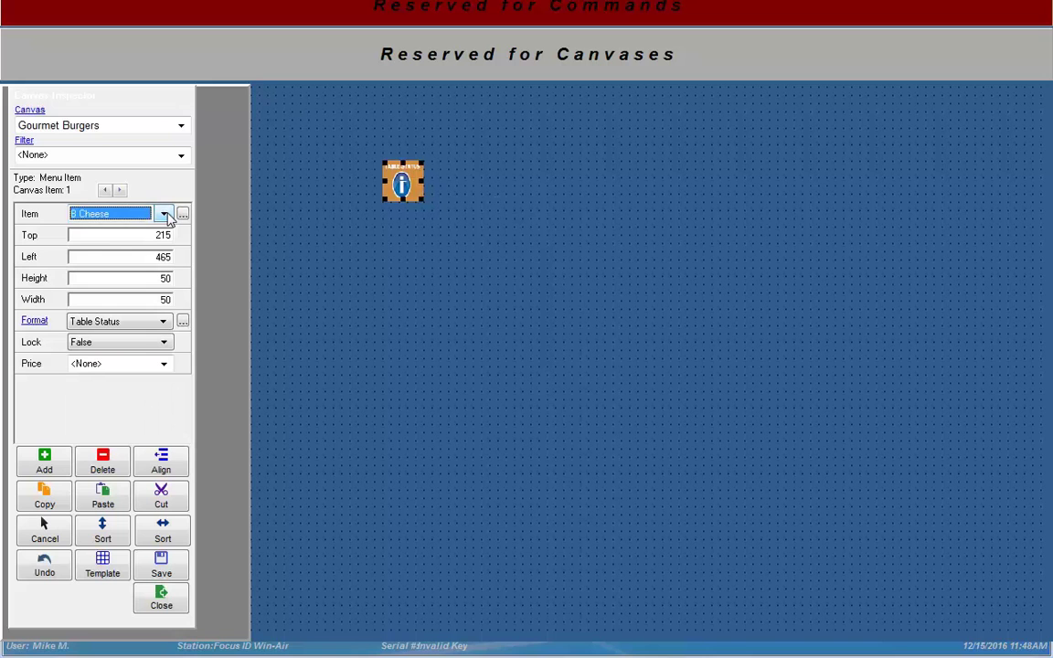
{"action": "left_click", "coordinate": [164, 214]}
{"action": "left_click", "coordinate": [122, 257]}
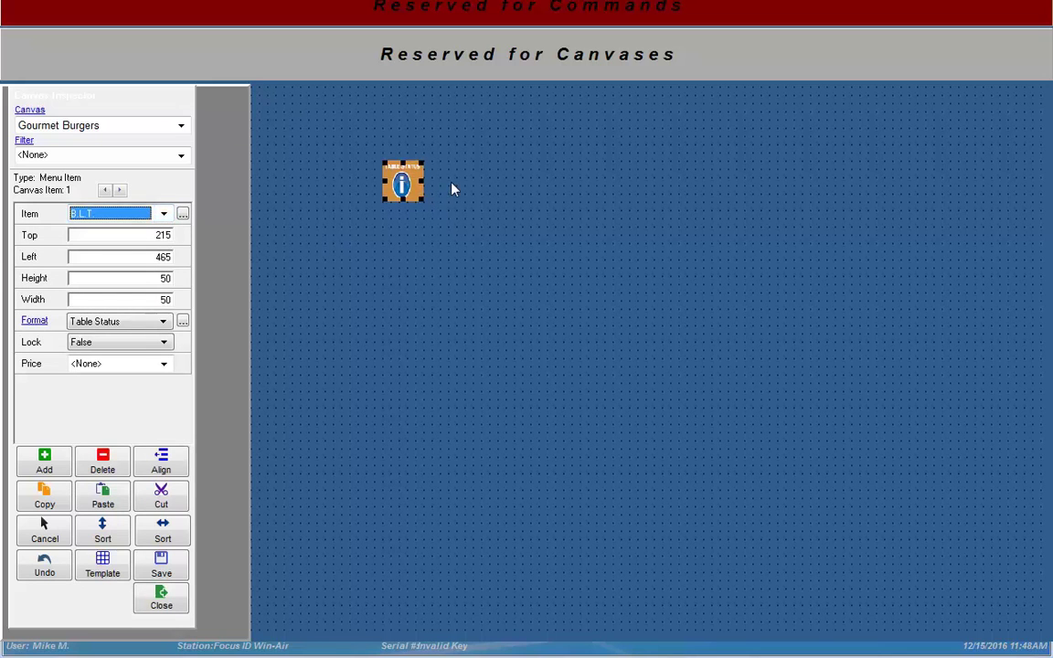
Give the B.L.T. button the 120x60 Black format, widen and reposition it, then close the editor
{"action": "left_click", "coordinate": [135, 323]}
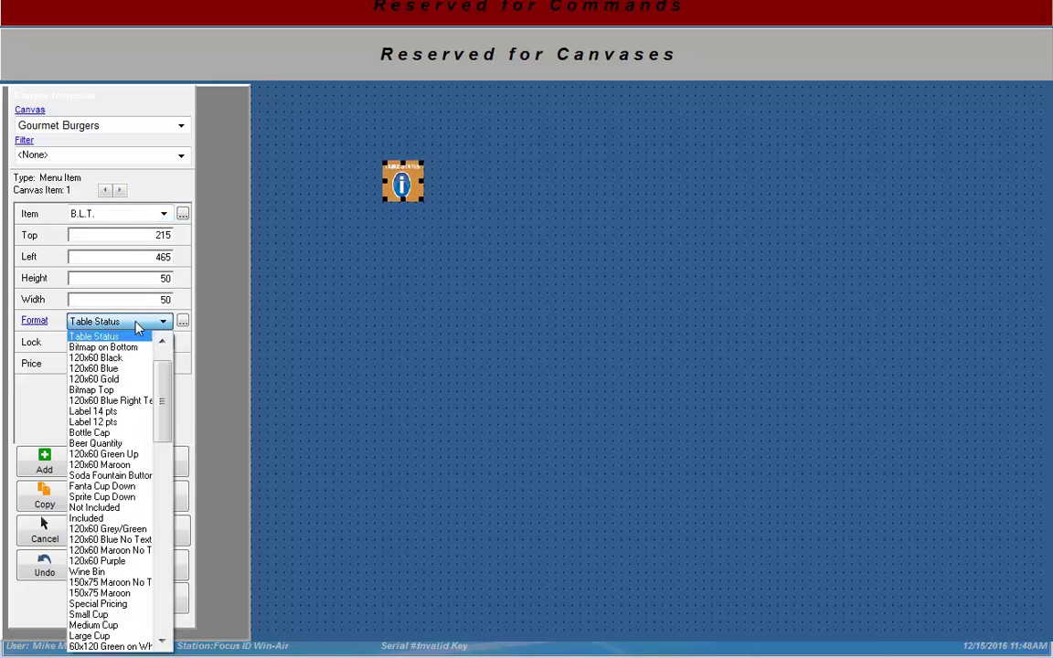
{"action": "left_click", "coordinate": [108, 359]}
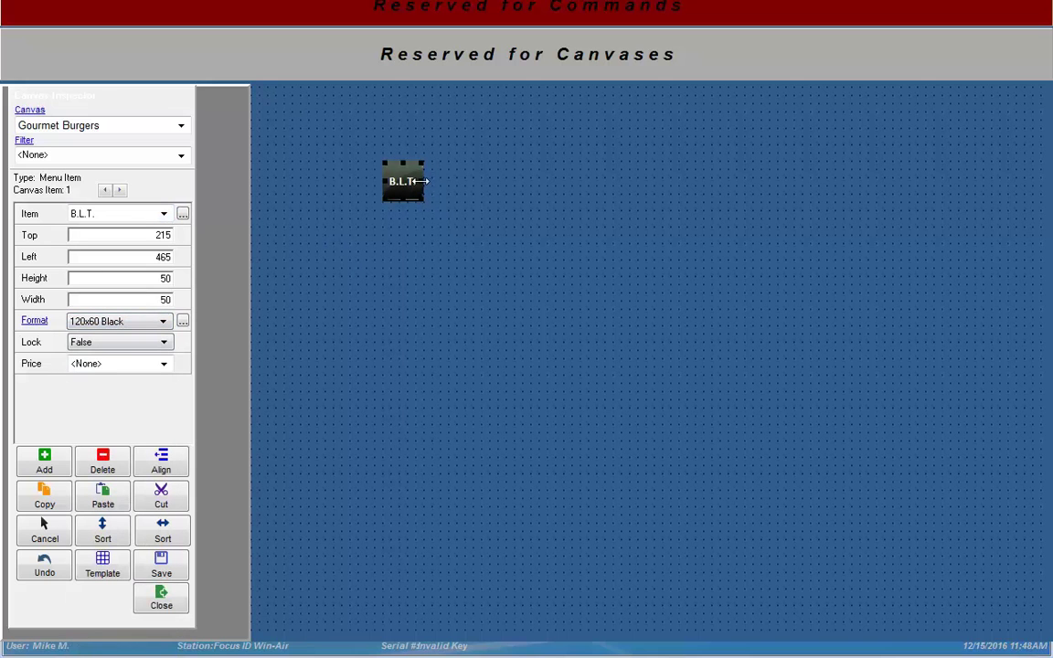
{"action": "left_click_drag", "start_coordinate": [533, 177], "coordinate": [429, 152]}
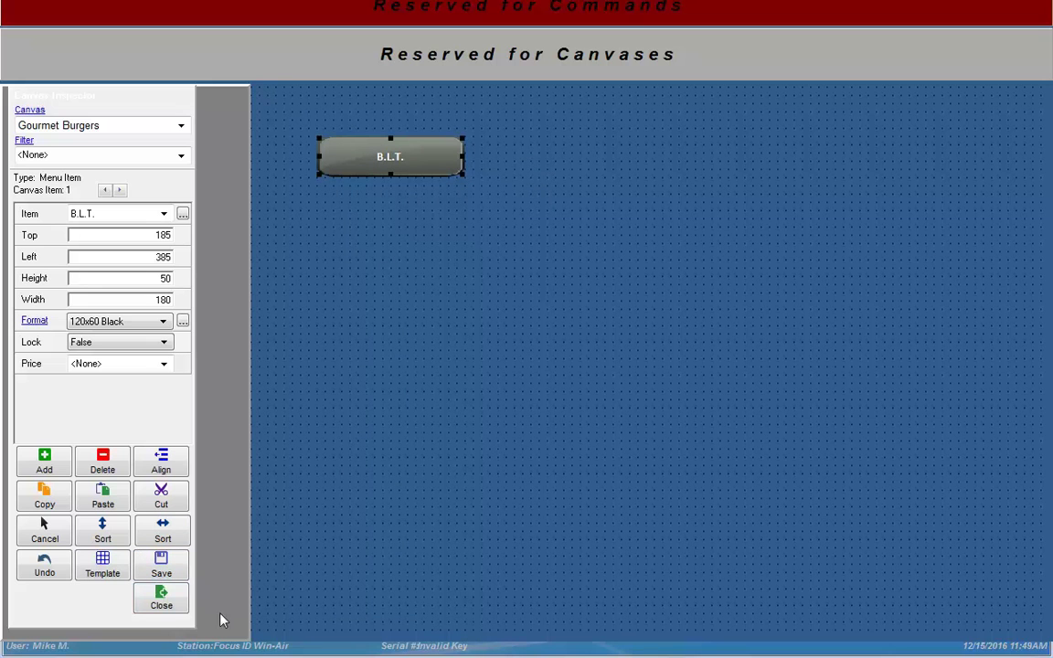
{"action": "left_click", "coordinate": [170, 604]}
Log out to order entry and browse the Beverages, Apps, Salads and Entree Menu pages
{"action": "left_click", "coordinate": [978, 75]}
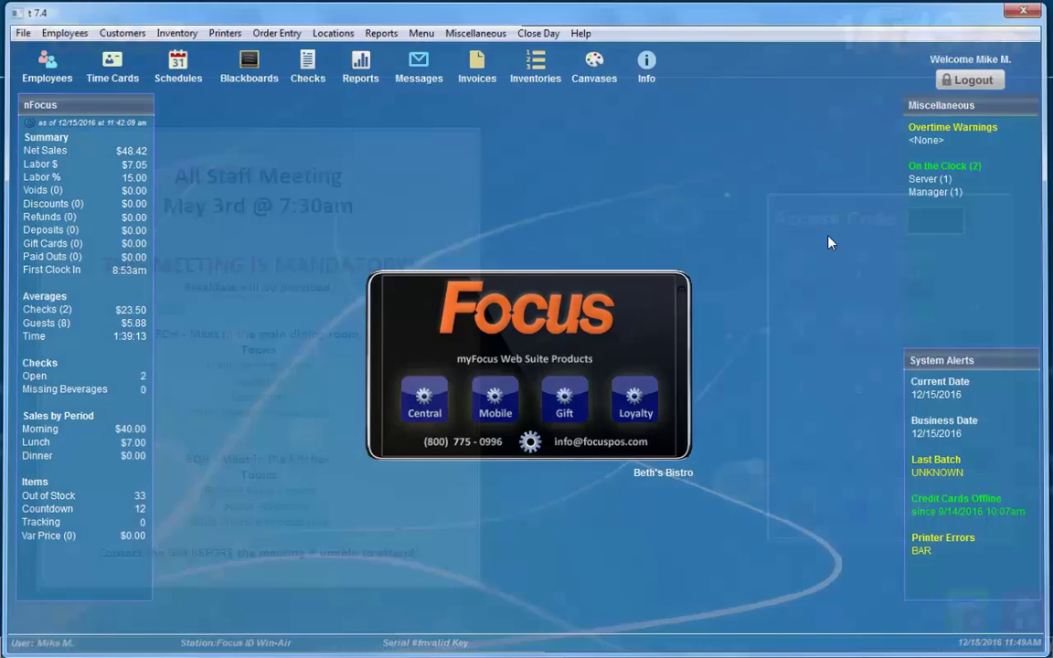
{"action": "left_click", "coordinate": [971, 290]}
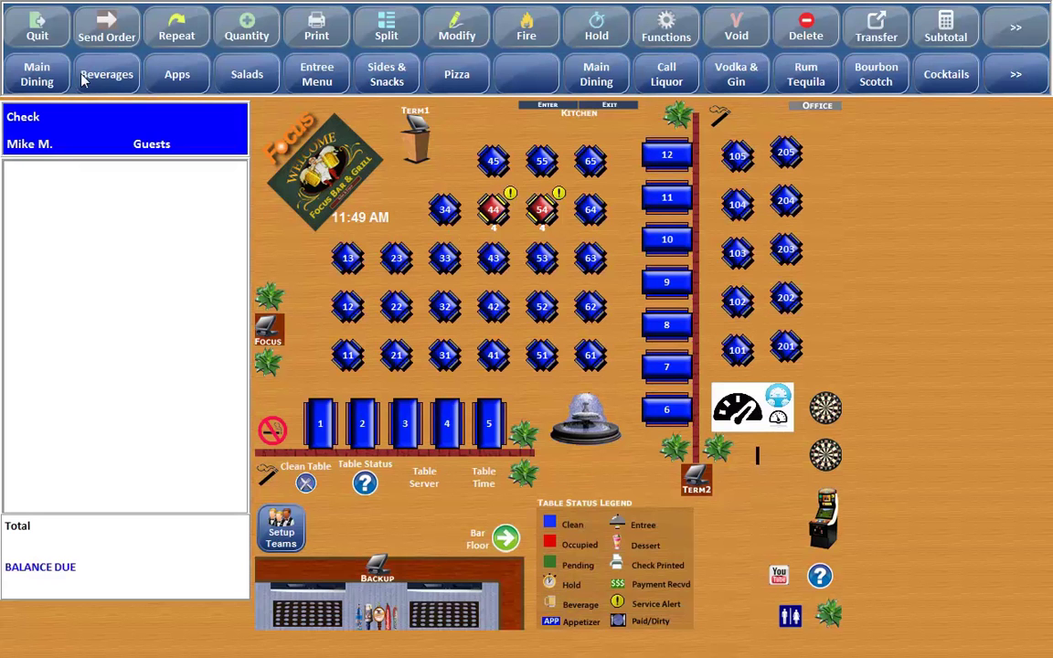
{"action": "left_click", "coordinate": [110, 75]}
{"action": "left_click", "coordinate": [176, 75]}
{"action": "left_click", "coordinate": [247, 74]}
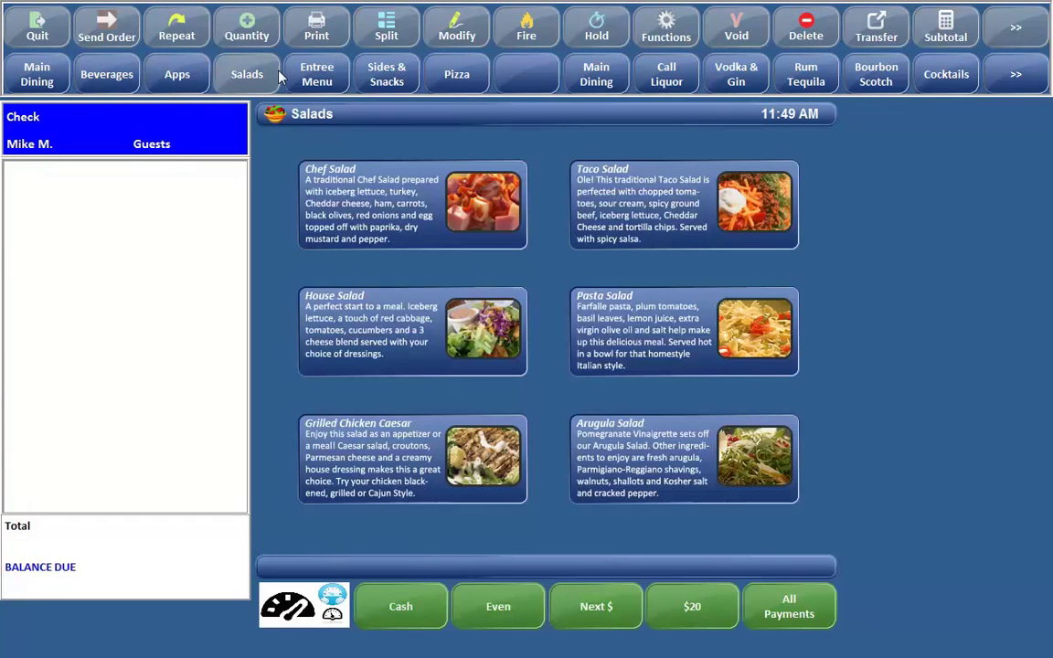
{"action": "left_click", "coordinate": [311, 75]}
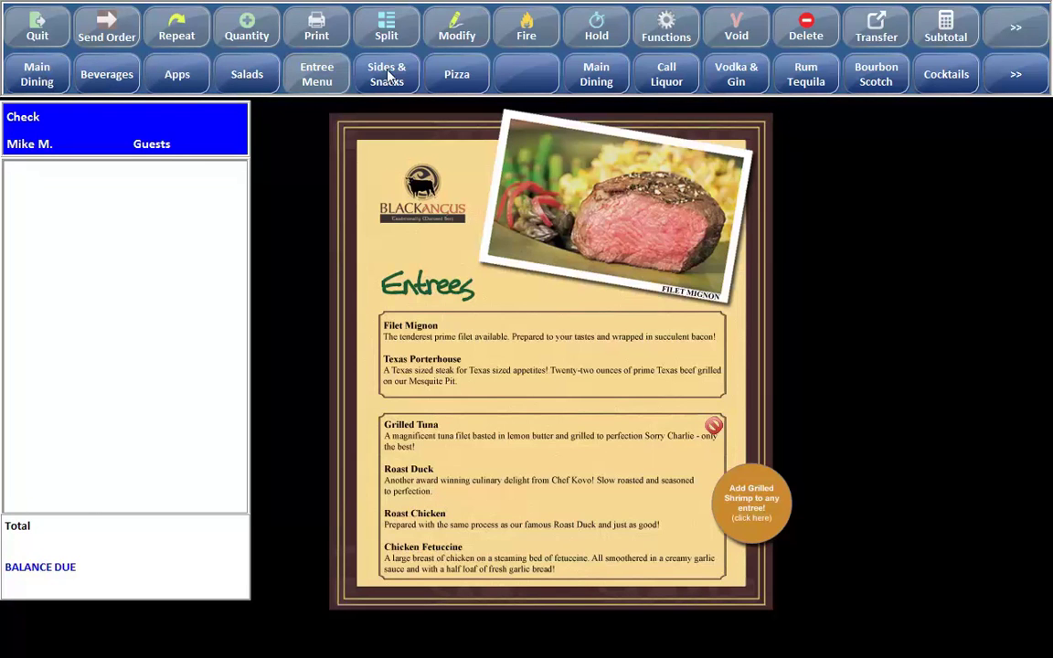
Reopen the back office with the manager access code and show Restaurant's Menus tab in Locations
{"action": "left_click", "coordinate": [33, 35]}
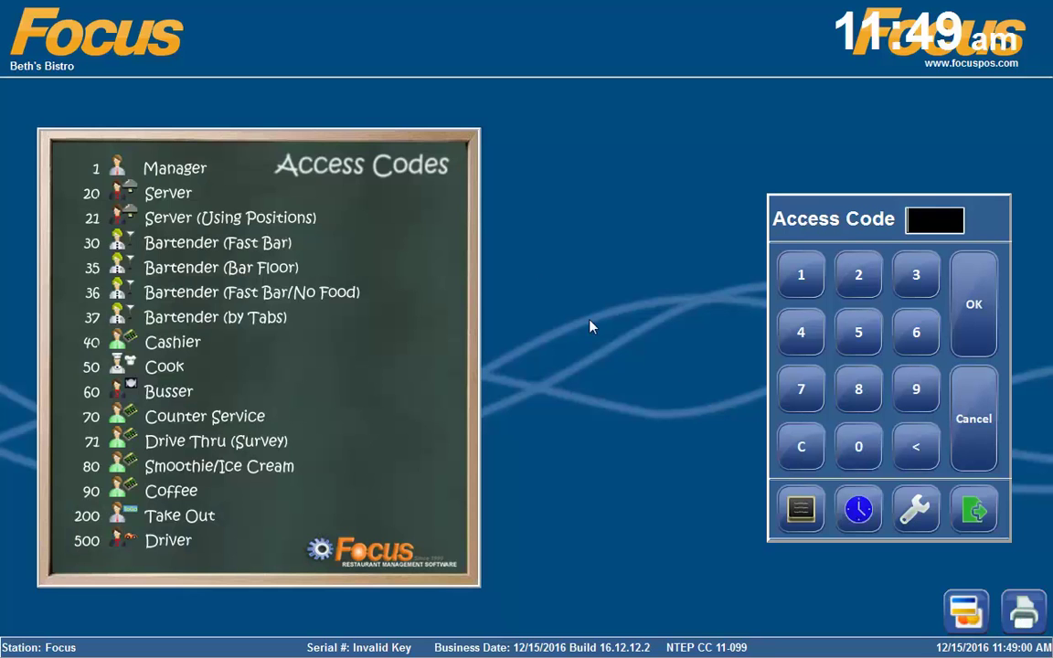
{"action": "left_click", "coordinate": [923, 516]}
{"action": "left_click", "coordinate": [406, 361]}
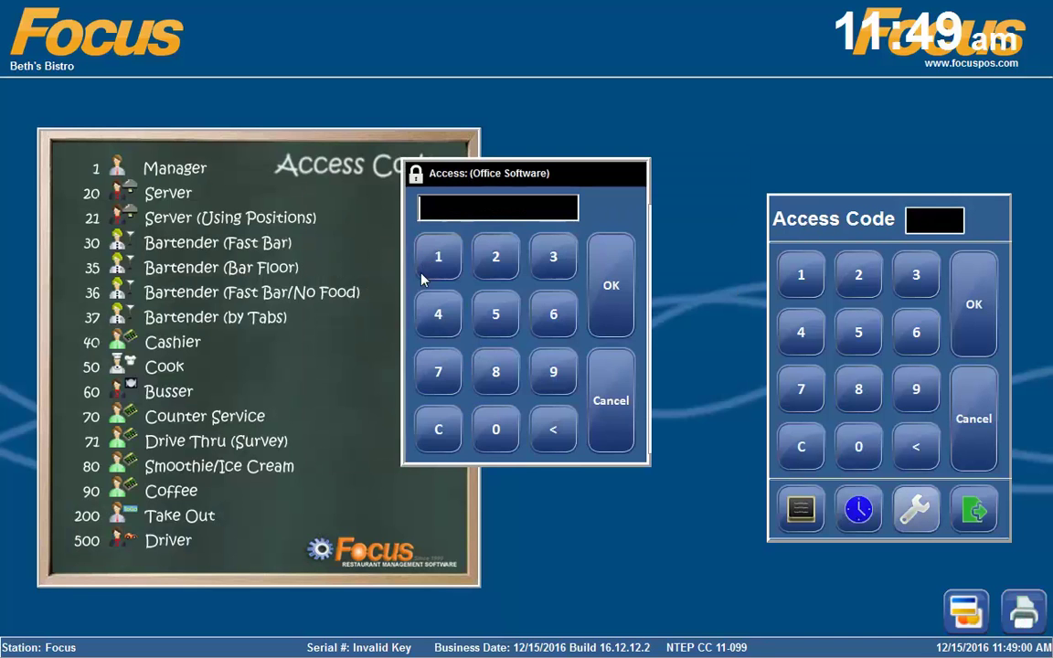
{"action": "left_click", "coordinate": [453, 263]}
{"action": "left_click", "coordinate": [614, 289]}
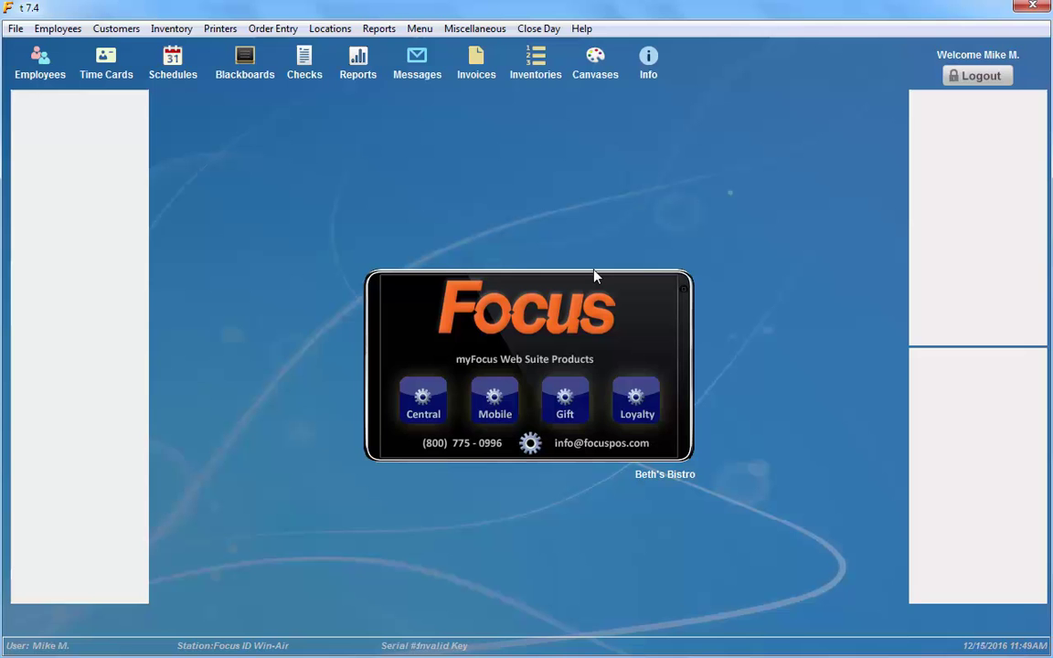
{"action": "left_click", "coordinate": [330, 28]}
{"action": "left_click", "coordinate": [299, 46]}
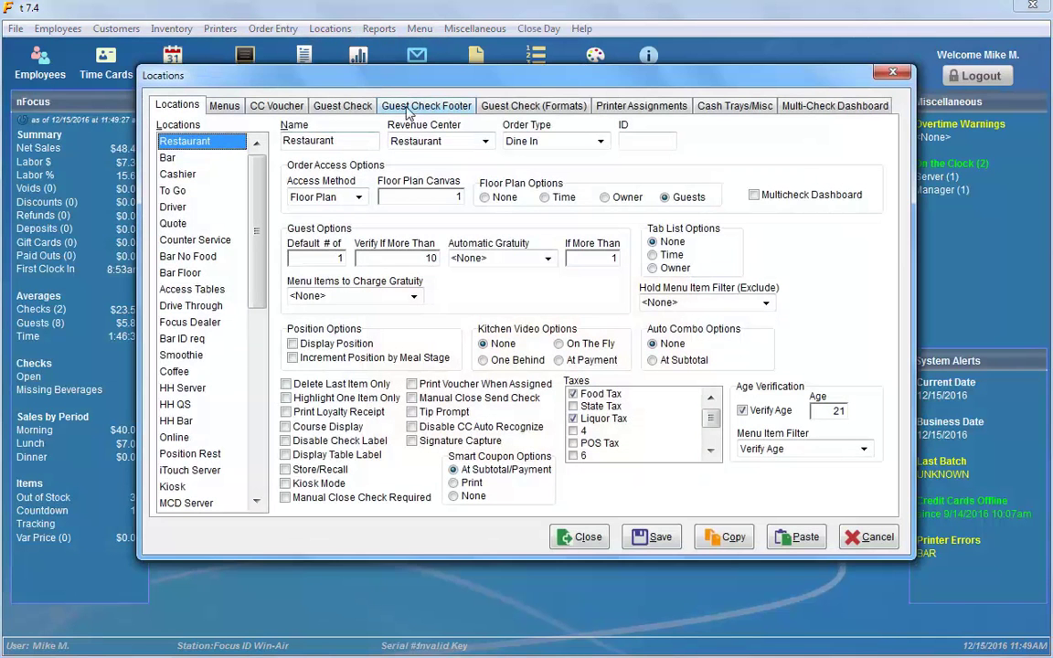
{"action": "left_click", "coordinate": [224, 105]}
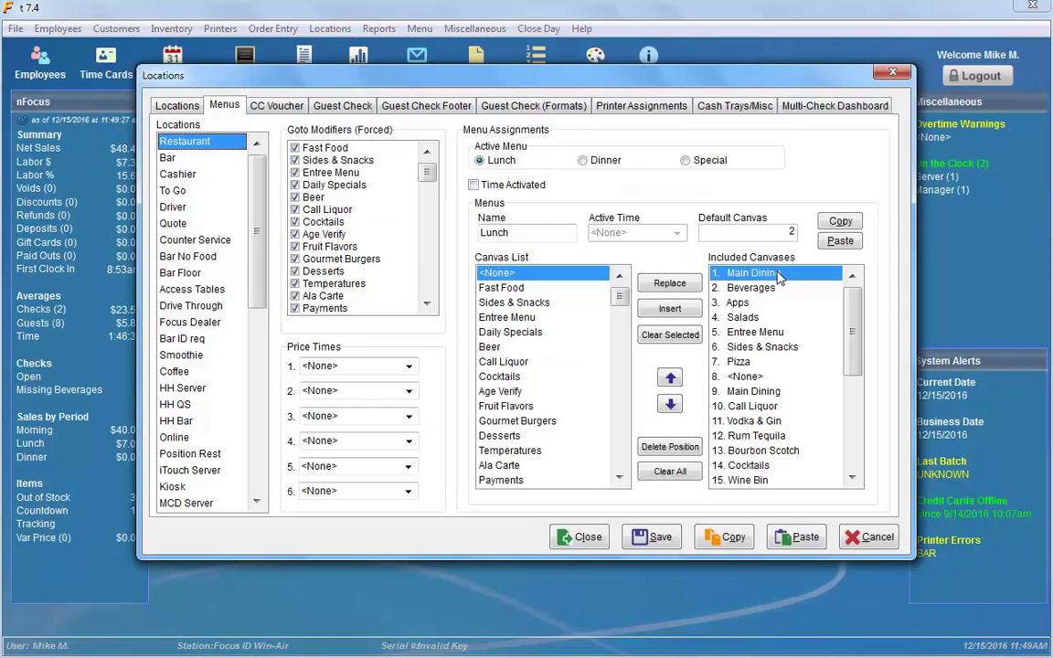
Try price times All Day, Happy Hour, Early Bird and Wed across slots 1–5
{"action": "left_click", "coordinate": [408, 367]}
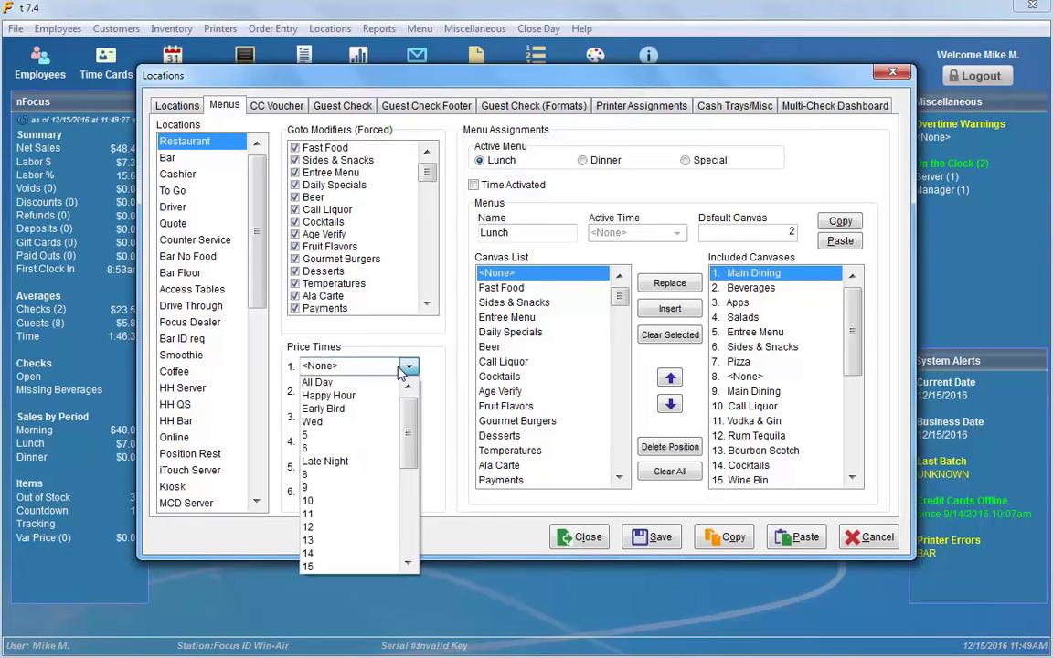
{"action": "left_click", "coordinate": [400, 372]}
{"action": "left_click", "coordinate": [402, 367]}
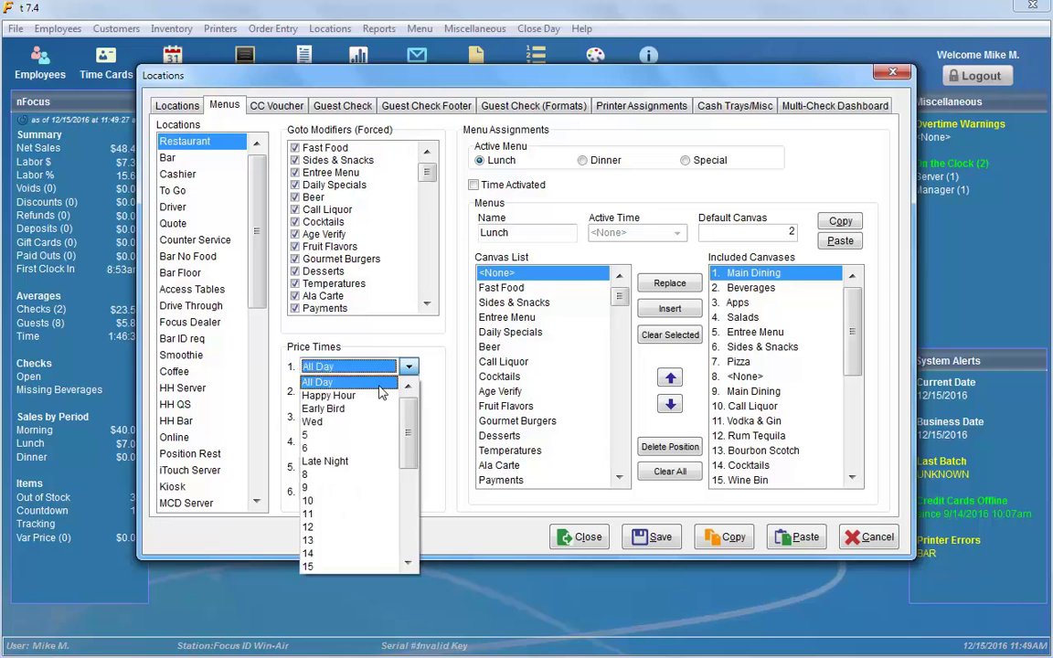
{"action": "left_click", "coordinate": [338, 382]}
{"action": "left_click", "coordinate": [376, 393]}
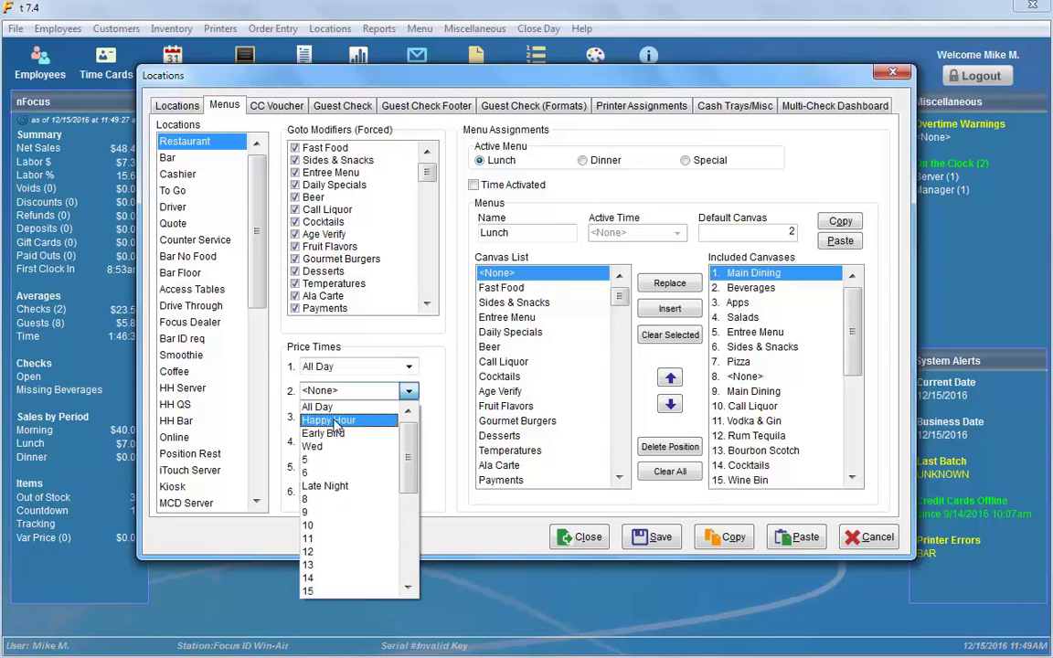
{"action": "left_click", "coordinate": [334, 425]}
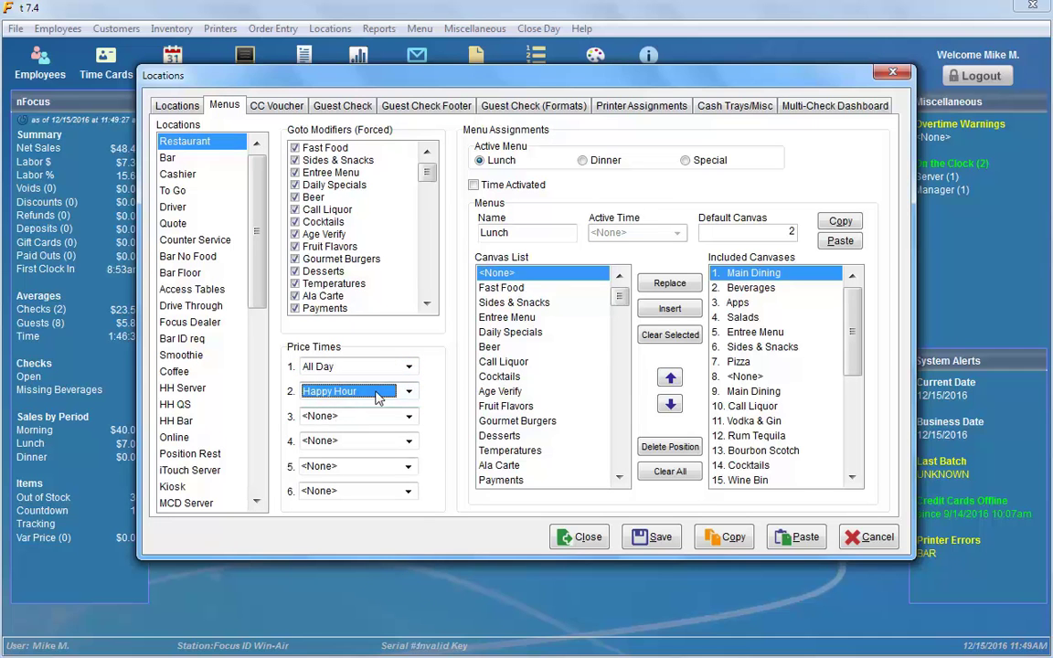
{"action": "left_click", "coordinate": [340, 417]}
{"action": "left_click", "coordinate": [335, 467]}
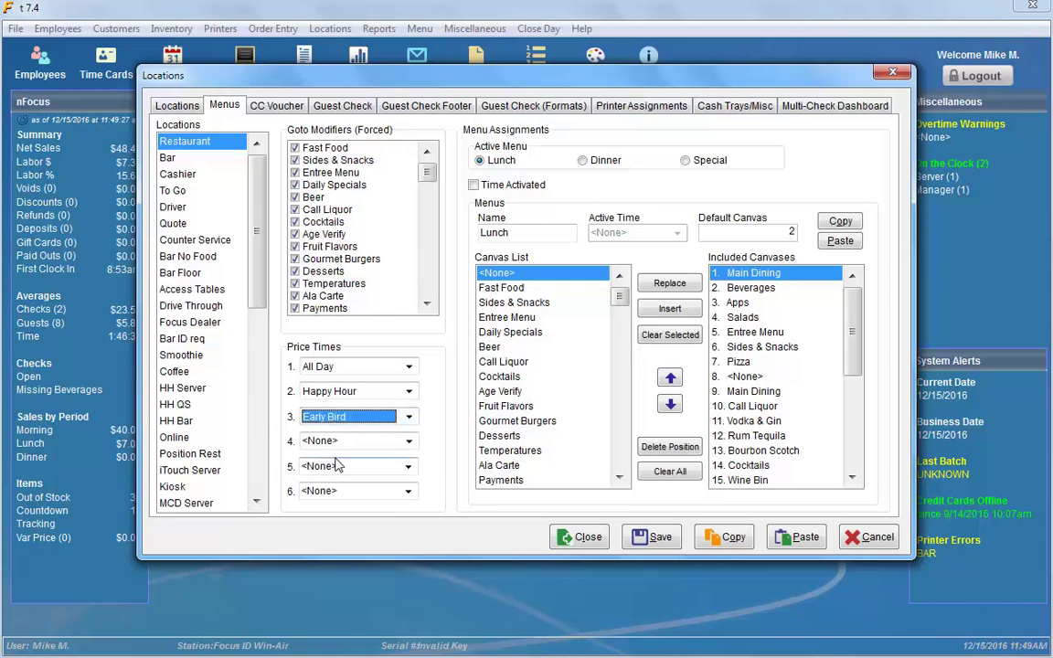
{"action": "left_click", "coordinate": [342, 442]}
{"action": "left_click", "coordinate": [328, 498]}
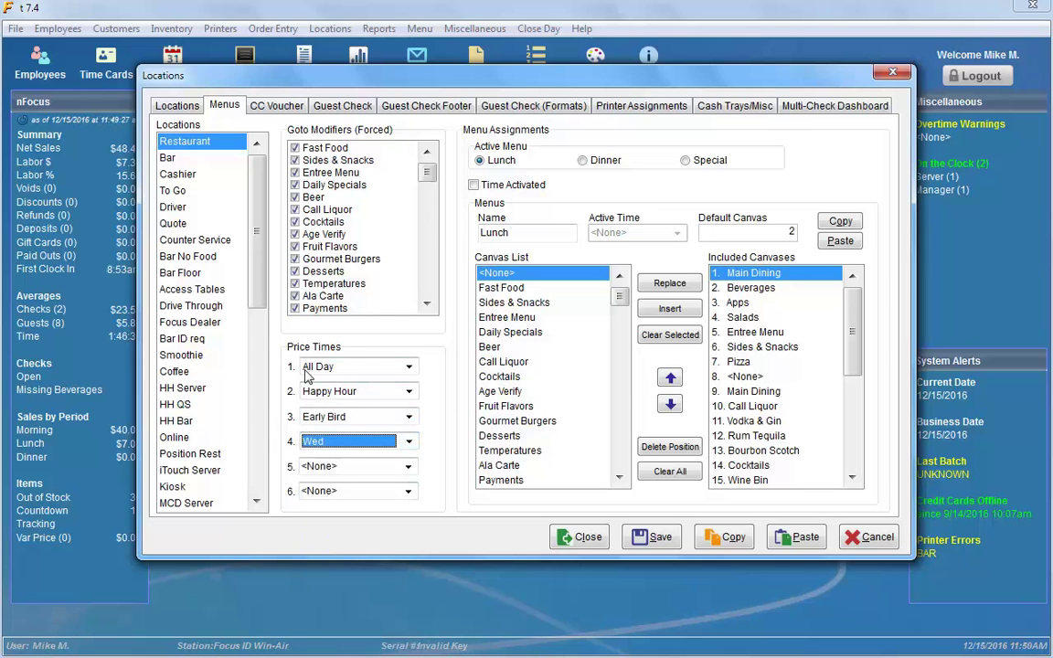
{"action": "left_click", "coordinate": [351, 471]}
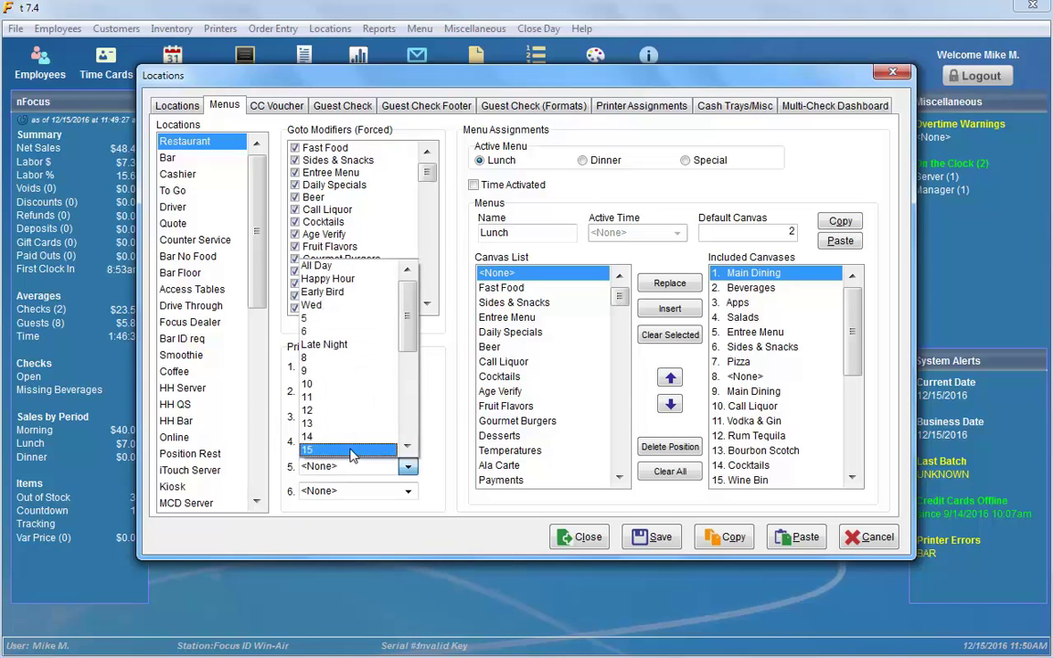
{"action": "left_click", "coordinate": [348, 305]}
Set slots 4 to 1 to Early Bird, Happy Hour, All Day and Late Night
{"action": "left_click", "coordinate": [359, 445]}
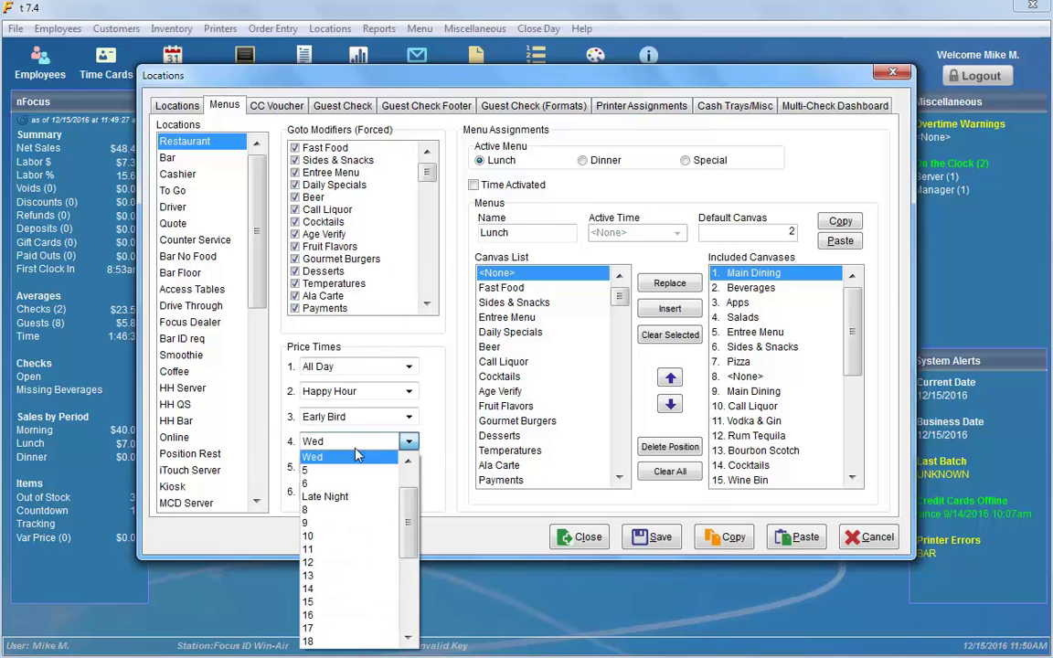
{"action": "scroll", "coordinate": [405, 460], "scroll_direction": "up", "scroll_amount": 2}
{"action": "left_click", "coordinate": [402, 456]}
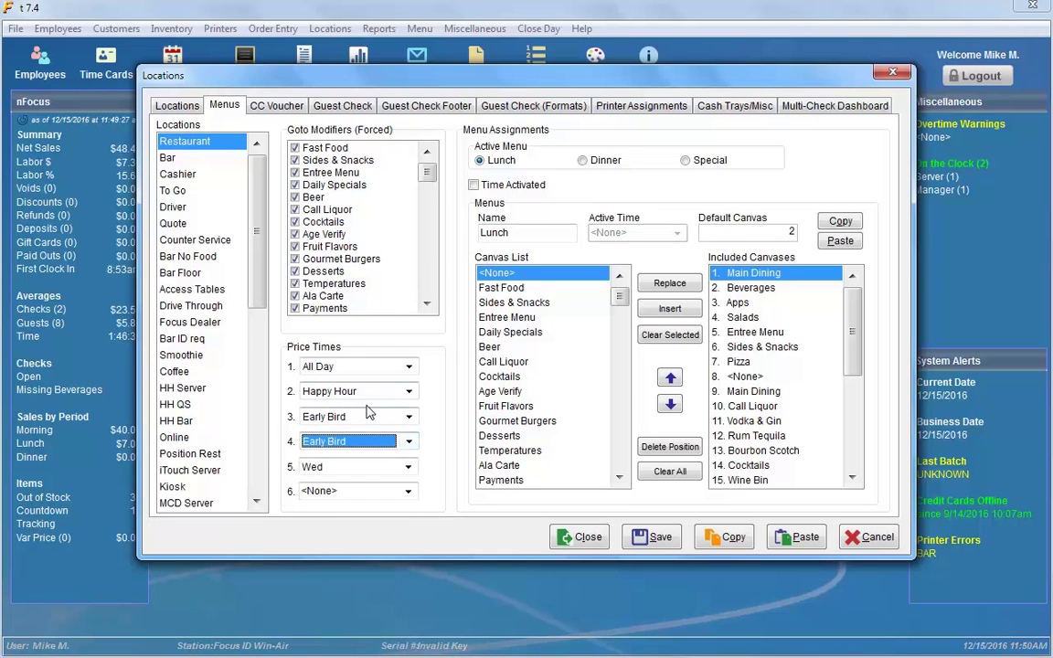
{"action": "left_click", "coordinate": [395, 418]}
{"action": "scroll", "coordinate": [399, 442], "scroll_direction": "up", "scroll_amount": 1}
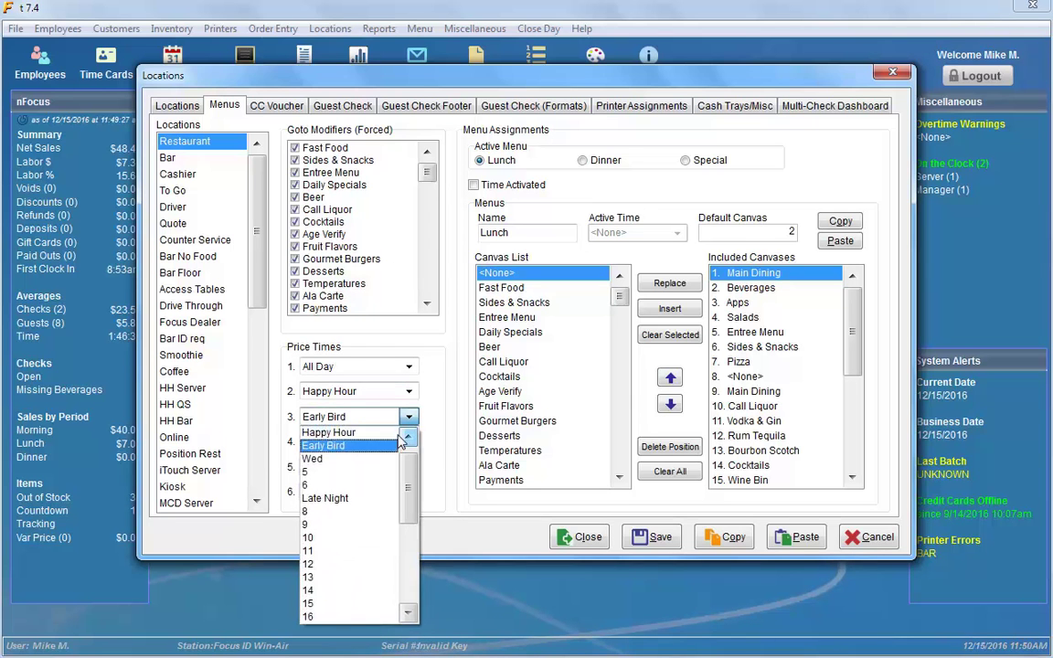
{"action": "left_click", "coordinate": [356, 434]}
{"action": "left_click", "coordinate": [409, 391]}
{"action": "scroll", "coordinate": [373, 425], "scroll_direction": "up", "scroll_amount": 2}
{"action": "scroll", "coordinate": [373, 426], "scroll_direction": "up", "scroll_amount": 1}
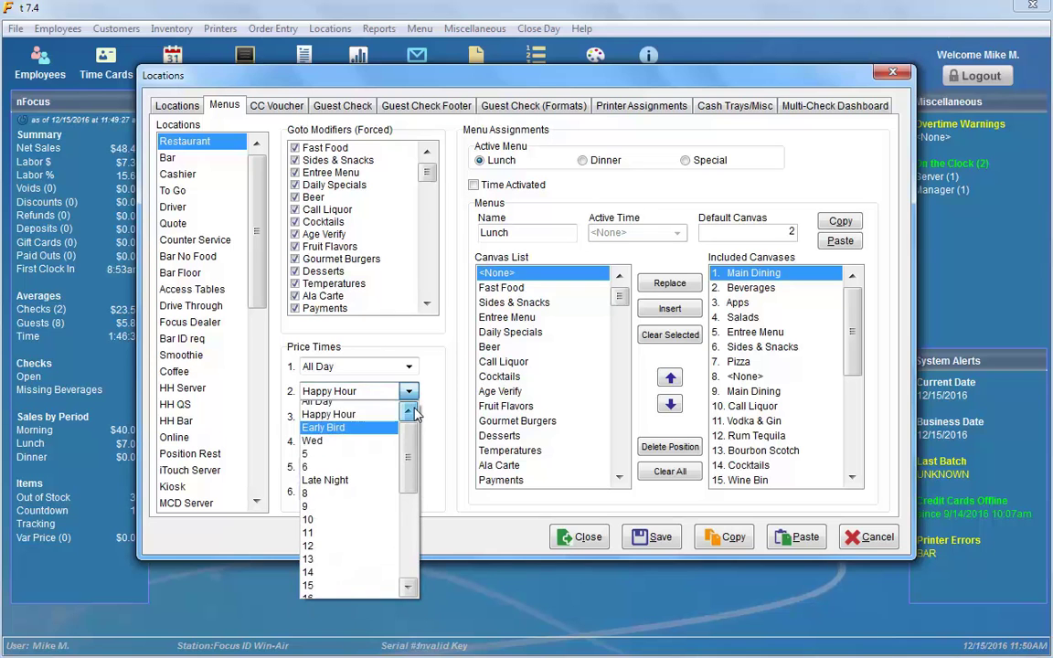
{"action": "left_click", "coordinate": [361, 407]}
{"action": "left_click", "coordinate": [370, 367]}
{"action": "scroll", "coordinate": [366, 415], "scroll_direction": "up", "scroll_amount": 3}
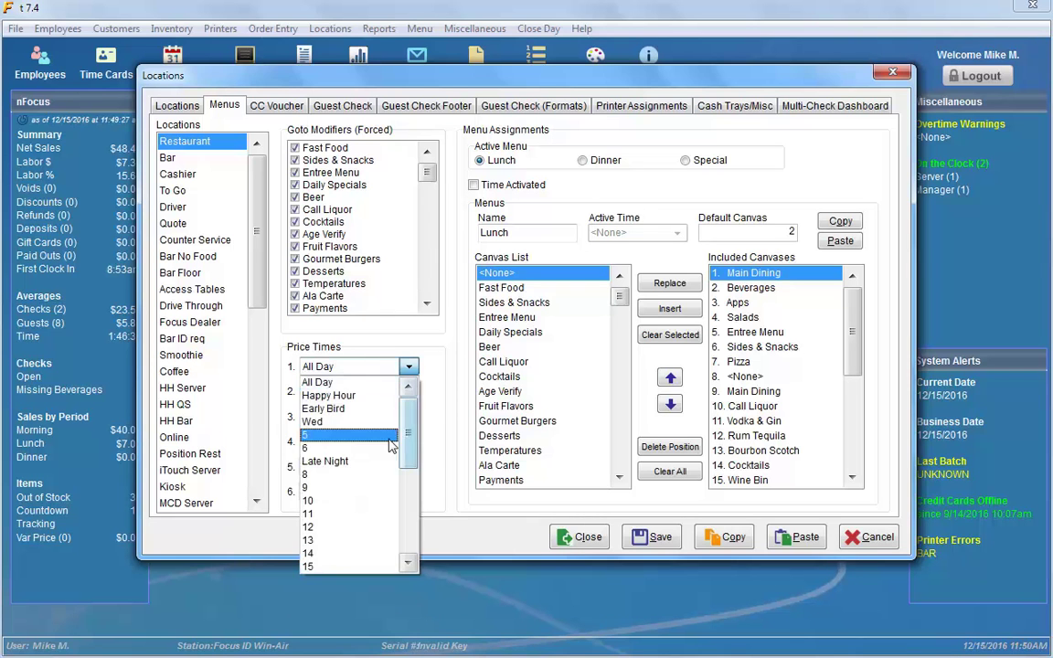
{"action": "left_click", "coordinate": [345, 462]}
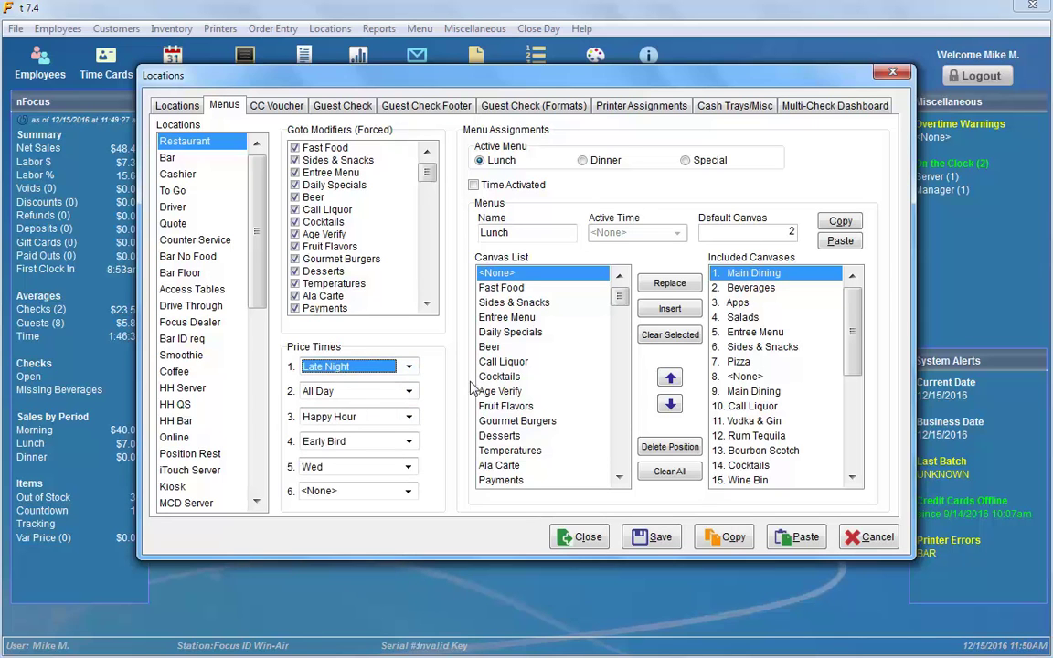
Clear price time slots 1 through 5 to None
{"action": "scroll", "coordinate": [409, 375], "scroll_direction": "up", "scroll_amount": 5}
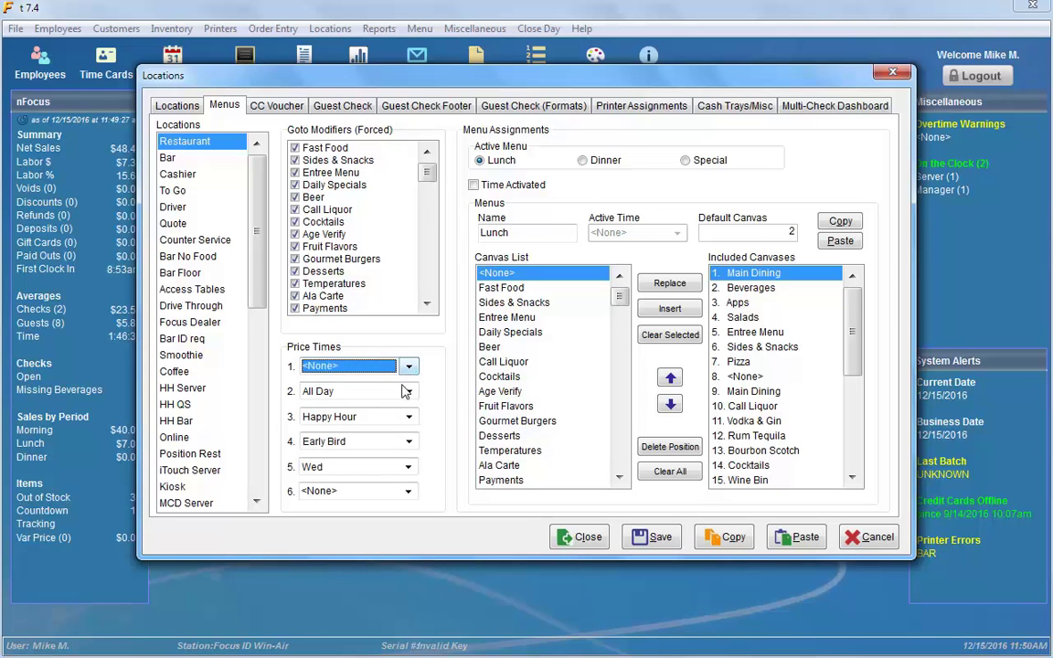
{"action": "left_click", "coordinate": [384, 393]}
{"action": "left_click", "coordinate": [384, 396]}
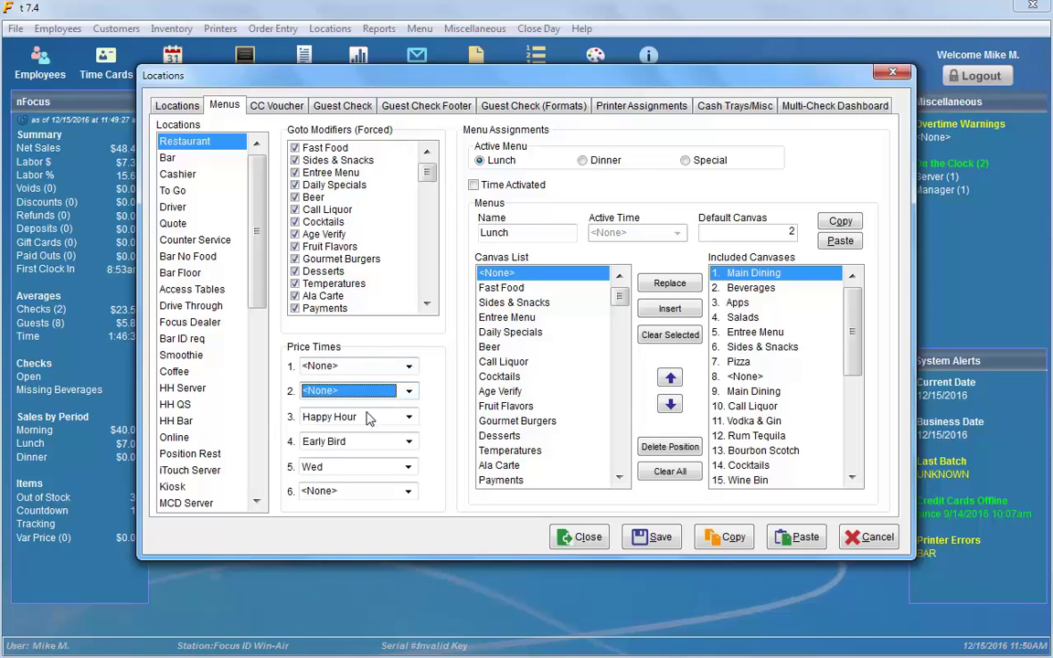
{"action": "left_click", "coordinate": [379, 421]}
{"action": "left_click", "coordinate": [376, 418]}
{"action": "scroll", "coordinate": [368, 421], "scroll_direction": "up", "scroll_amount": 5}
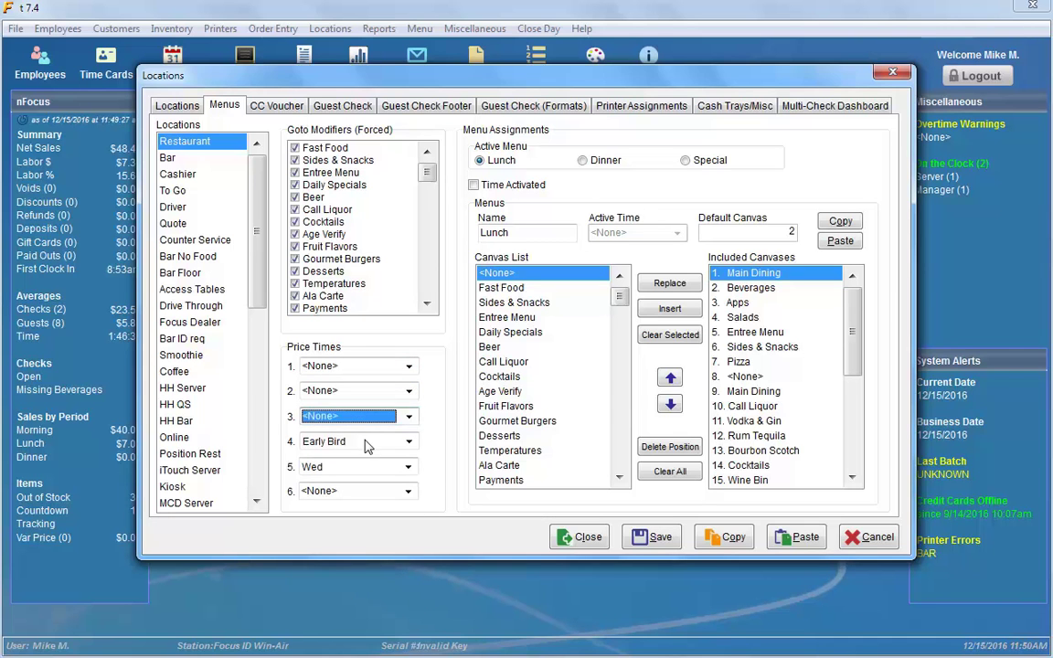
{"action": "left_click", "coordinate": [369, 439]}
{"action": "scroll", "coordinate": [365, 444], "scroll_direction": "up", "scroll_amount": 3}
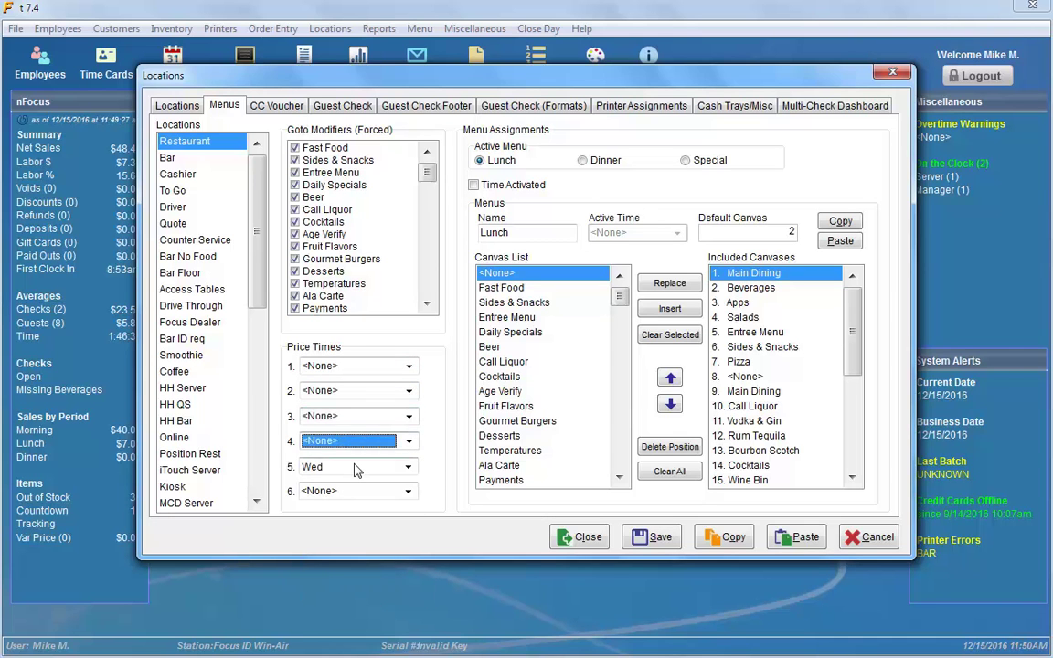
{"action": "left_click", "coordinate": [354, 468]}
{"action": "left_click", "coordinate": [354, 468]}
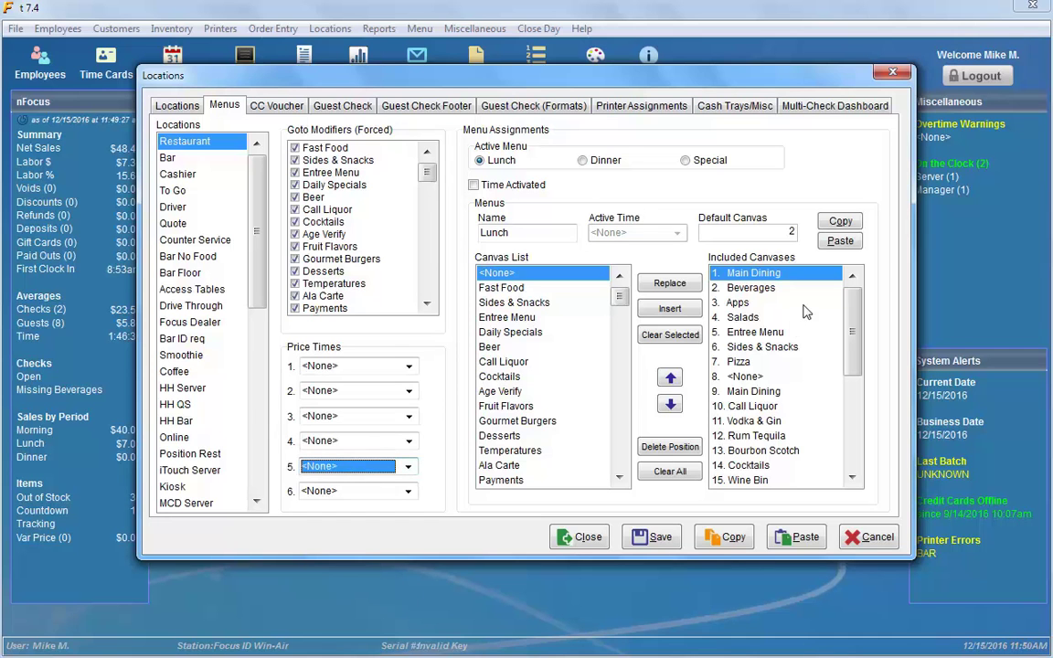
Insert Gourmet Burgers at position 2 of the Lunch included canvases
{"action": "left_click", "coordinate": [498, 422]}
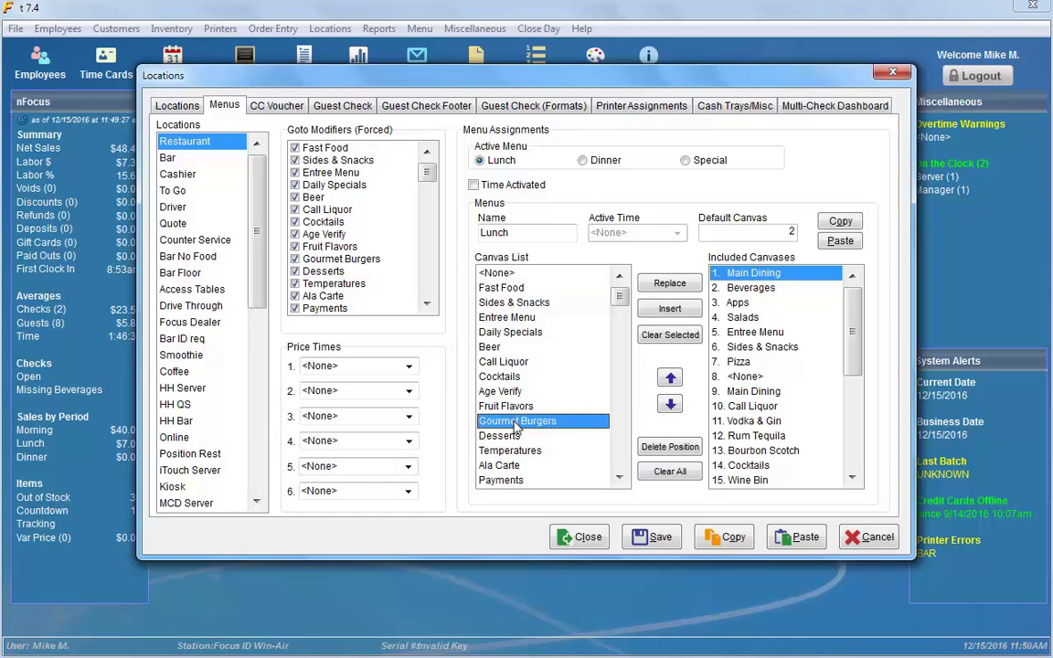
{"action": "left_click", "coordinate": [758, 288]}
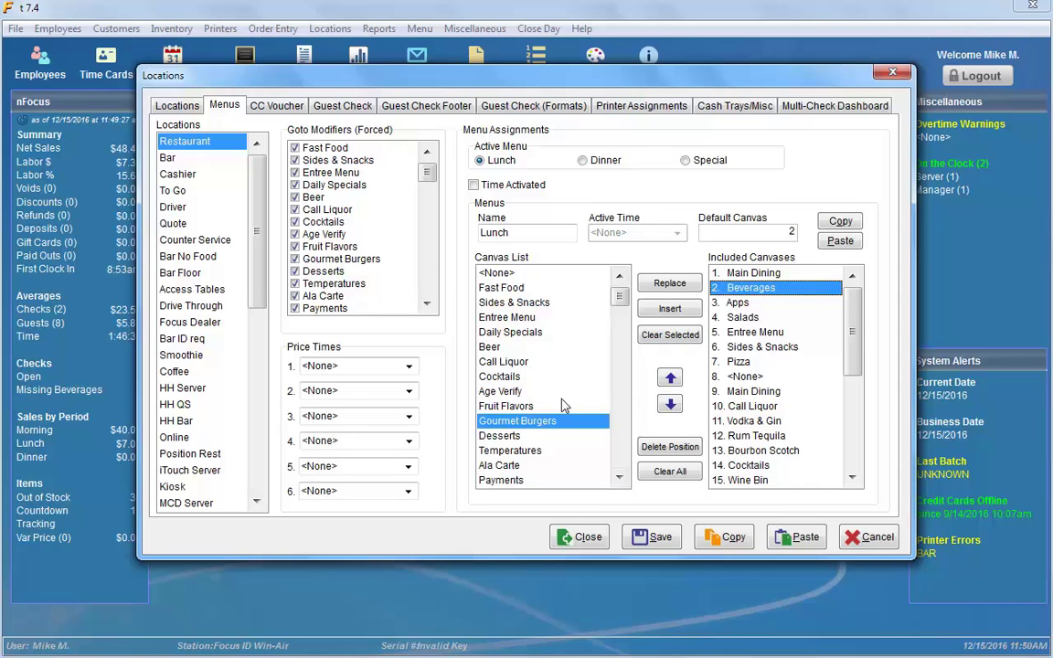
{"action": "left_click", "coordinate": [670, 309]}
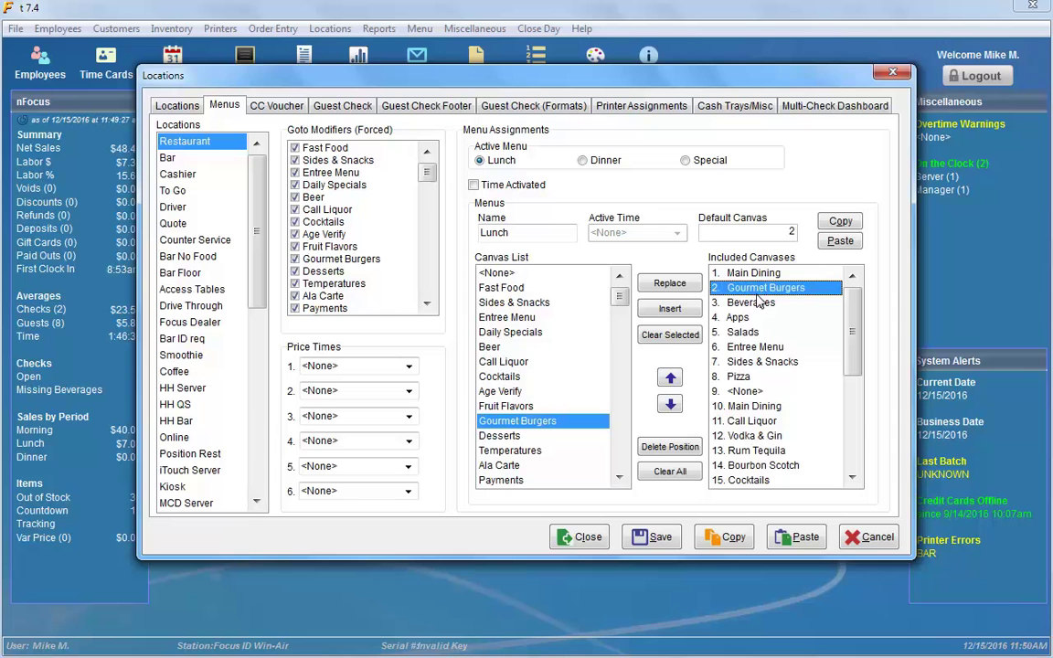
Select the Pizza canvas and move it up one position
{"action": "left_click_drag", "start_coordinate": [855, 319], "coordinate": [852, 357]}
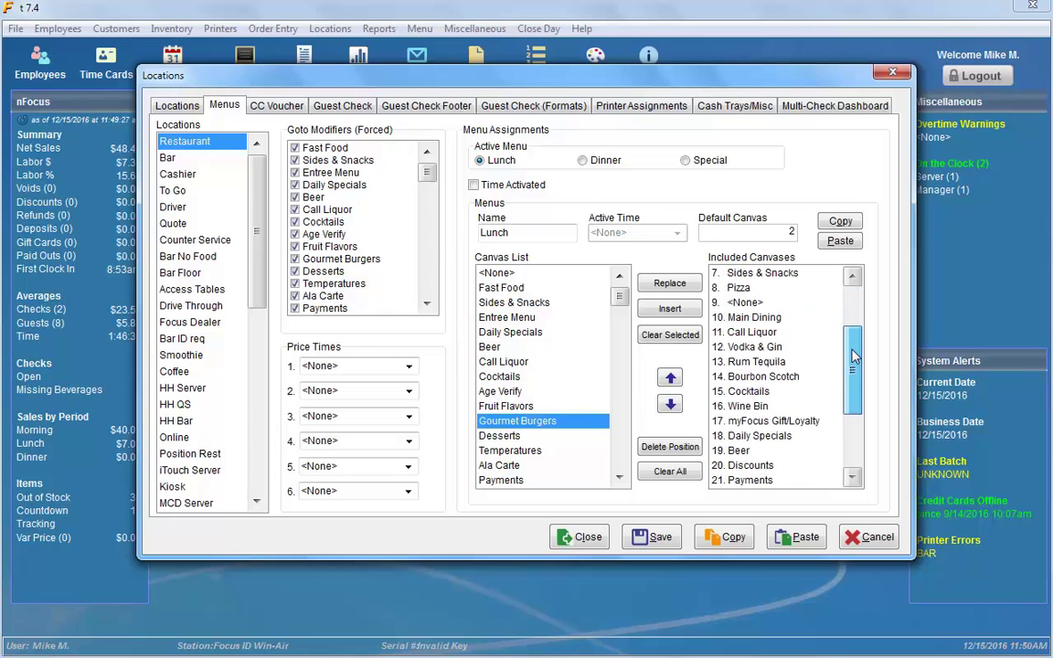
{"action": "left_click", "coordinate": [739, 287]}
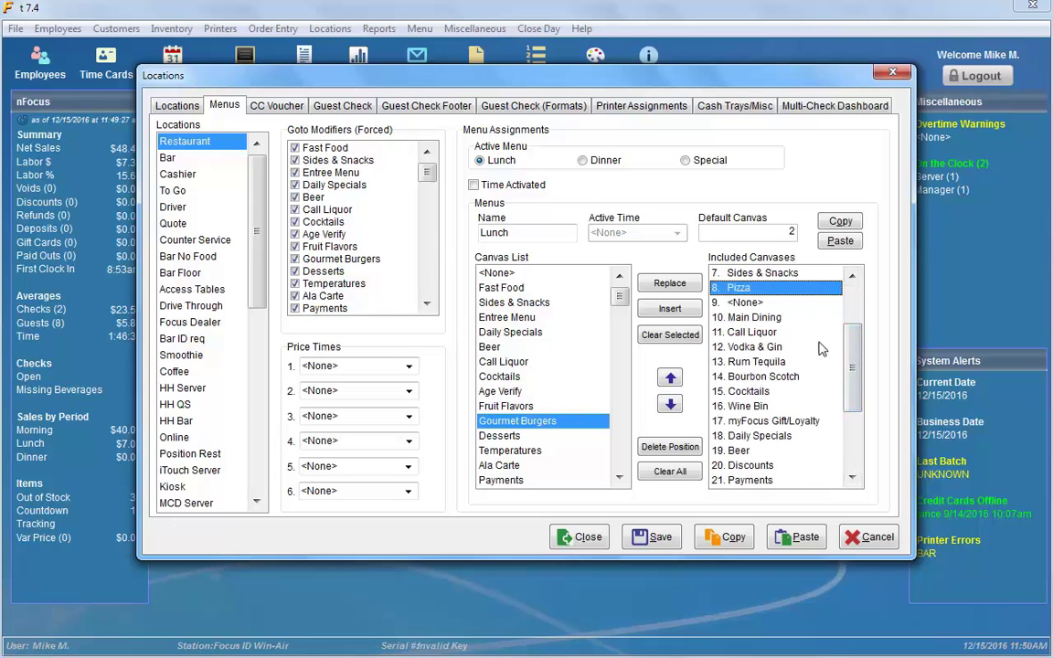
{"action": "left_click_drag", "start_coordinate": [852, 352], "coordinate": [860, 300]}
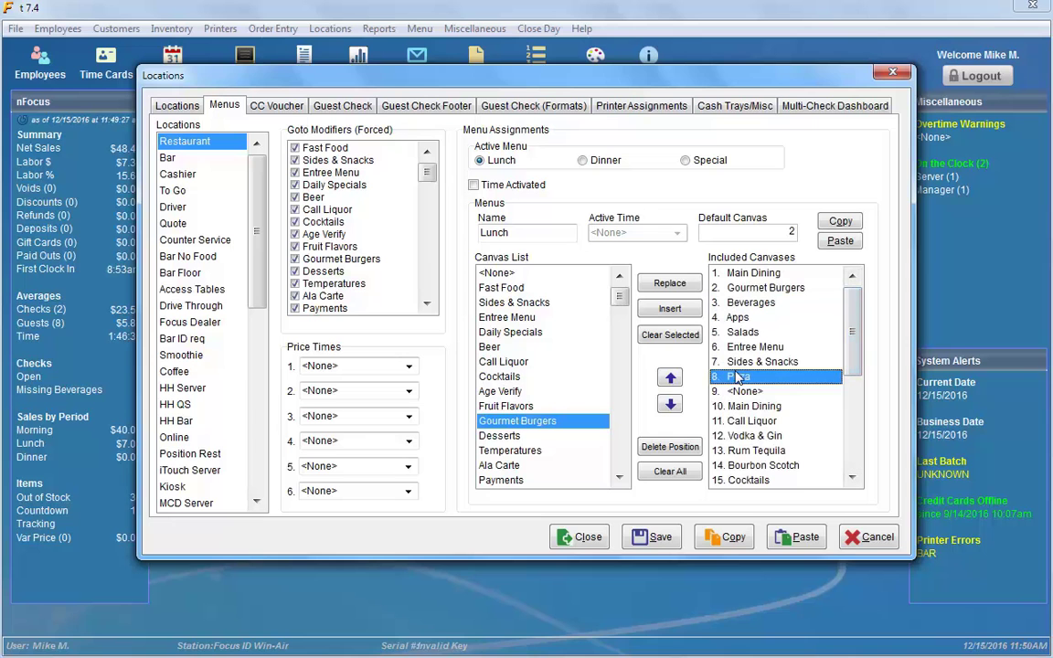
{"action": "left_click", "coordinate": [670, 379]}
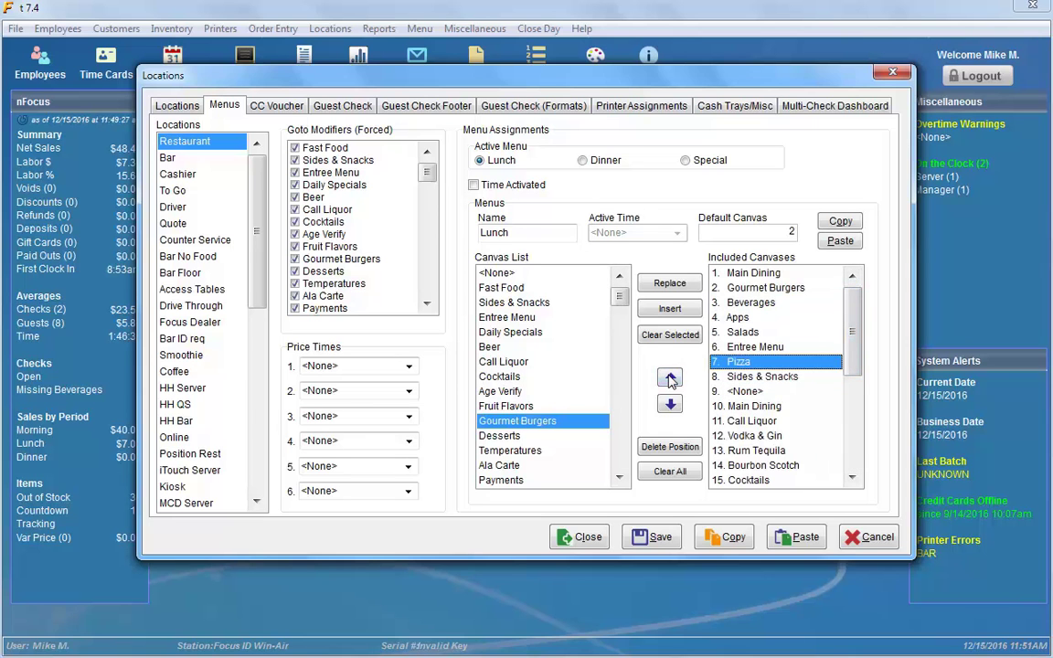
Move Pizza up four more places to third position and save the location settings
{"action": "left_click", "coordinate": [670, 378]}
{"action": "left_click", "coordinate": [670, 379]}
{"action": "left_click", "coordinate": [670, 379]}
{"action": "left_click", "coordinate": [670, 379]}
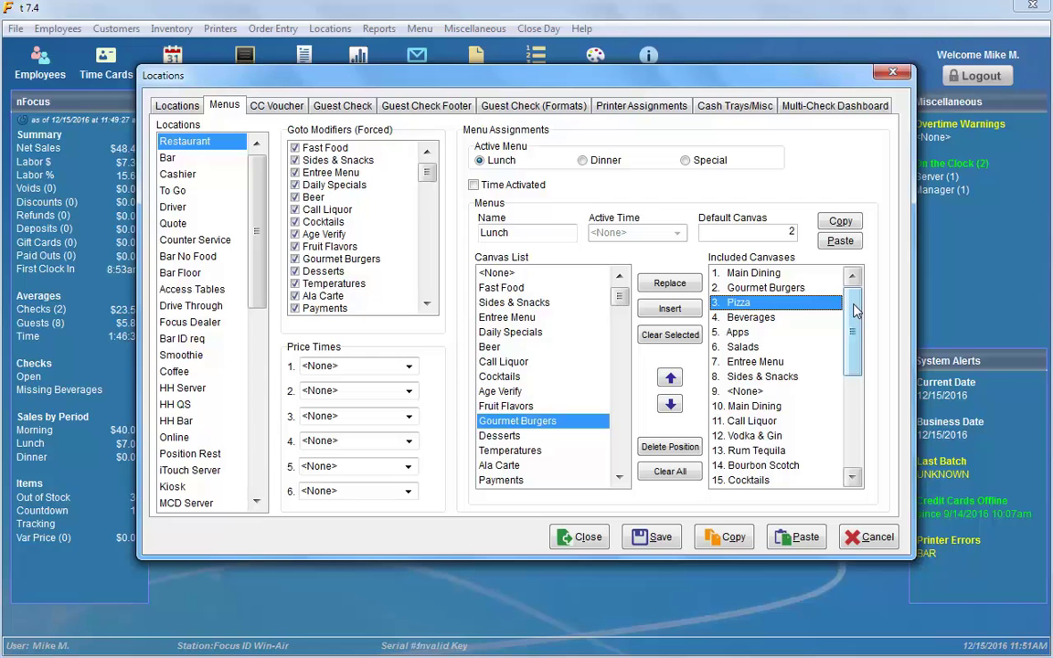
{"action": "left_click", "coordinate": [653, 537]}
Close the location settings and open Menu > Menu Items
{"action": "left_click", "coordinate": [581, 537]}
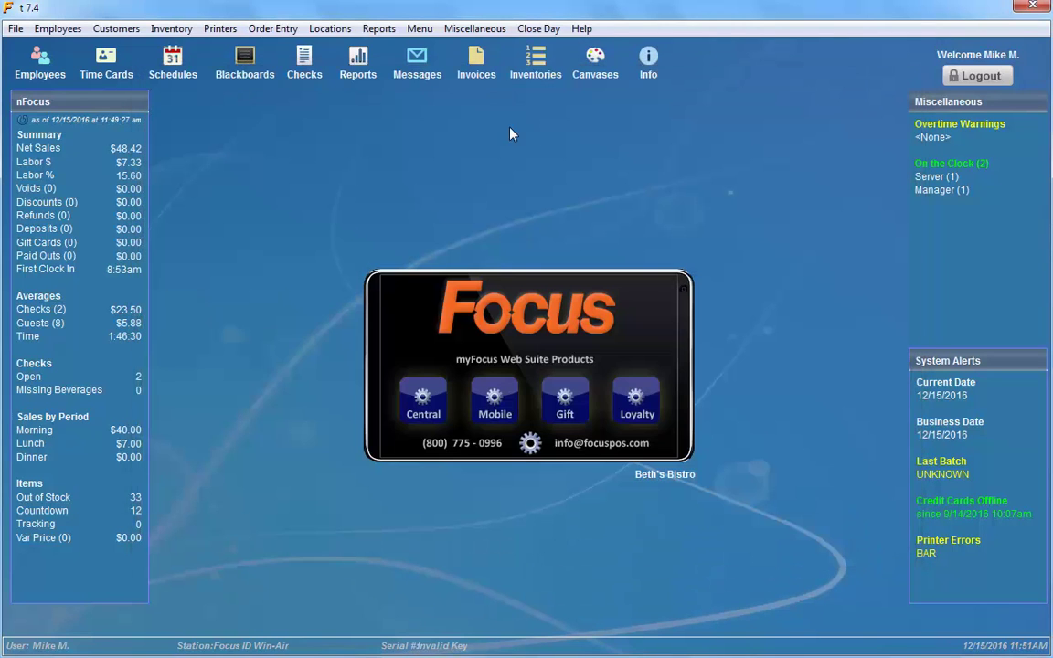
{"action": "left_click", "coordinate": [419, 28]}
{"action": "left_click", "coordinate": [432, 84]}
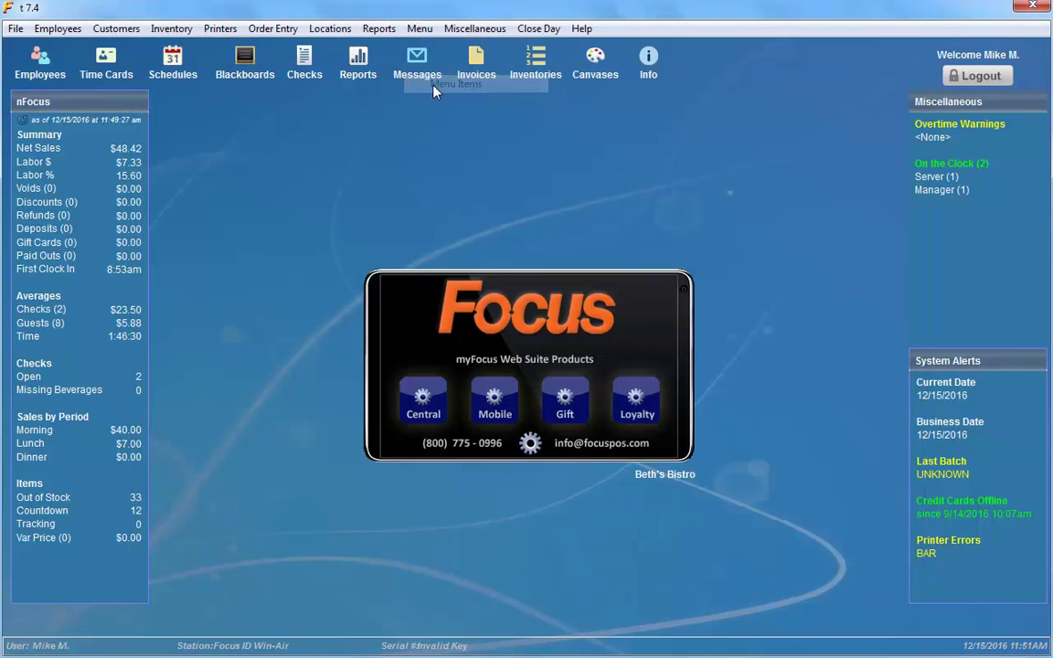